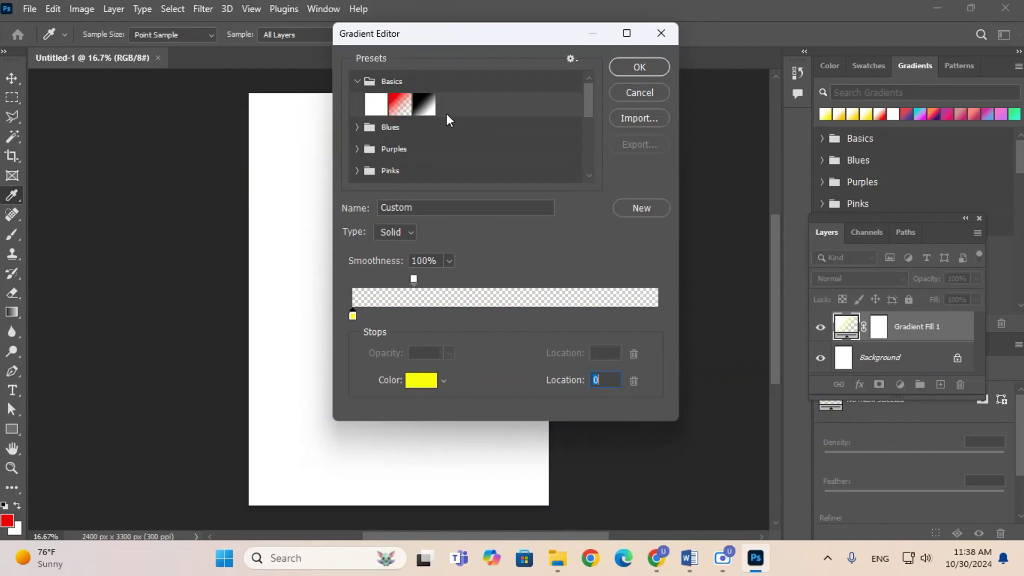
- Base the gradient fill on the Black, White preset and change its black colour stop to white
{"action": "left_click", "coordinate": [424, 105]}
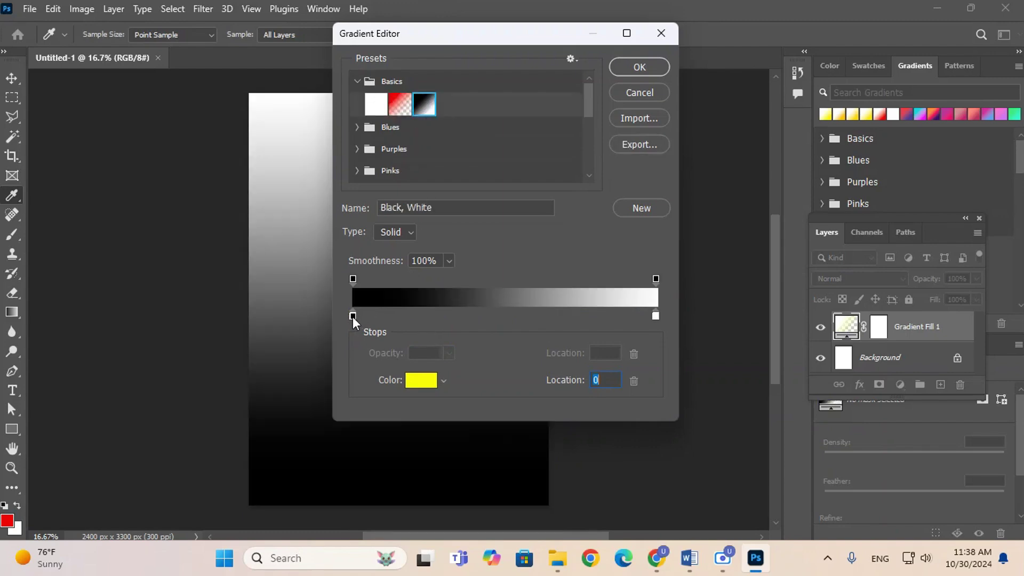
{"action": "left_click", "coordinate": [353, 317]}
{"action": "left_click", "coordinate": [420, 379]}
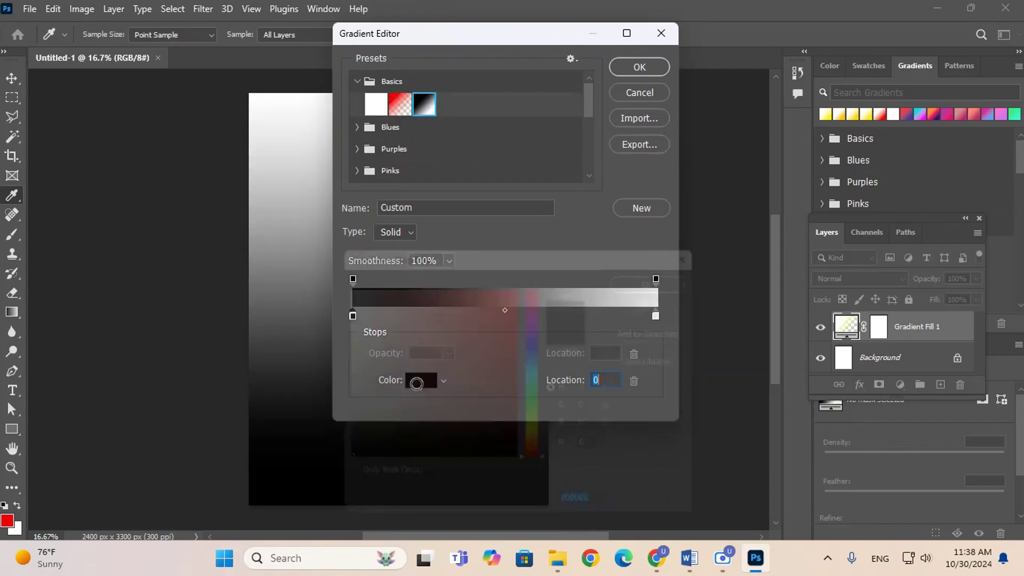
{"action": "left_click", "coordinate": [274, 210]}
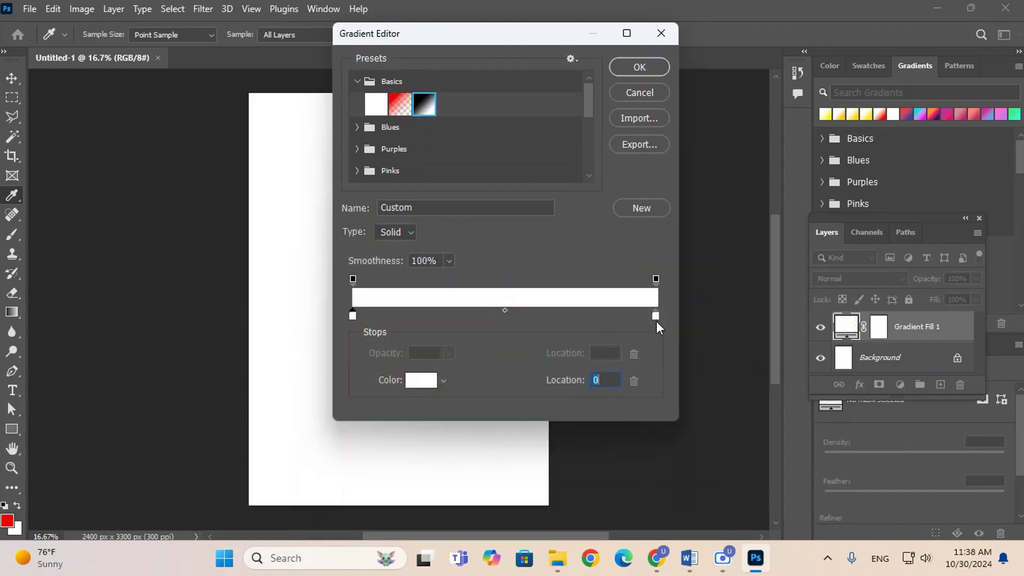
- Change the gradient's end colour stop to a bright yellow, about ffea00
{"action": "left_click", "coordinate": [656, 316]}
{"action": "left_click", "coordinate": [420, 379]}
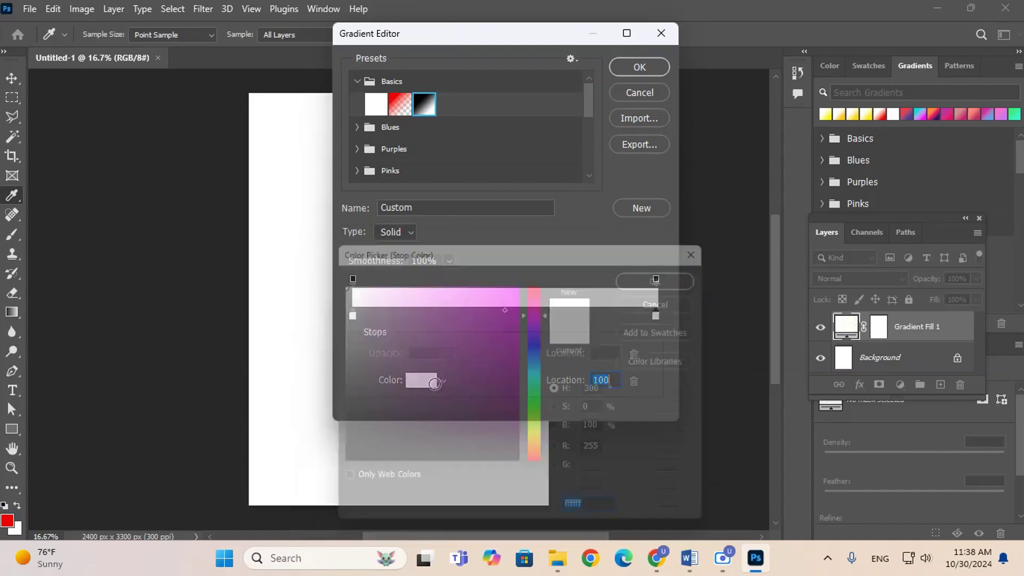
{"action": "left_click_drag", "start_coordinate": [540, 427], "coordinate": [542, 448]}
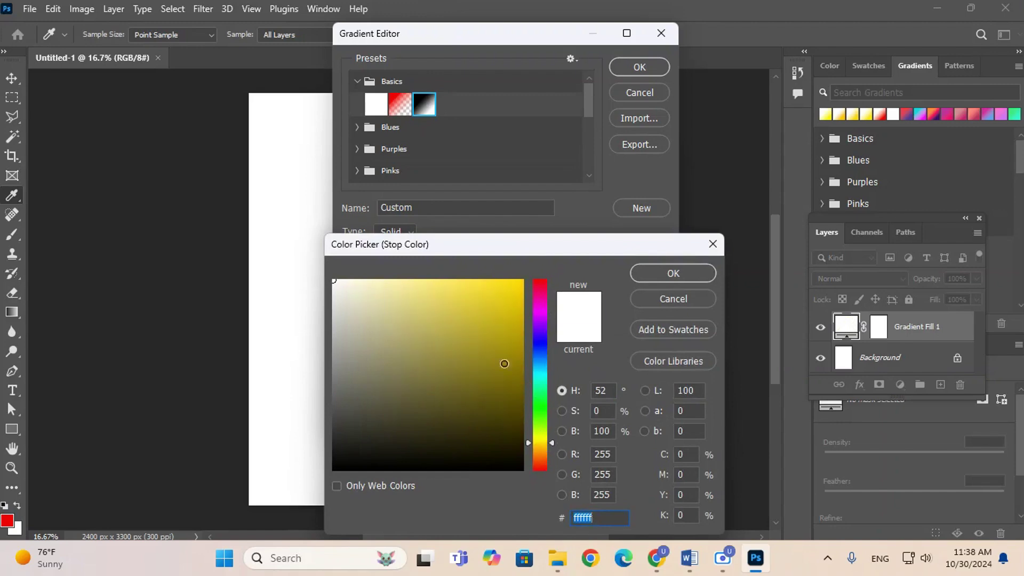
{"action": "left_click_drag", "start_coordinate": [504, 364], "coordinate": [540, 240]}
{"action": "left_click_drag", "start_coordinate": [530, 447], "coordinate": [527, 440]}
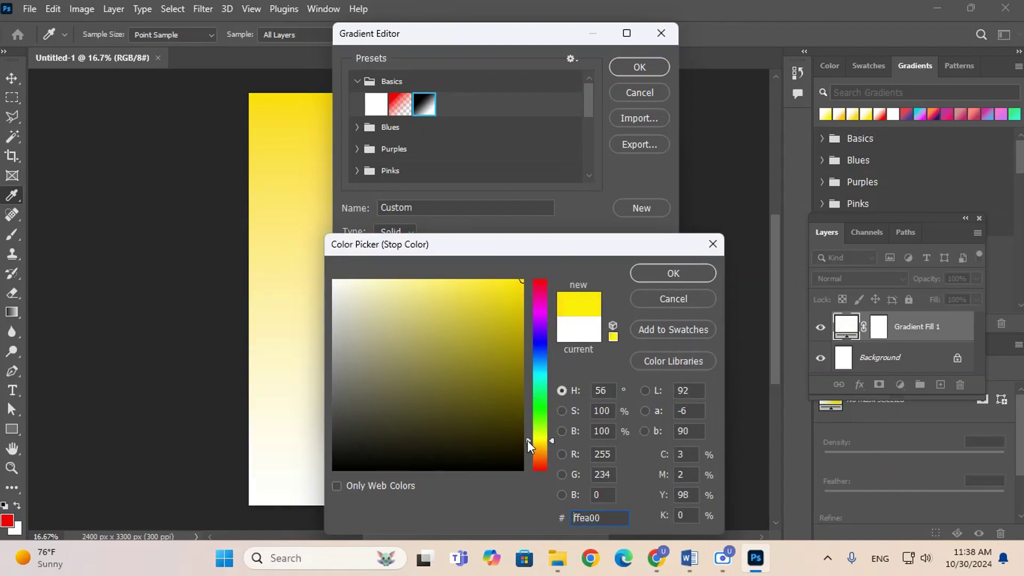
{"action": "left_click", "coordinate": [672, 274]}
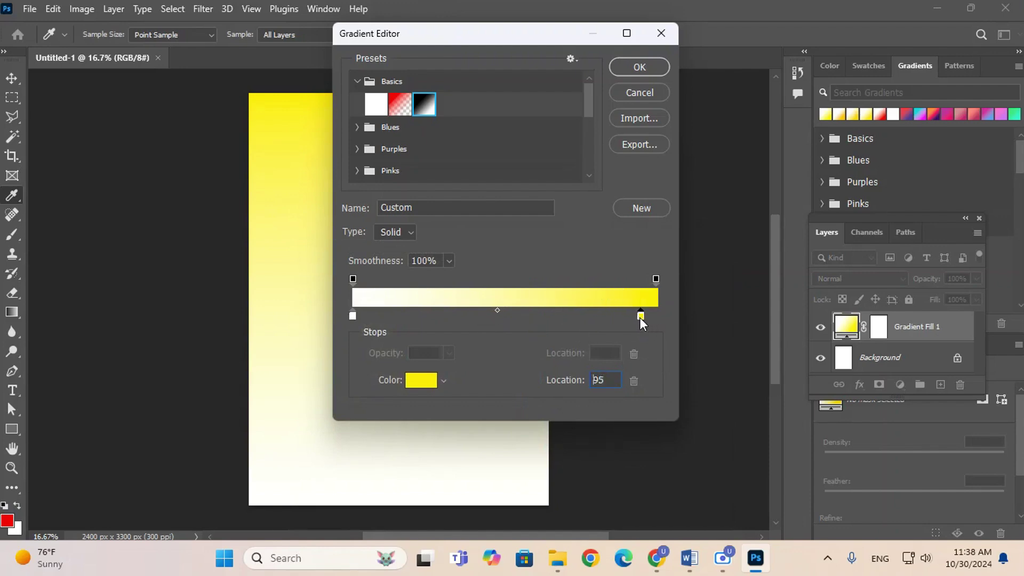
- Move the yellow stop inward and the white stop to location 16, and apply the gradient fill
{"action": "left_click_drag", "start_coordinate": [606, 318], "coordinate": [604, 318]}
{"action": "left_click", "coordinate": [353, 315]}
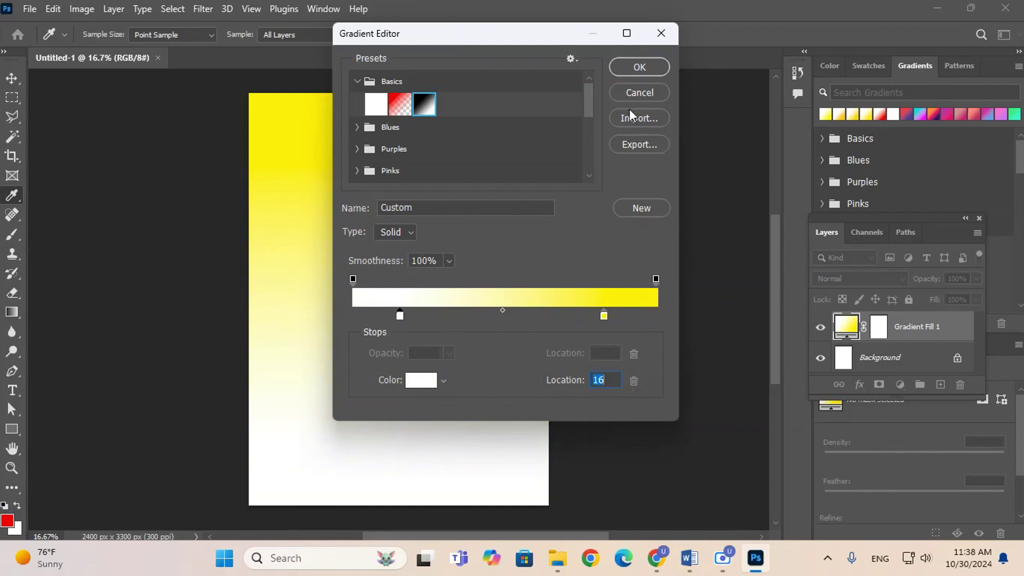
{"action": "left_click", "coordinate": [639, 68]}
{"action": "left_click", "coordinate": [619, 122]}
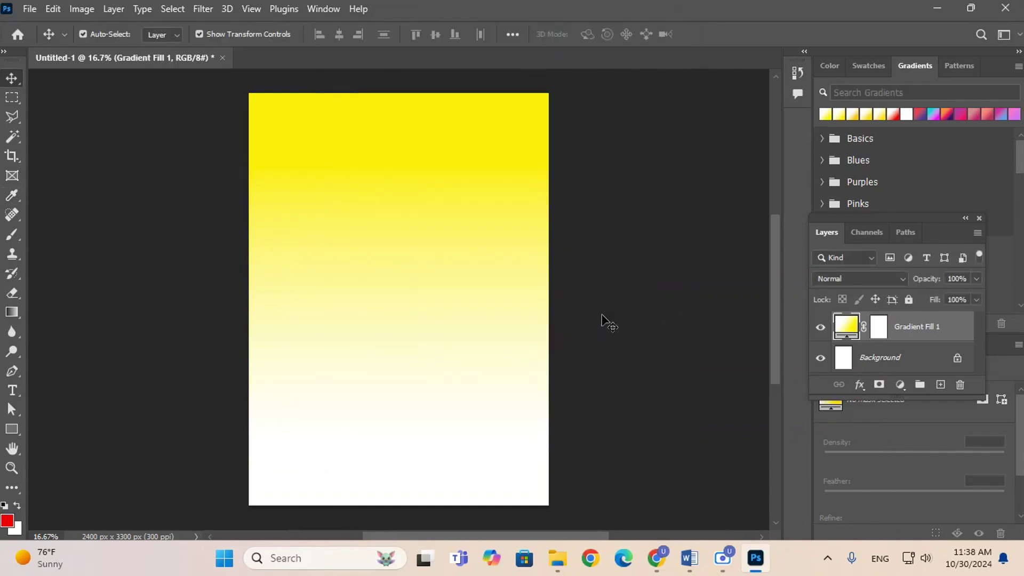
- Add a new layer and make a rectangular selection about 2316 by 3240 px just inside the canvas edges
{"action": "left_click", "coordinate": [941, 385]}
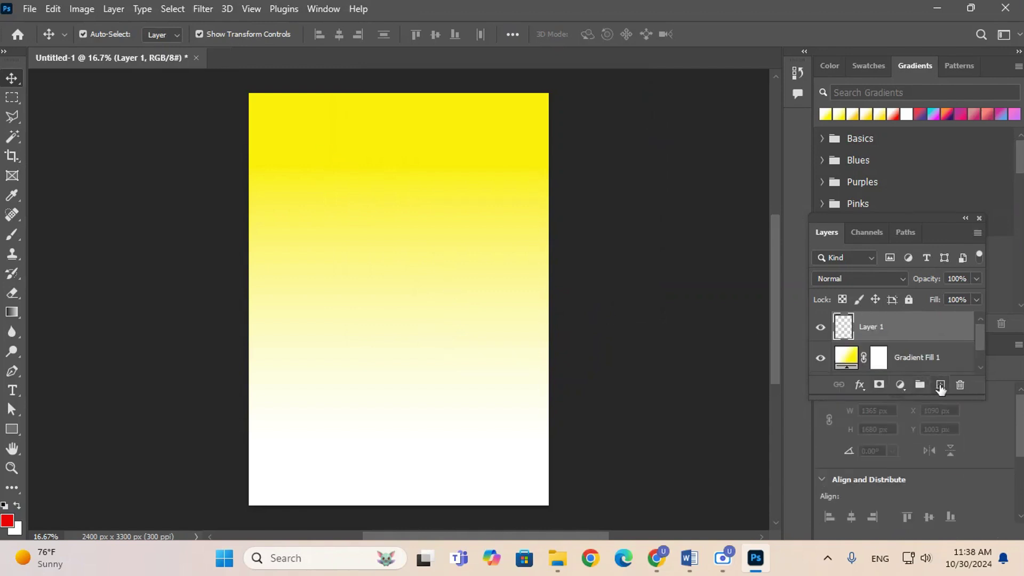
{"action": "left_click", "coordinate": [11, 98]}
{"action": "left_click_drag", "start_coordinate": [255, 97], "coordinate": [544, 500]}
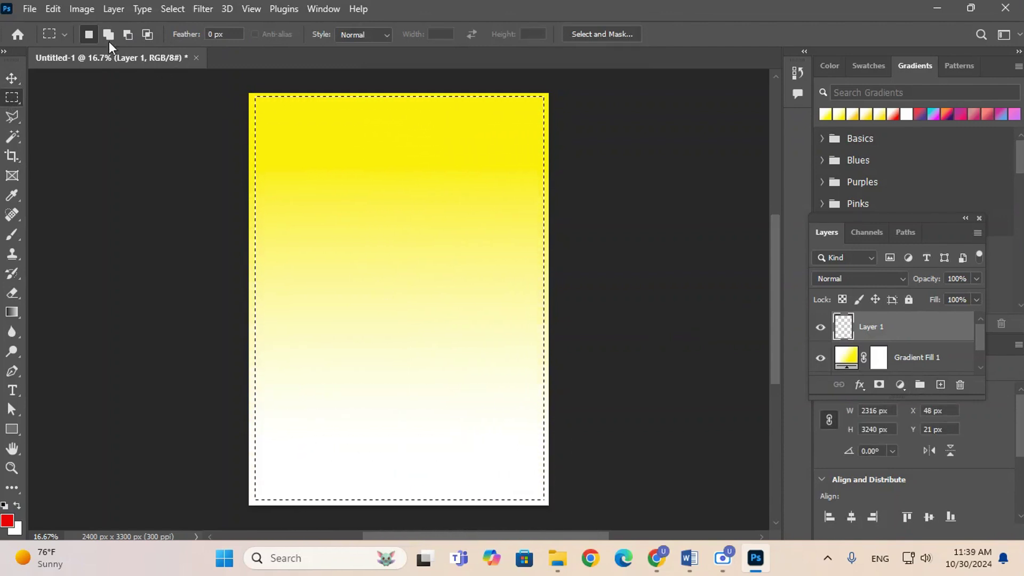
- Stroke the selection with an 8 px red line located at its center, and deselect everything
{"action": "left_click", "coordinate": [53, 9]}
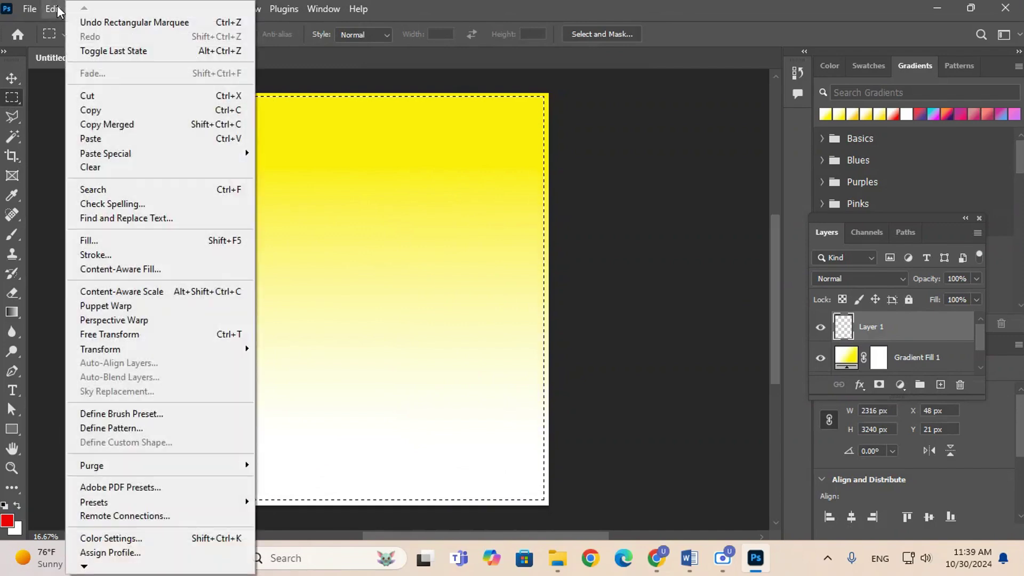
{"action": "left_click", "coordinate": [111, 254]}
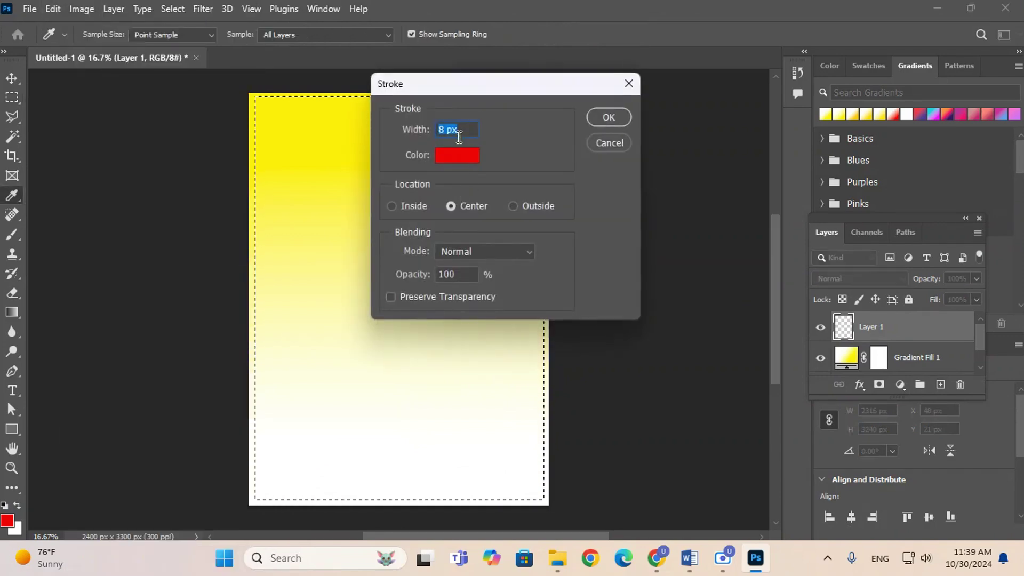
{"action": "left_click", "coordinate": [443, 129]}
{"action": "key", "text": "Delete"}
{"action": "left_click", "coordinate": [609, 118]}
{"action": "key", "text": "m"}
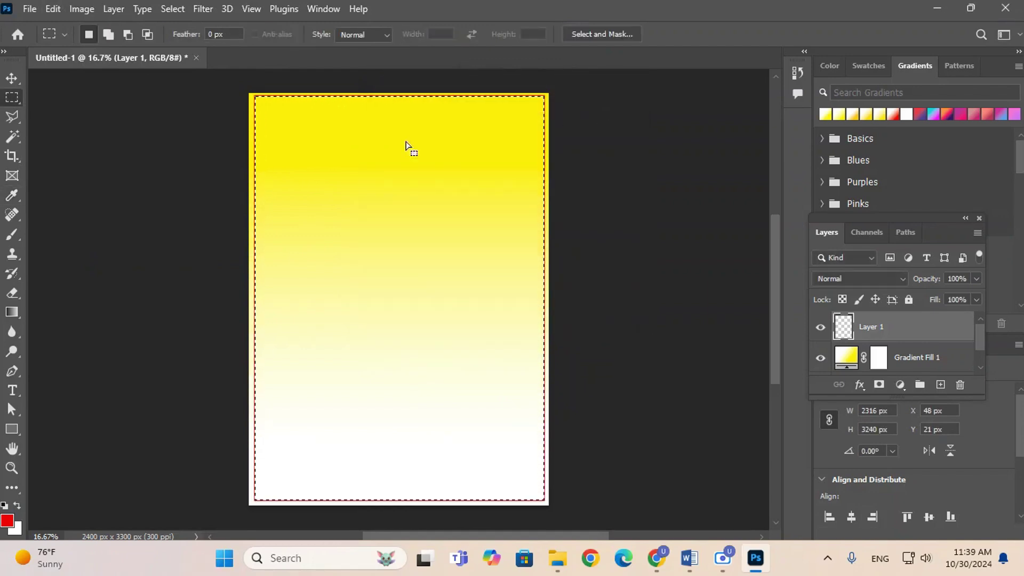
{"action": "key", "text": "ctrl+d"}
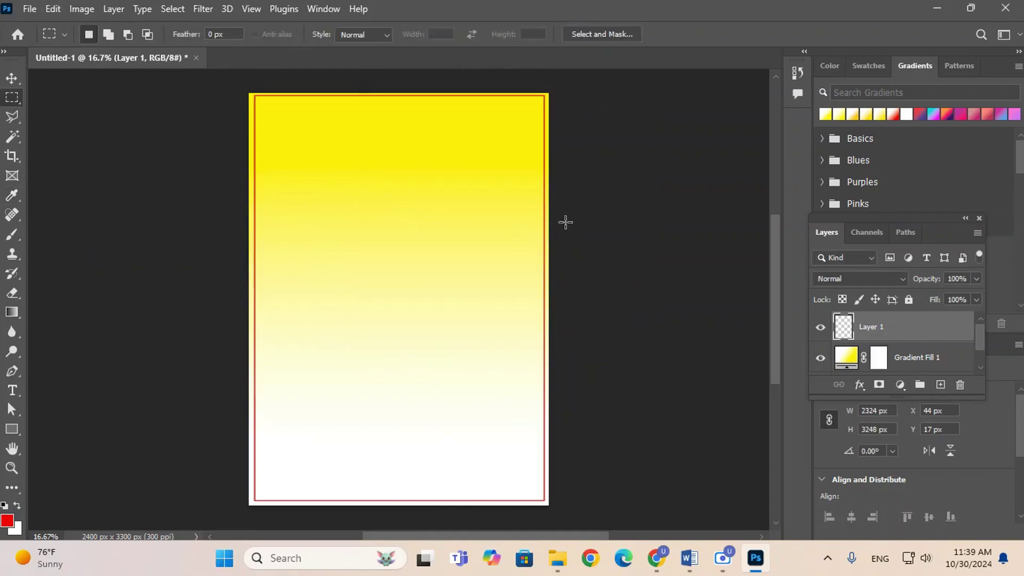
{"action": "key", "text": "v"}
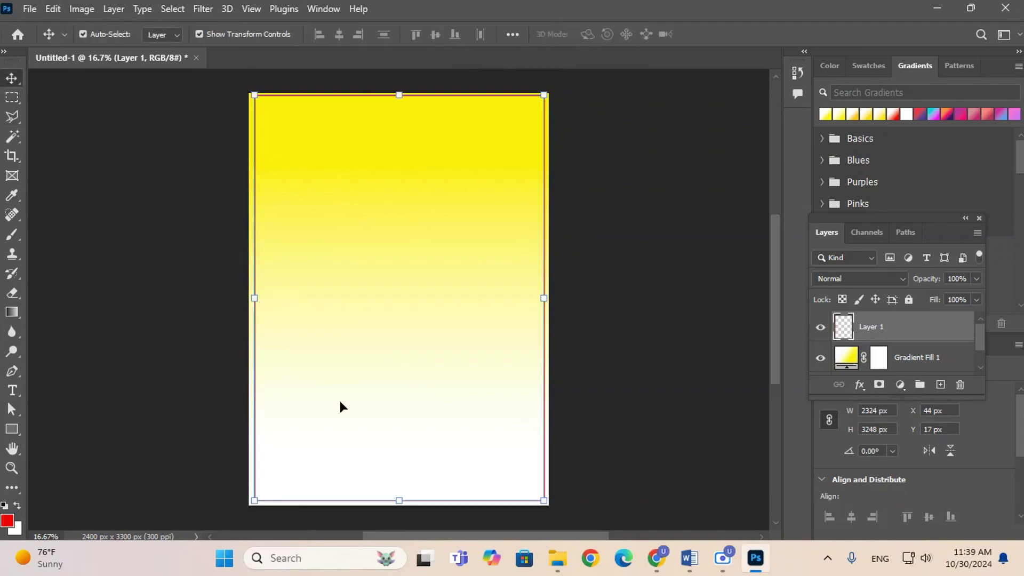
{"action": "left_click", "coordinate": [599, 320]}
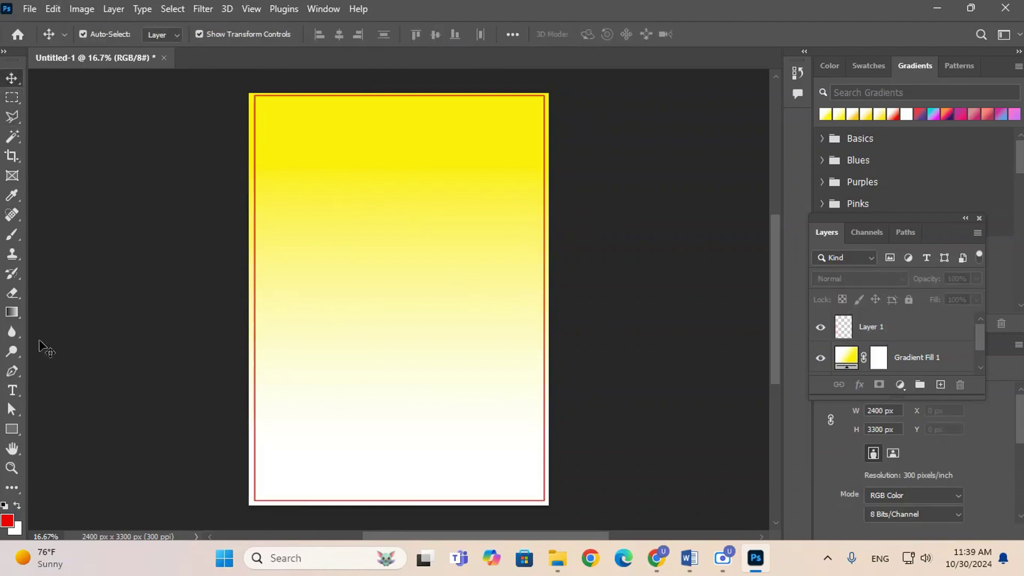
- Open the pngtree smiling student girl image from the design folder and transfer it into the Untitled-1 poster
{"action": "left_click", "coordinate": [33, 10]}
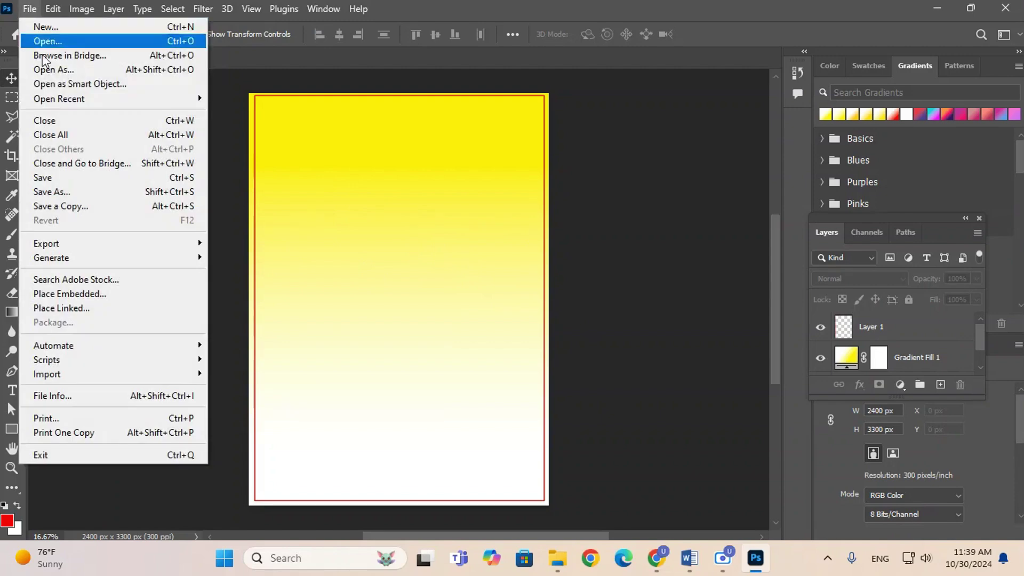
{"action": "left_click", "coordinate": [45, 40]}
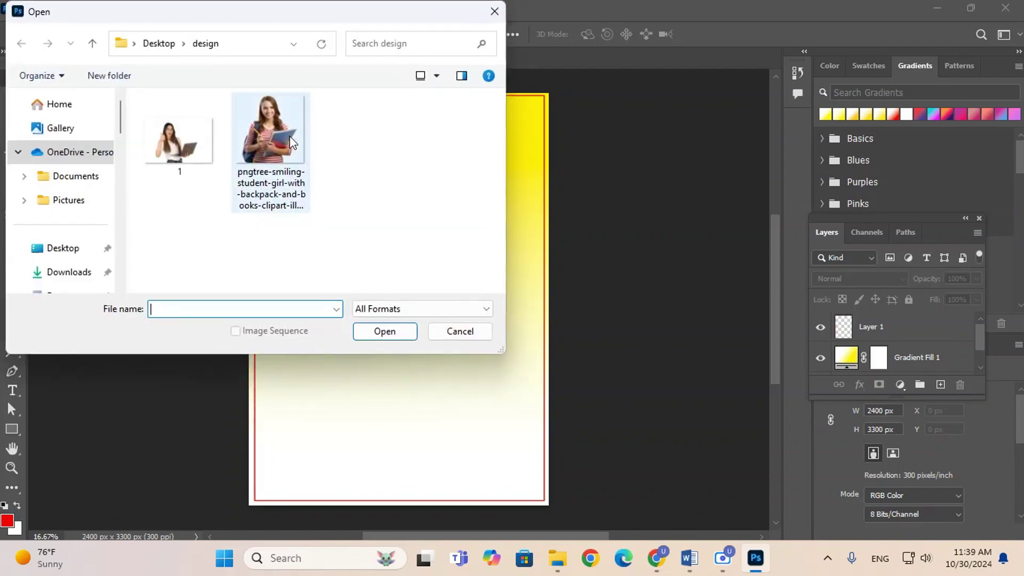
{"action": "double_click", "coordinate": [283, 140]}
{"action": "left_click_drag", "start_coordinate": [410, 292], "coordinate": [128, 61]}
- Enlarge the student picture to about 1406 by 1730 px and place it against the canvas's right edge
{"action": "left_click_drag", "start_coordinate": [431, 309], "coordinate": [565, 471]}
{"action": "left_click_drag", "start_coordinate": [488, 449], "coordinate": [465, 372]}
{"action": "left_click_drag", "start_coordinate": [544, 395], "coordinate": [563, 425]}
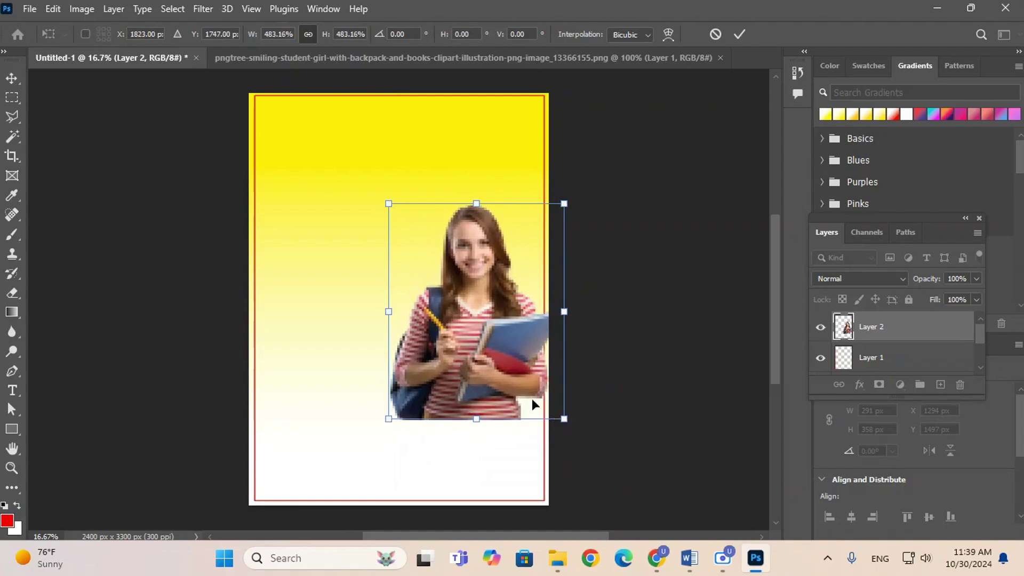
{"action": "left_click_drag", "start_coordinate": [515, 370], "coordinate": [494, 365]}
{"action": "key", "text": "Return"}
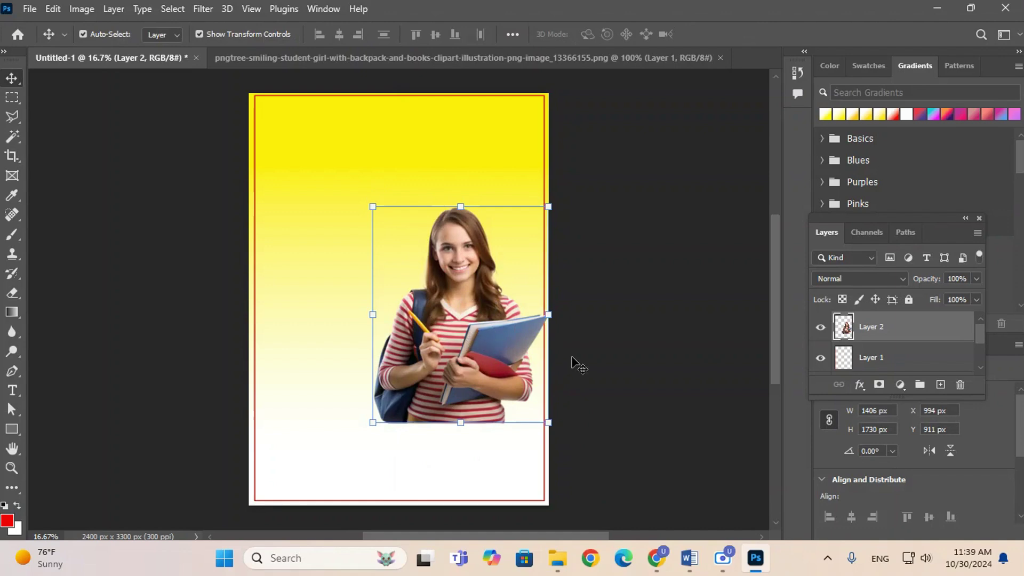
{"action": "key", "text": "ctrl+z"}
{"action": "key", "text": "ctrl+shift+z"}
- Add a layer mask to the student layer and fade the picture's lower edge with soft white brush strokes
{"action": "left_click", "coordinate": [13, 238]}
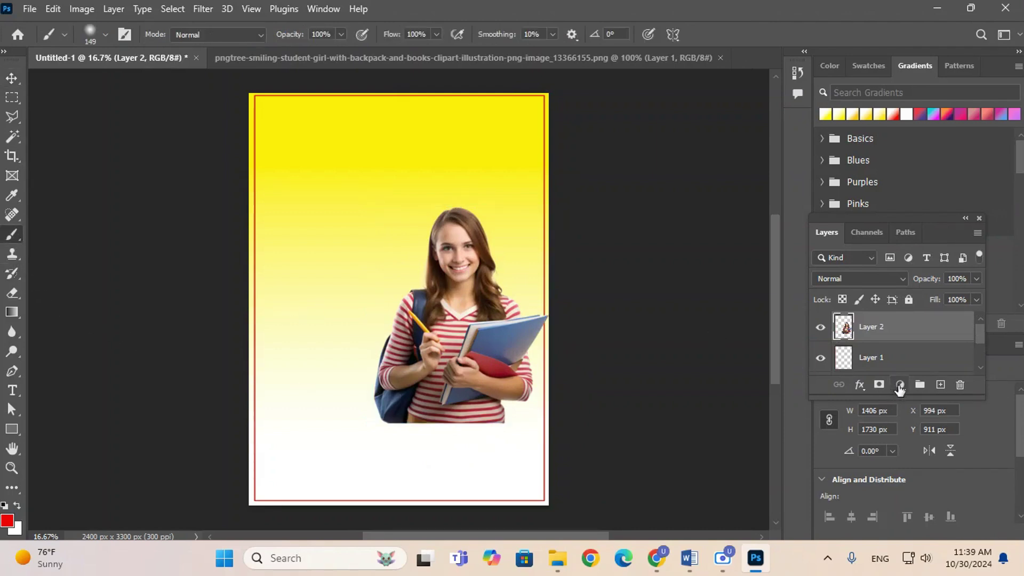
{"action": "left_click", "coordinate": [879, 385]}
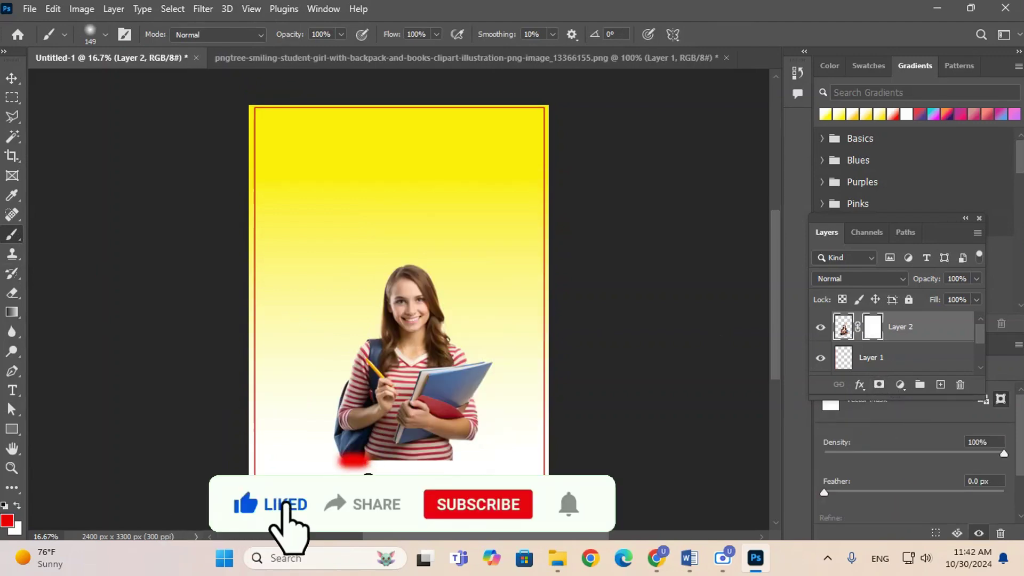
{"action": "left_click", "coordinate": [7, 520]}
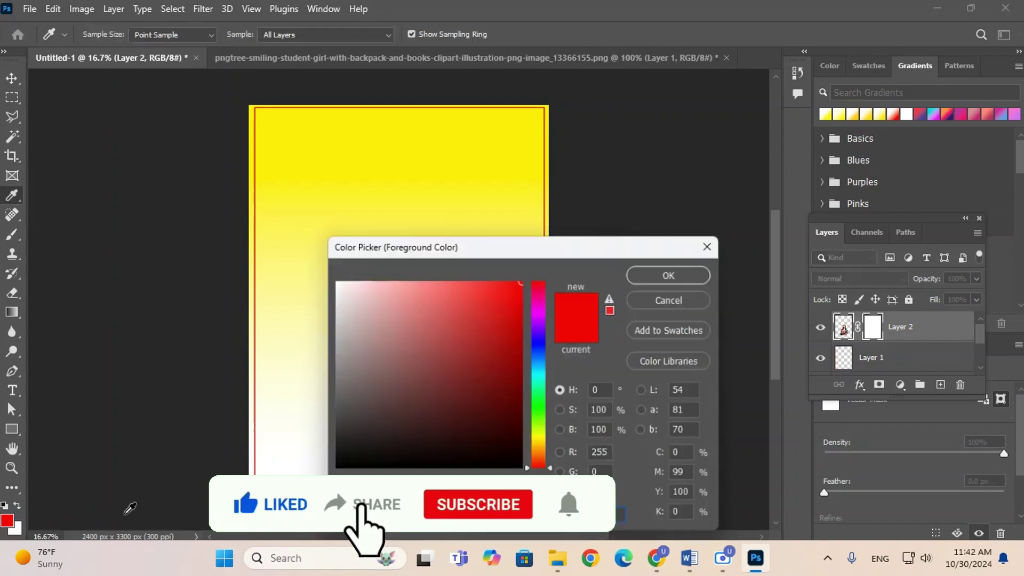
{"action": "left_click", "coordinate": [272, 464]}
{"action": "key", "text": "Return"}
{"action": "key", "text": "b"}
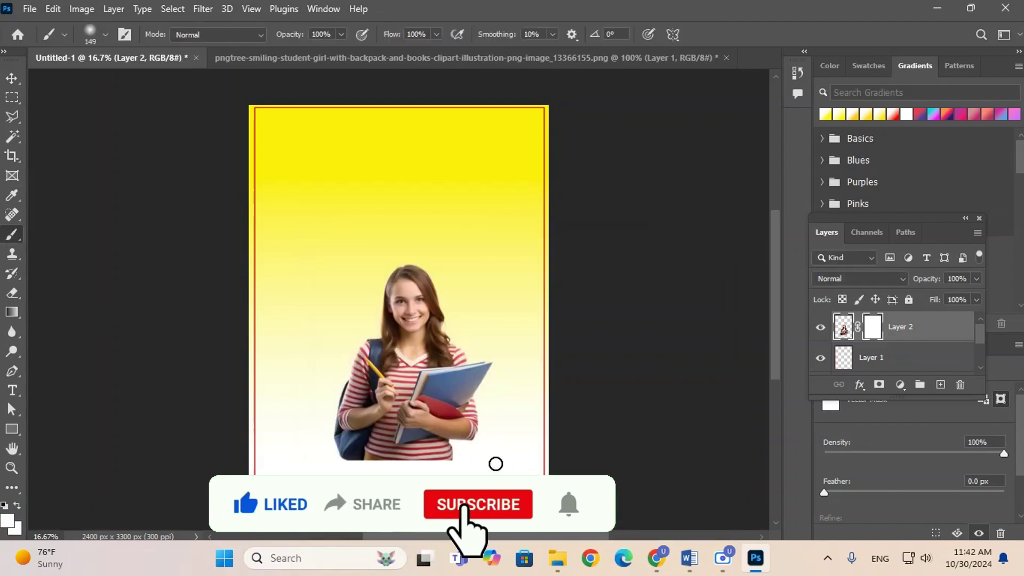
{"action": "mouse_move", "coordinate": [330, 466]}
{"action": "left_mouse_down"}
{"action": "mouse_move", "coordinate": [458, 462]}
{"action": "mouse_move", "coordinate": [487, 418]}
{"action": "mouse_move", "coordinate": [476, 445]}
{"action": "mouse_move", "coordinate": [480, 430]}
{"action": "mouse_move", "coordinate": [440, 452]}
{"action": "left_mouse_up"}
- Move the faded student picture toward the poster's right side and enlarge it to about 116%
{"action": "left_click", "coordinate": [11, 81]}
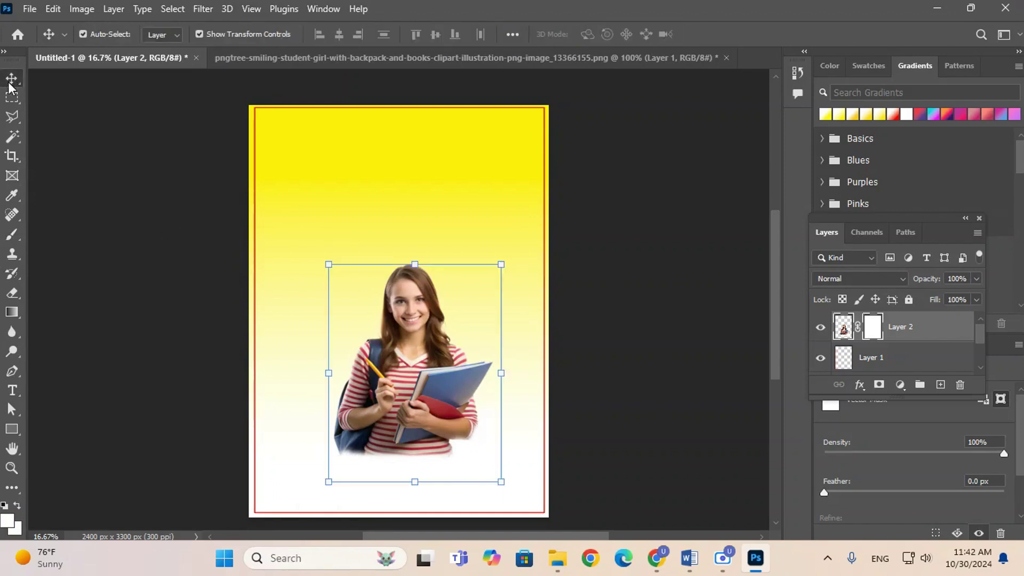
{"action": "left_click_drag", "start_coordinate": [376, 419], "coordinate": [439, 382]}
{"action": "left_click_drag", "start_coordinate": [393, 231], "coordinate": [375, 212]}
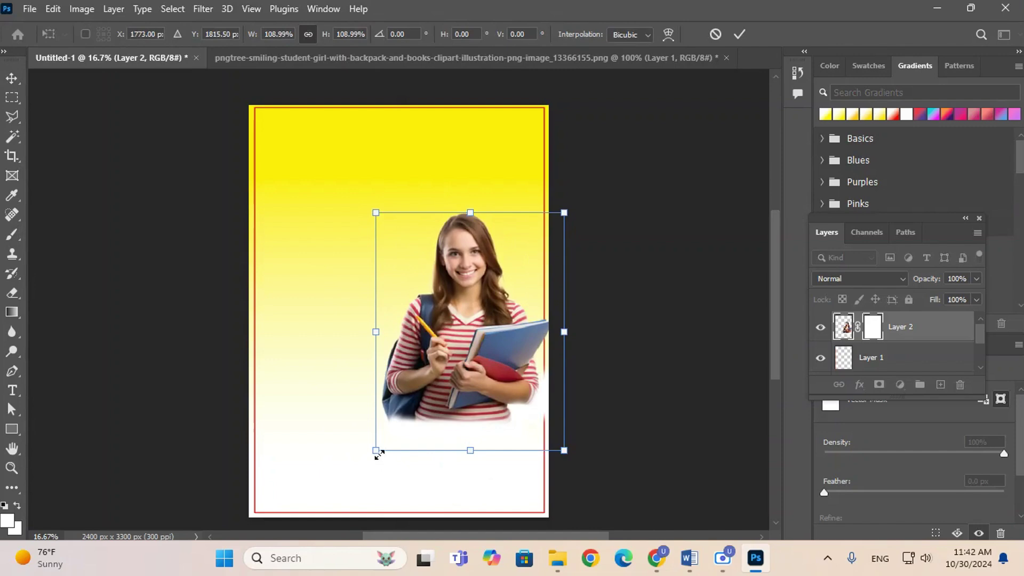
{"action": "left_click_drag", "start_coordinate": [376, 451], "coordinate": [369, 460]}
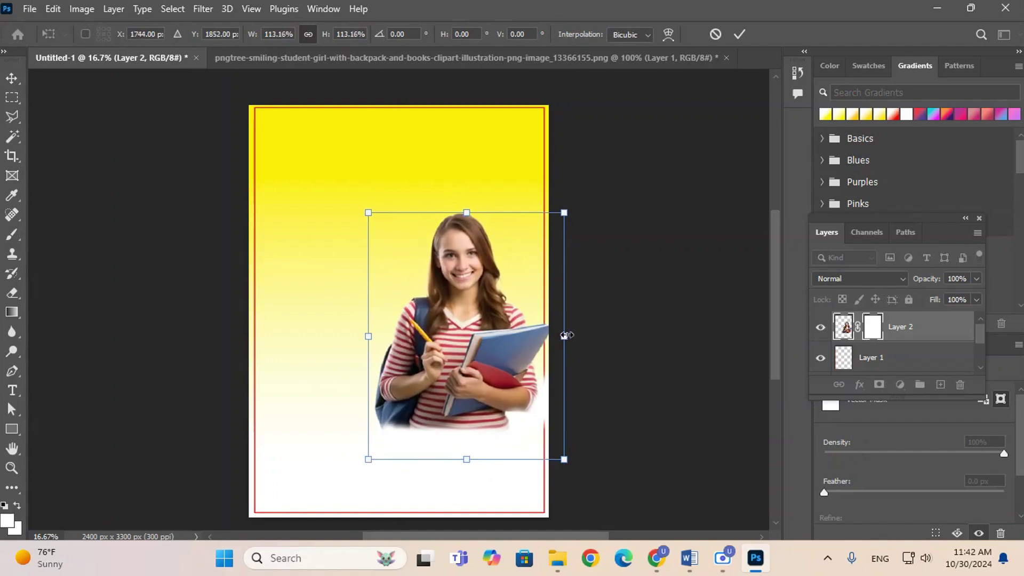
{"action": "left_click_drag", "start_coordinate": [564, 335], "coordinate": [569, 335]}
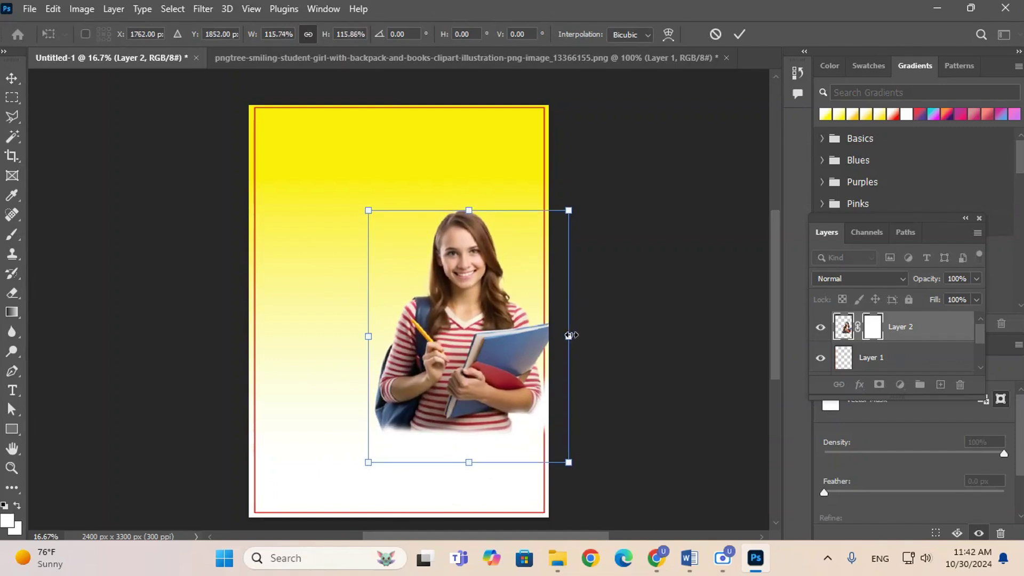
{"action": "key", "text": "Return"}
{"action": "left_click", "coordinate": [385, 329]}
{"action": "left_click", "coordinate": [436, 353]}
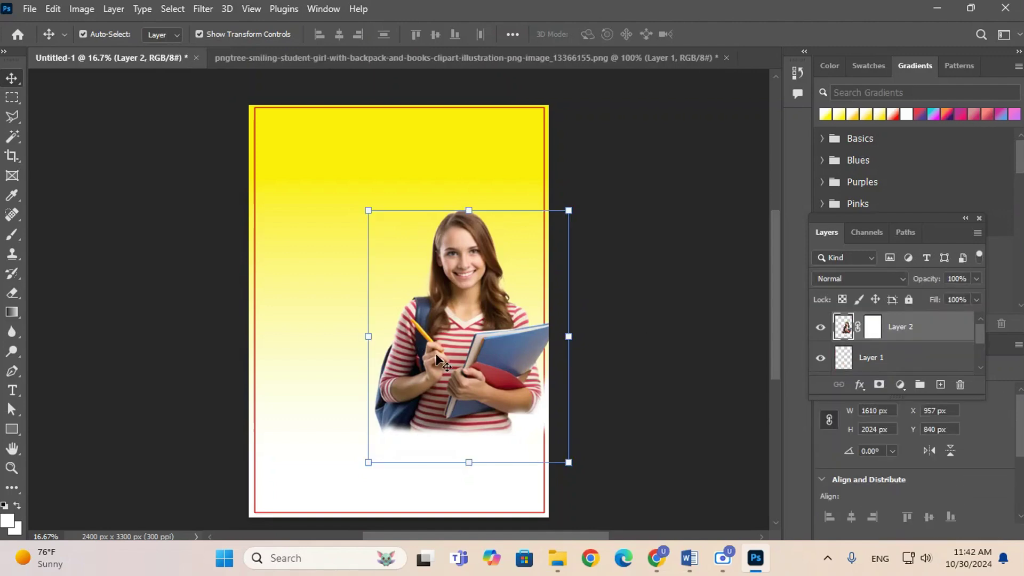
- Select a strip over the student picture's right edge, nudge it to the red border, and remove the overhanging part
{"action": "left_click", "coordinate": [12, 97]}
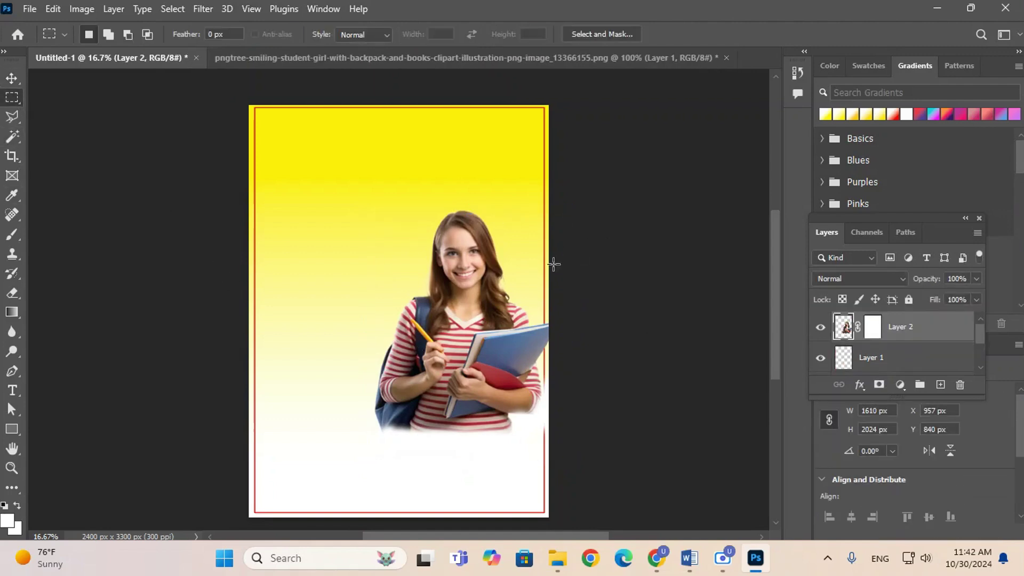
{"action": "left_click_drag", "start_coordinate": [527, 229], "coordinate": [587, 476]}
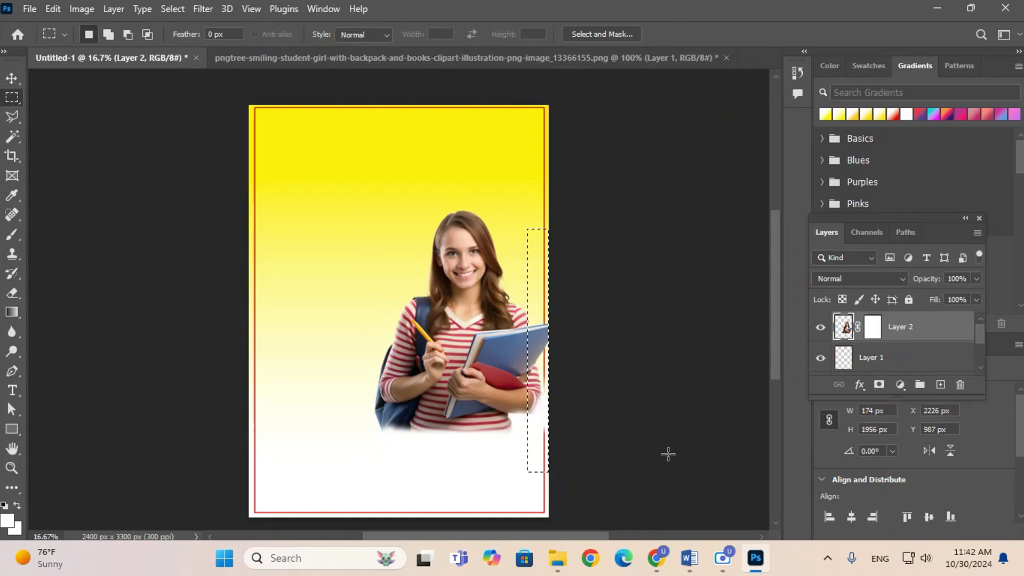
{"action": "key", "text": "Right"}
{"action": "key", "text": "Right"}
{"action": "key", "text": "Right"}
{"action": "key", "text": "Right"}
{"action": "key", "text": "Right"}
{"action": "key", "text": "Right"}
{"action": "key", "text": "Right"}
{"action": "key", "text": "Right"}
{"action": "key", "text": "Right"}
{"action": "key", "text": "Right"}
{"action": "key", "text": "Right"}
{"action": "key", "text": "Right"}
{"action": "key", "text": "Right"}
{"action": "key", "text": "Right"}
{"action": "key", "text": "Right"}
{"action": "key", "text": "Right"}
{"action": "key", "text": "Right"}
{"action": "key", "text": "Right"}
{"action": "key", "text": "Right"}
{"action": "key", "text": "Right"}
{"action": "key", "text": "Right"}
{"action": "key", "text": "Right"}
{"action": "key", "text": "Right"}
{"action": "key", "text": "Right"}
{"action": "key", "text": "Right"}
{"action": "key", "text": "Right"}
{"action": "key", "text": "Right"}
{"action": "key", "text": "Right"}
{"action": "key", "text": "Right"}
{"action": "key", "text": "Right"}
{"action": "key", "text": "Right"}
{"action": "key", "text": "Right"}
{"action": "key", "text": "Right"}
{"action": "key", "text": "Right"}
{"action": "key", "text": "Right"}
{"action": "key", "text": "Right"}
{"action": "key", "text": "Right"}
{"action": "key", "text": "Right"}
{"action": "key", "text": "Right"}
{"action": "key", "text": "Right"}
{"action": "key", "text": "Right"}
{"action": "key", "text": "Right"}
{"action": "key", "text": "Right"}
{"action": "key", "text": "Right"}
{"action": "key", "text": "Right"}
{"action": "key", "text": "Right"}
{"action": "key", "text": "Right"}
{"action": "key", "text": "Right"}
{"action": "key", "text": "Right"}
{"action": "key", "text": "Right"}
{"action": "key", "text": "Right"}
{"action": "key", "text": "Right"}
{"action": "left_click", "coordinate": [578, 297]}
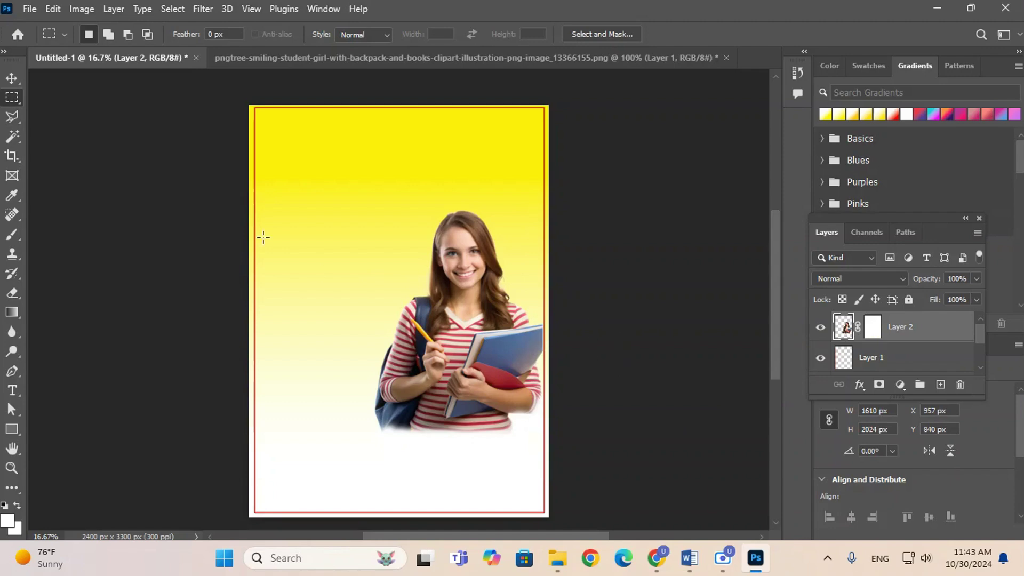
{"action": "left_click", "coordinate": [11, 78]}
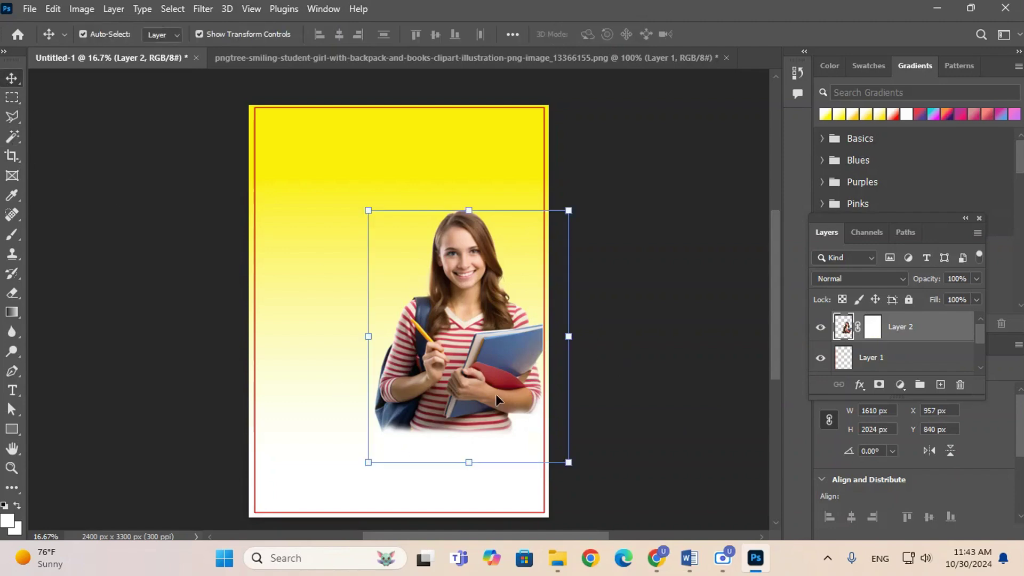
{"action": "left_click", "coordinate": [646, 364]}
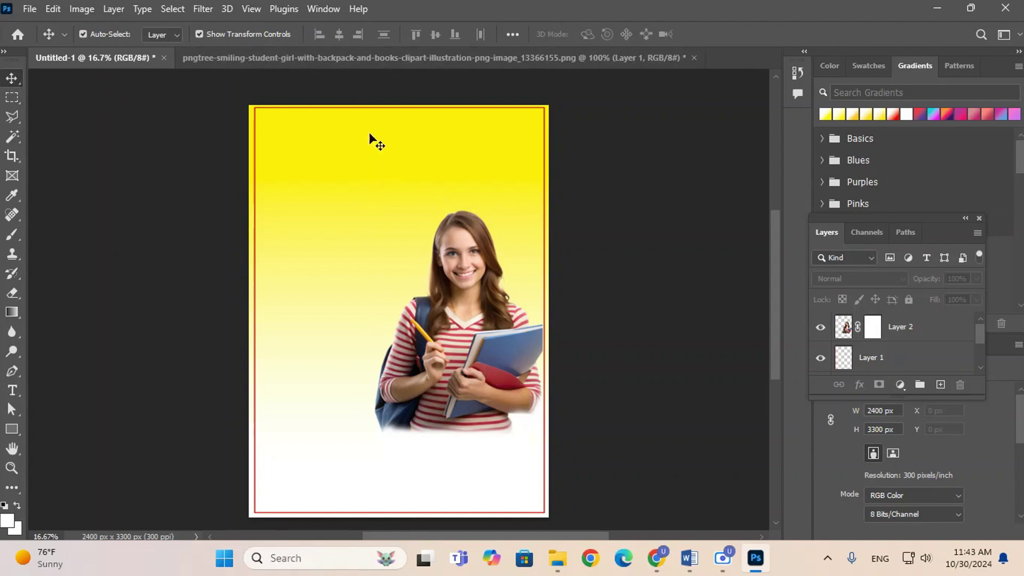
- Copy the line "Yoho Technical School" from the Word document and paste it as a text layer in the poster's yellow area in Photoshop
{"action": "left_click", "coordinate": [689, 558]}
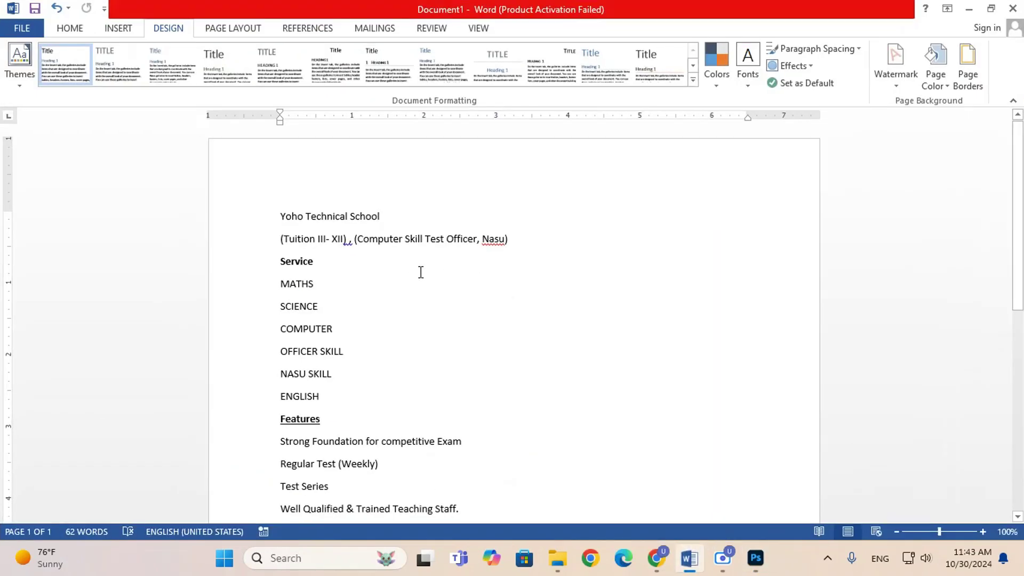
{"action": "left_click_drag", "start_coordinate": [387, 217], "coordinate": [262, 215]}
{"action": "key", "text": "ctrl+c"}
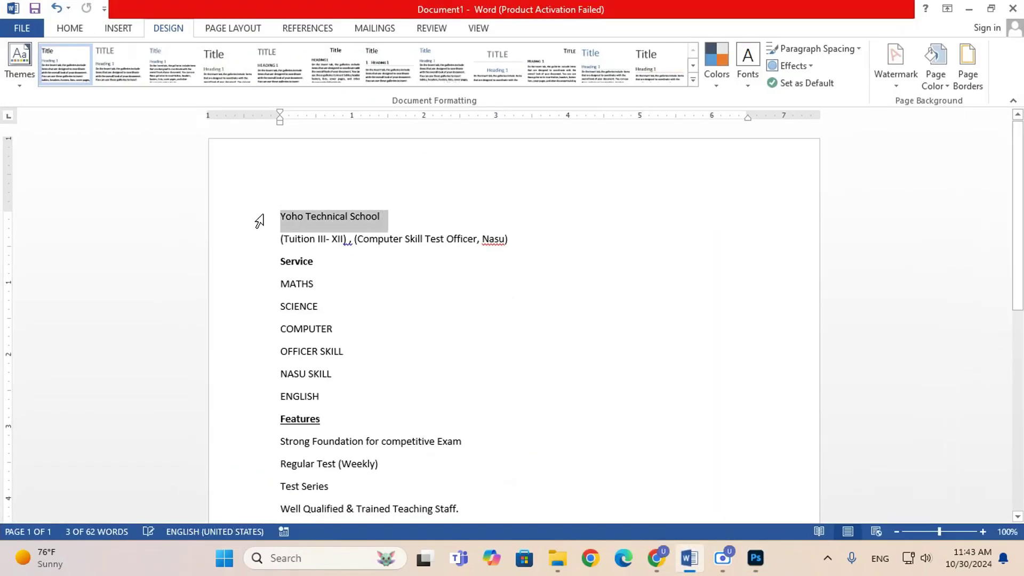
{"action": "left_click", "coordinate": [755, 558]}
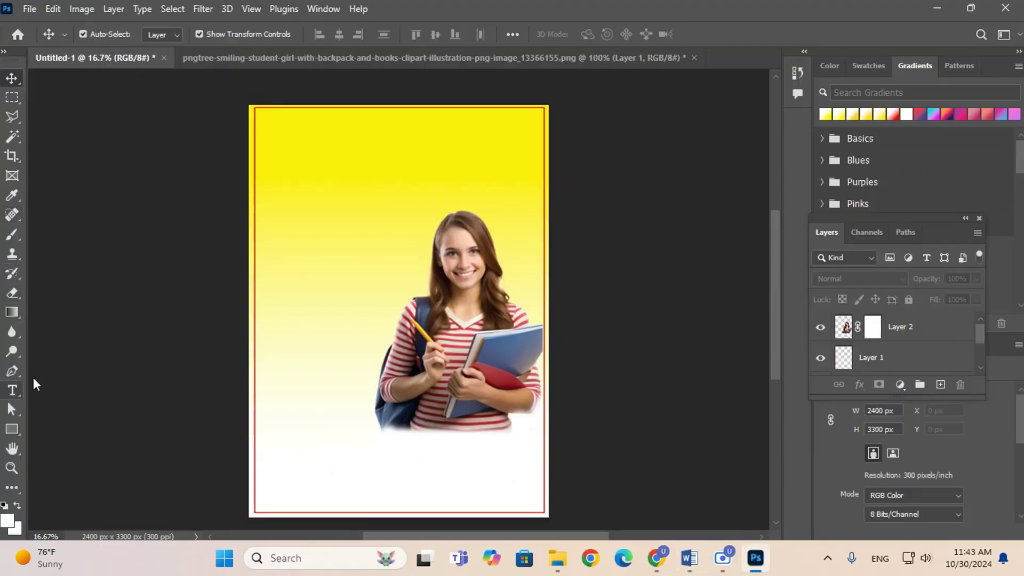
{"action": "left_click", "coordinate": [323, 170]}
{"action": "key", "text": "ctrl+v"}
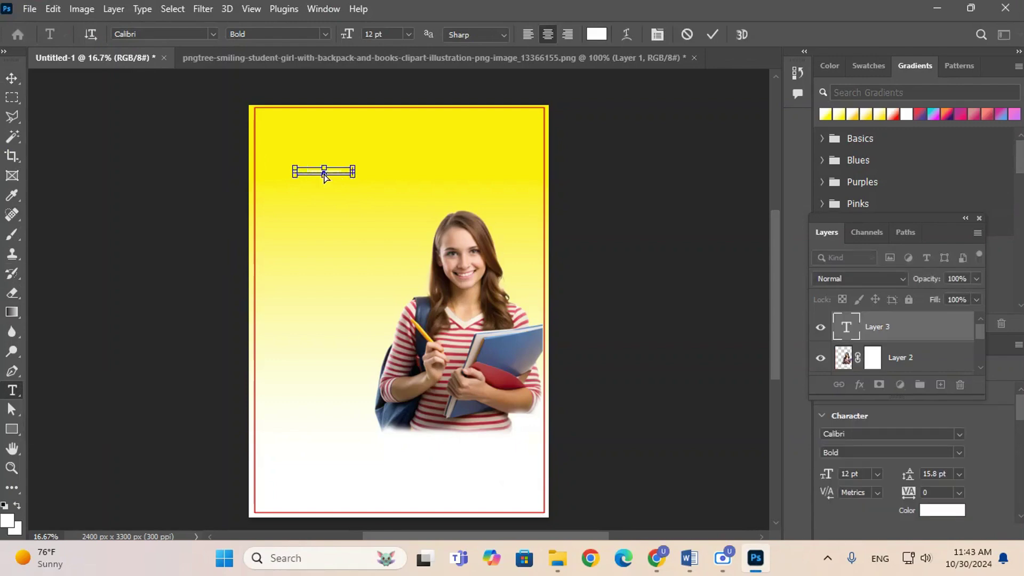
- Enlarge the school title to about 445% width and 419% height across the top of the poster
{"action": "left_click", "coordinate": [12, 79]}
{"action": "left_click_drag", "start_coordinate": [350, 170], "coordinate": [525, 148]}
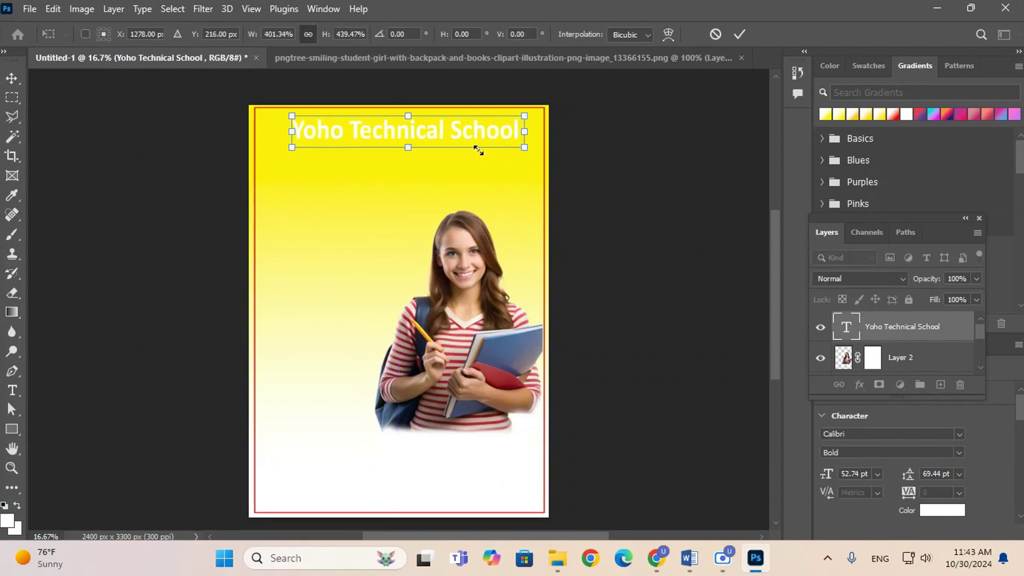
{"action": "left_click_drag", "start_coordinate": [290, 146], "coordinate": [266, 145]}
{"action": "left_click_drag", "start_coordinate": [434, 130], "coordinate": [447, 129]}
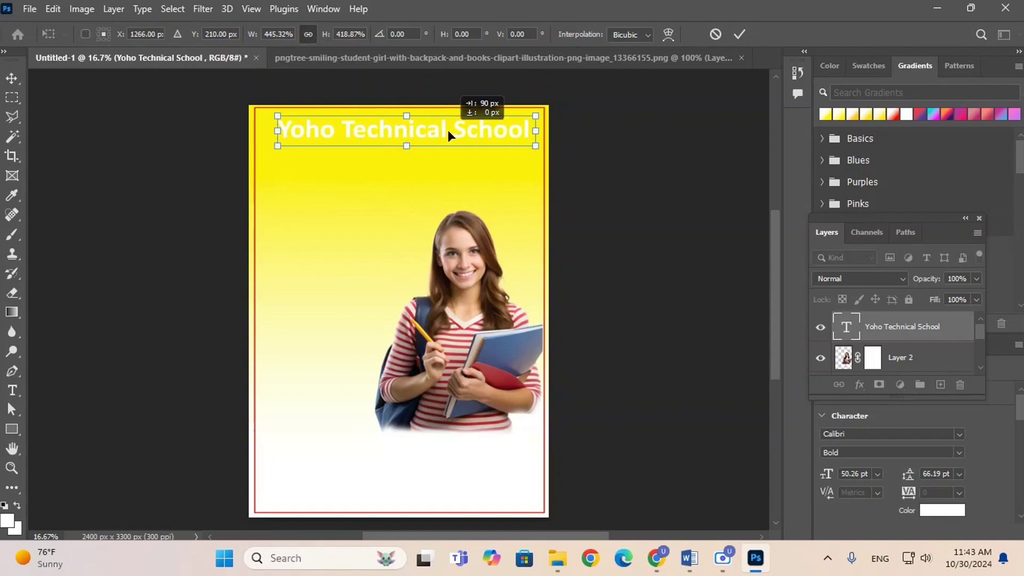
- Nudge the title slightly left and up to centre it just under the poster's top border
{"action": "key", "text": "Left"}
{"action": "key", "text": "Left"}
{"action": "key", "text": "Left"}
{"action": "key", "text": "Left"}
{"action": "key", "text": "Left"}
{"action": "key", "text": "Left"}
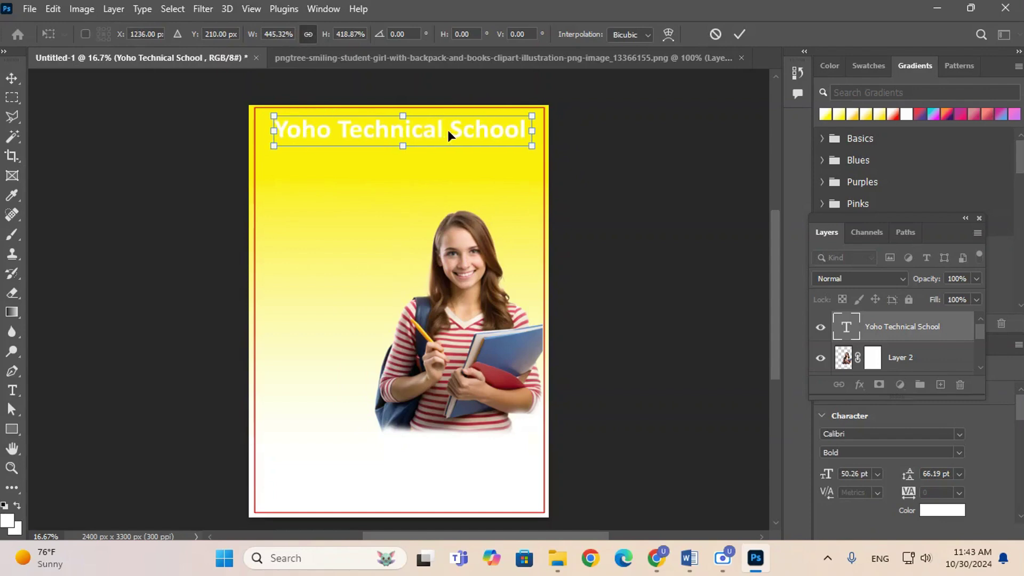
{"action": "key", "text": "Up"}
{"action": "key", "text": "Up"}
{"action": "key", "text": "Up"}
{"action": "key", "text": "Up"}
{"action": "key", "text": "Up"}
{"action": "key", "text": "Up"}
{"action": "key", "text": "Up"}
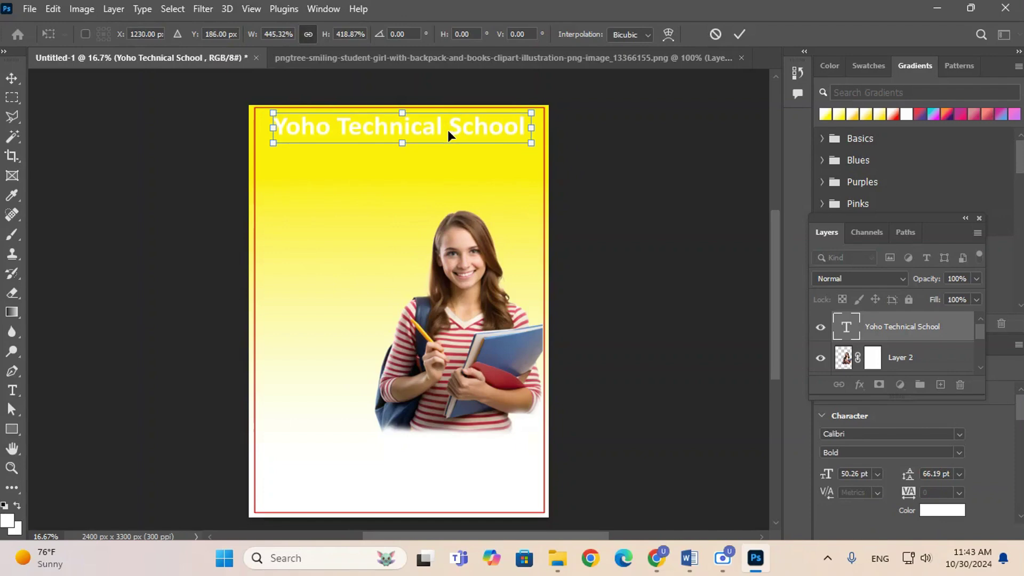
- Set the title's text color to red ff0000
{"action": "left_click", "coordinate": [937, 513]}
{"action": "type", "text": "ff0000"}
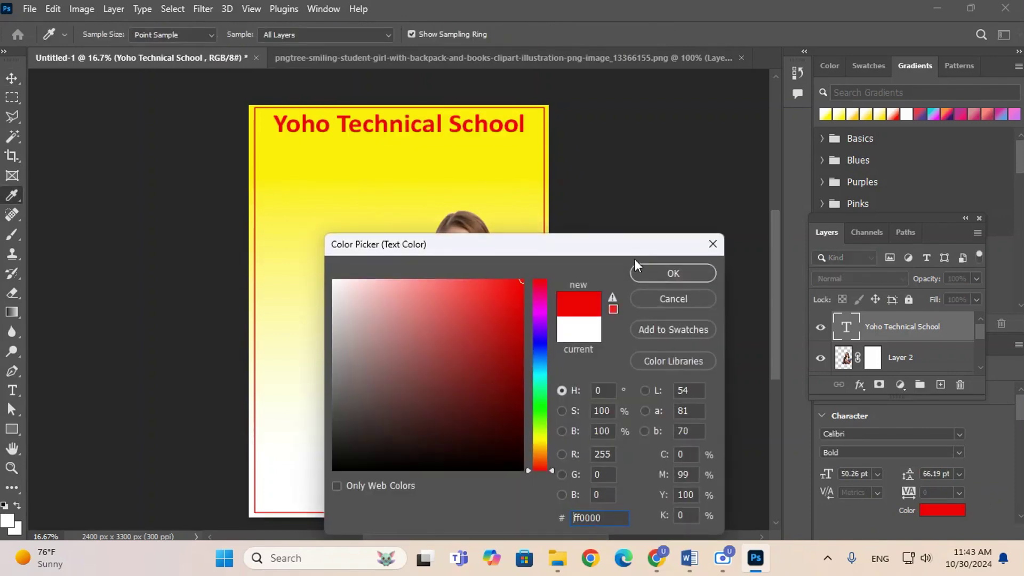
{"action": "left_click", "coordinate": [663, 273]}
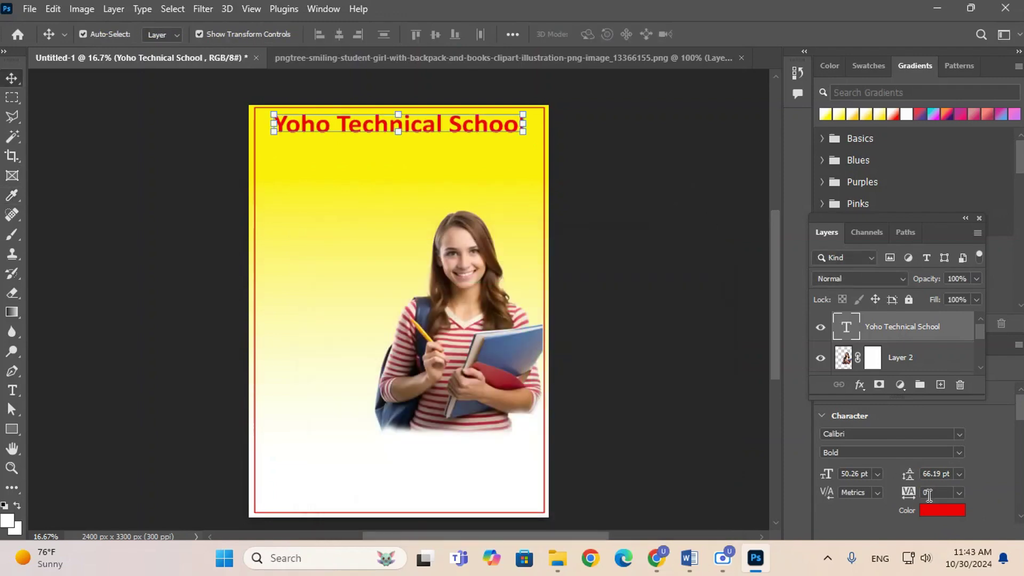
{"action": "right_click", "coordinate": [889, 326]}
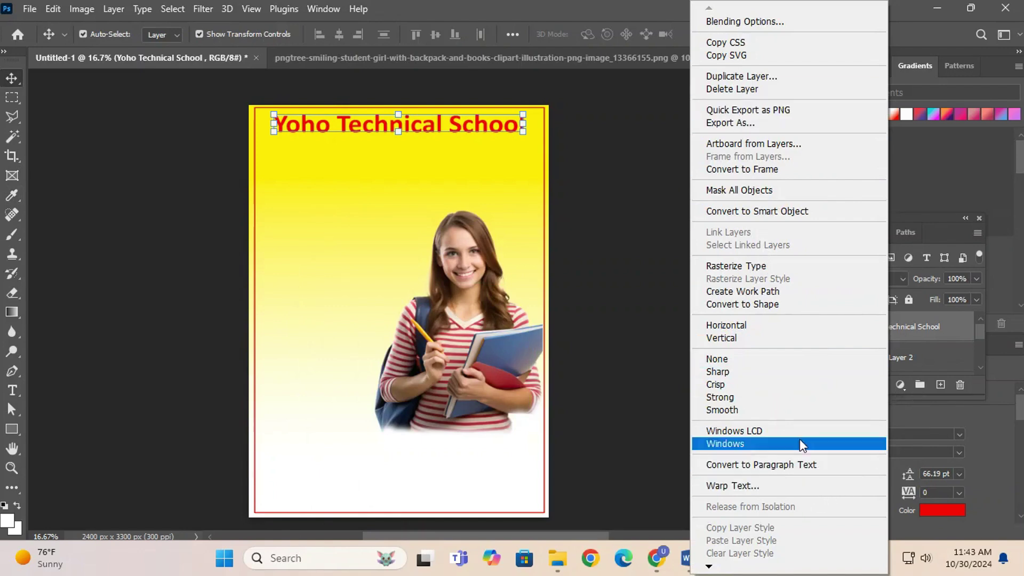
{"action": "left_click", "coordinate": [990, 407]}
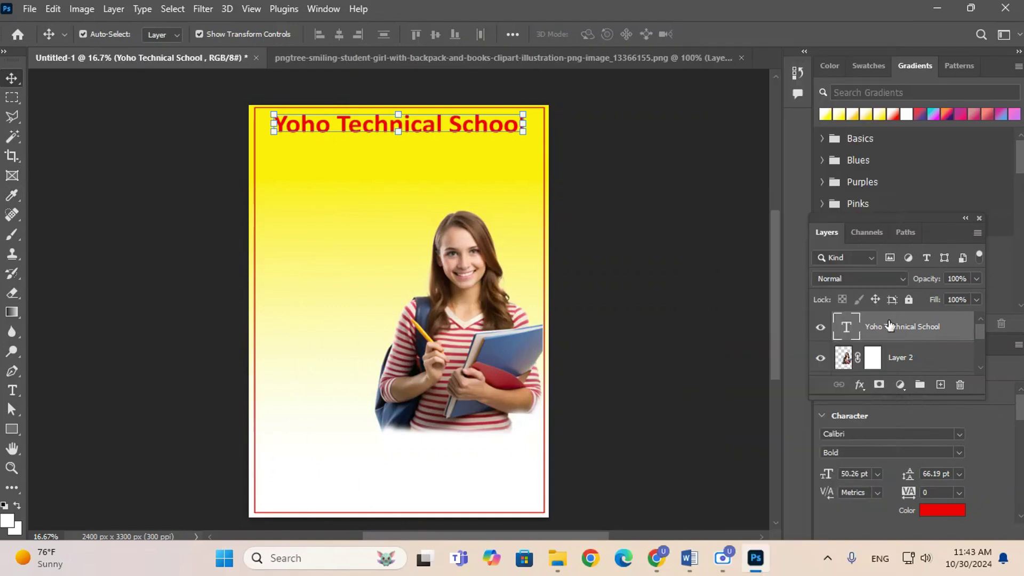
{"action": "left_click", "coordinate": [899, 385]}
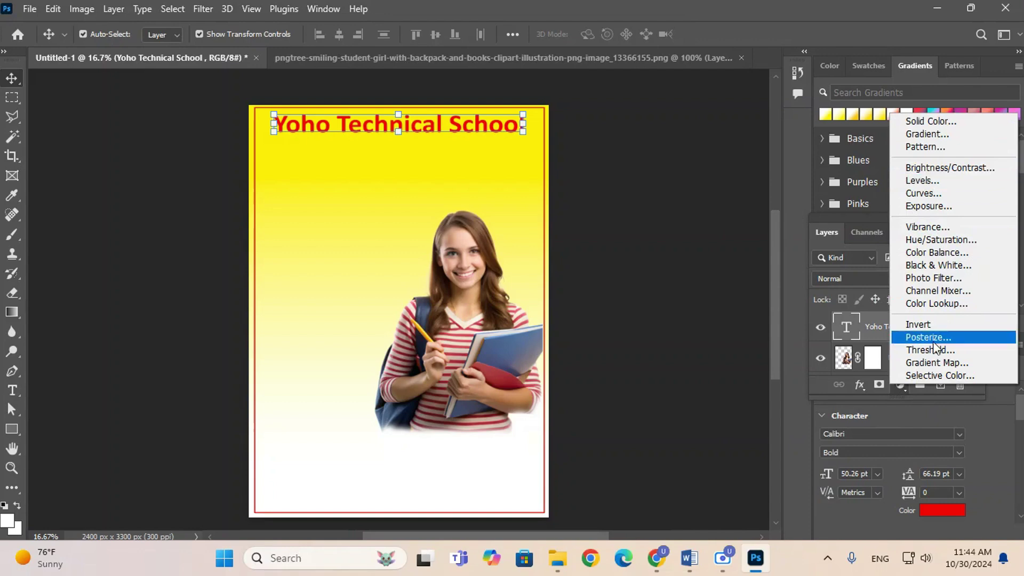
{"action": "left_click", "coordinate": [790, 425]}
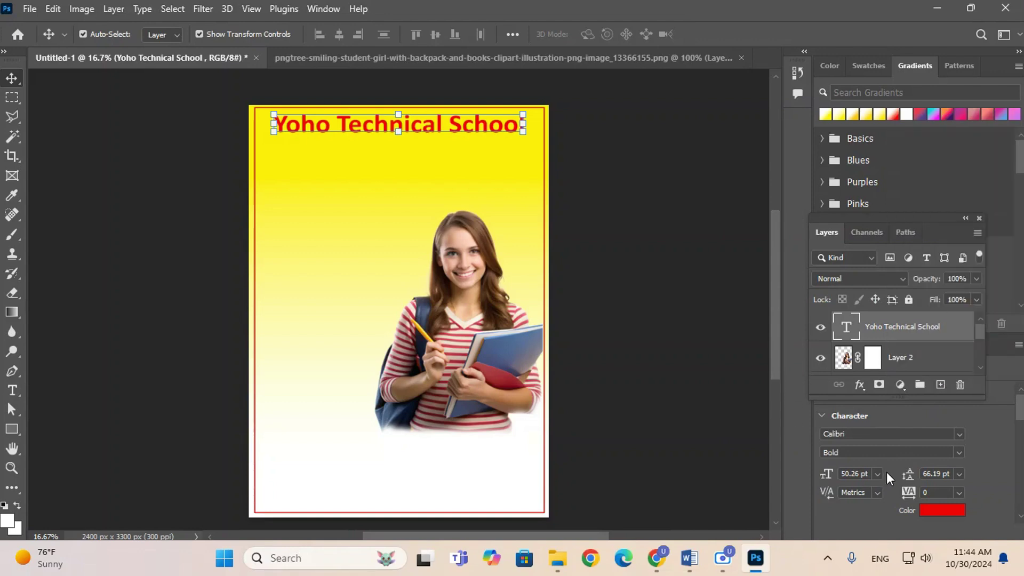
{"action": "scroll", "coordinate": [904, 507], "scroll_direction": "down", "scroll_amount": 4}
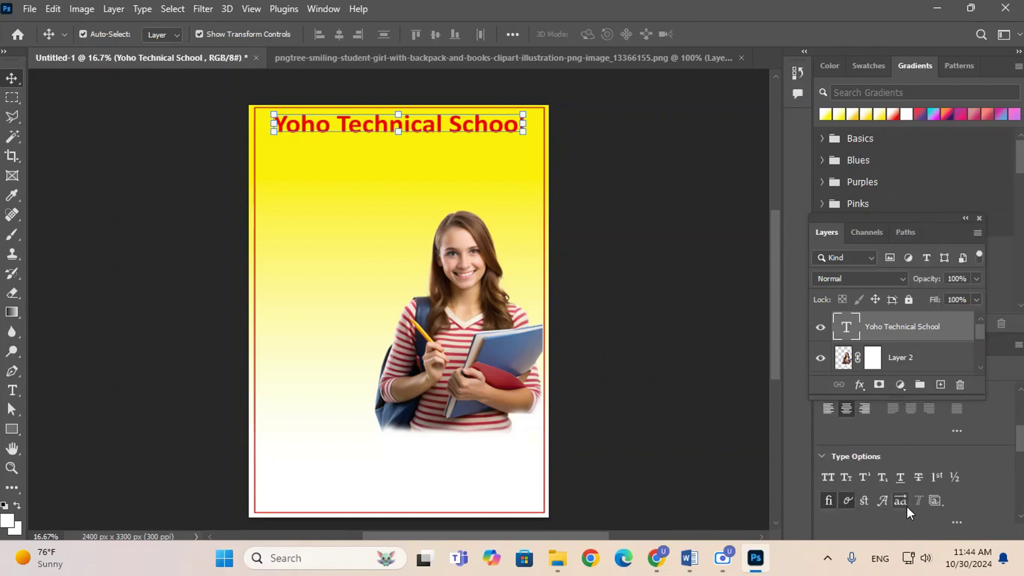
{"action": "scroll", "coordinate": [907, 506], "scroll_direction": "up", "scroll_amount": 1}
{"action": "scroll", "coordinate": [431, 225], "scroll_direction": "up", "scroll_amount": 2}
- Add a white 5 px outside stroke to the title's text layer
{"action": "left_click", "coordinate": [111, 8]}
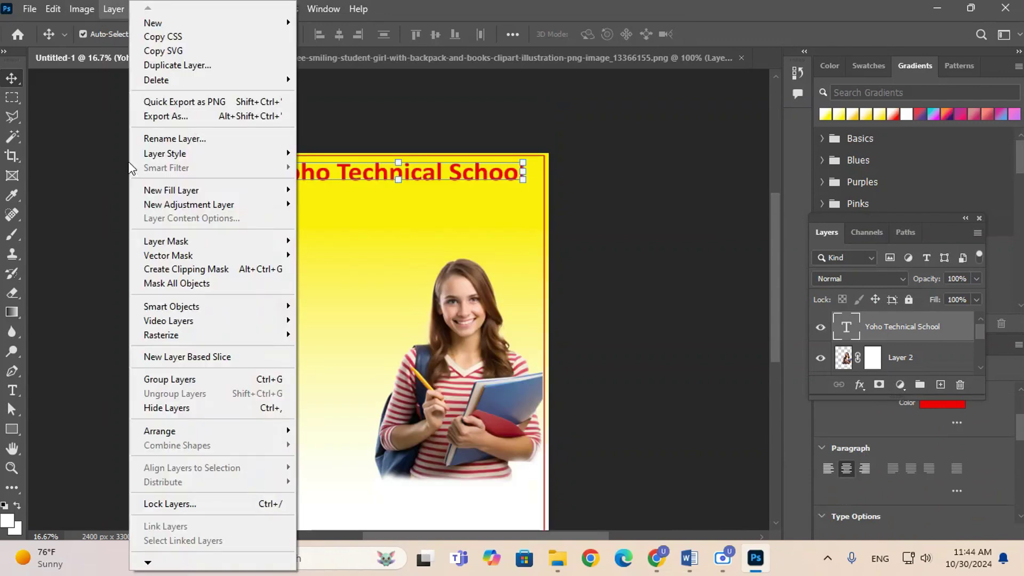
{"action": "mouse_move", "coordinate": [178, 160]}
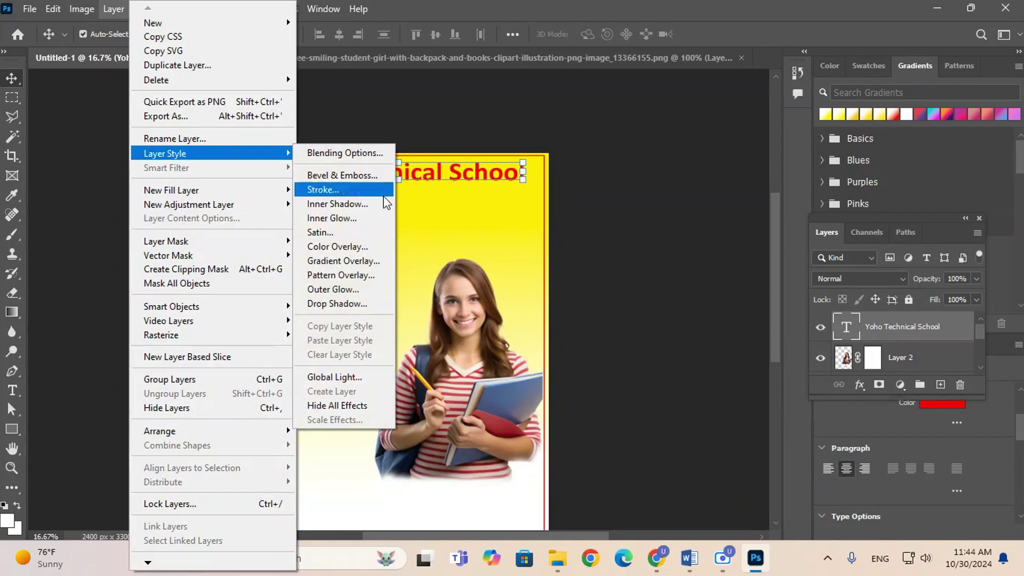
{"action": "left_click", "coordinate": [368, 193]}
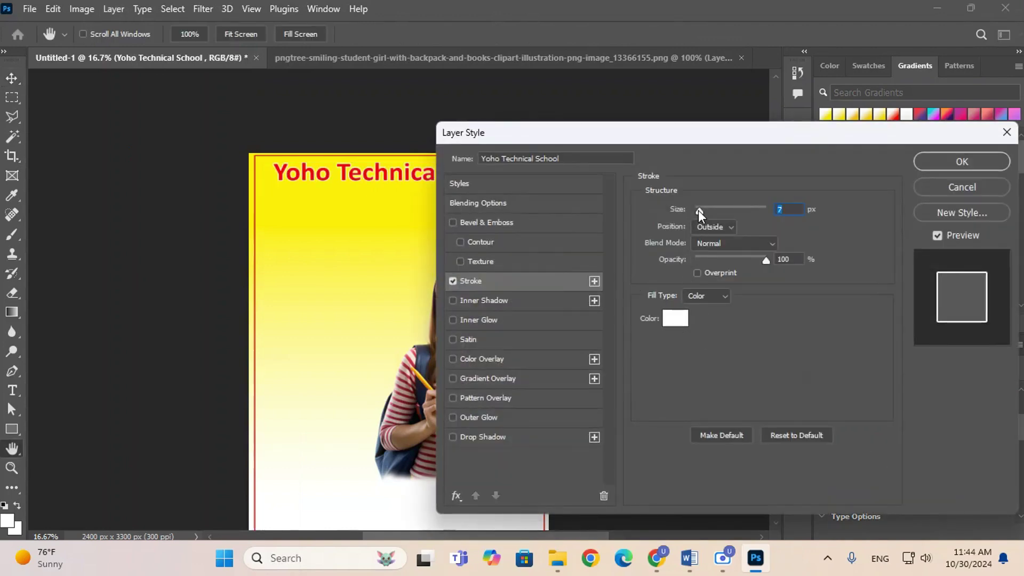
{"action": "left_click_drag", "start_coordinate": [699, 210], "coordinate": [694, 212]}
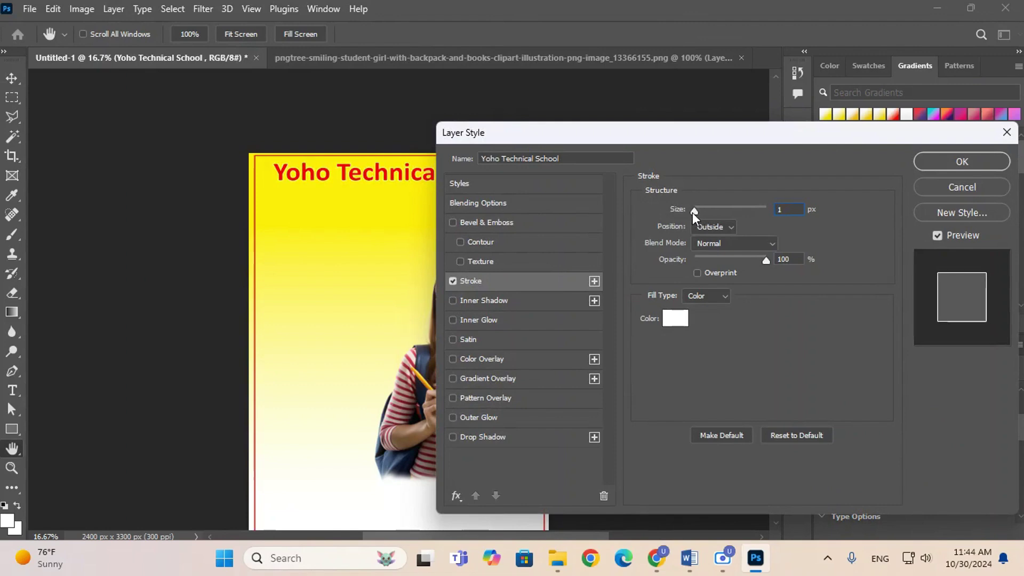
{"action": "left_click", "coordinate": [698, 212]}
{"action": "type", "text": "5"}
{"action": "left_click", "coordinate": [953, 163]}
- Move the outlined title slightly down and deselect it
{"action": "left_click", "coordinate": [430, 183]}
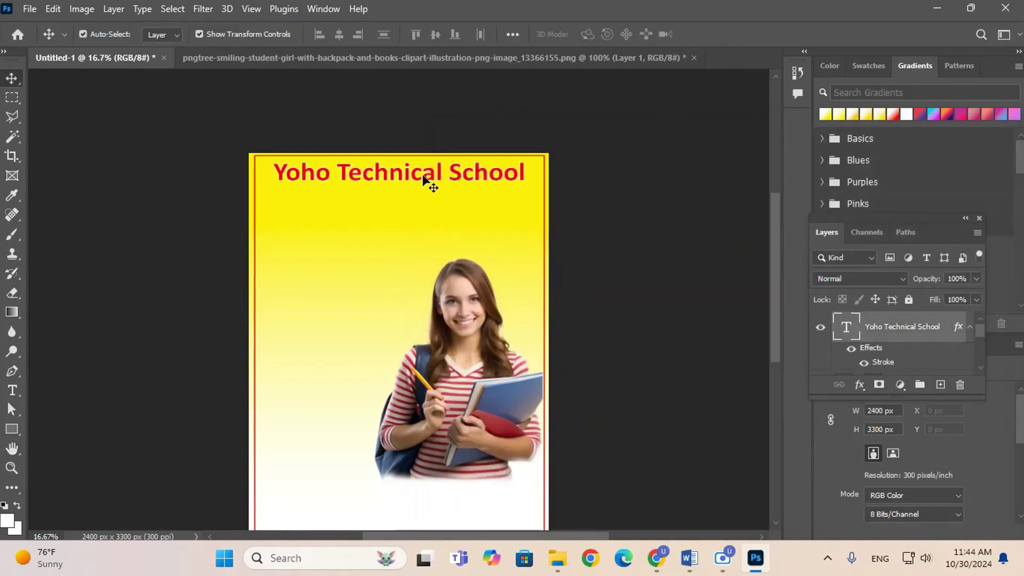
{"action": "left_click_drag", "start_coordinate": [424, 182], "coordinate": [426, 184]}
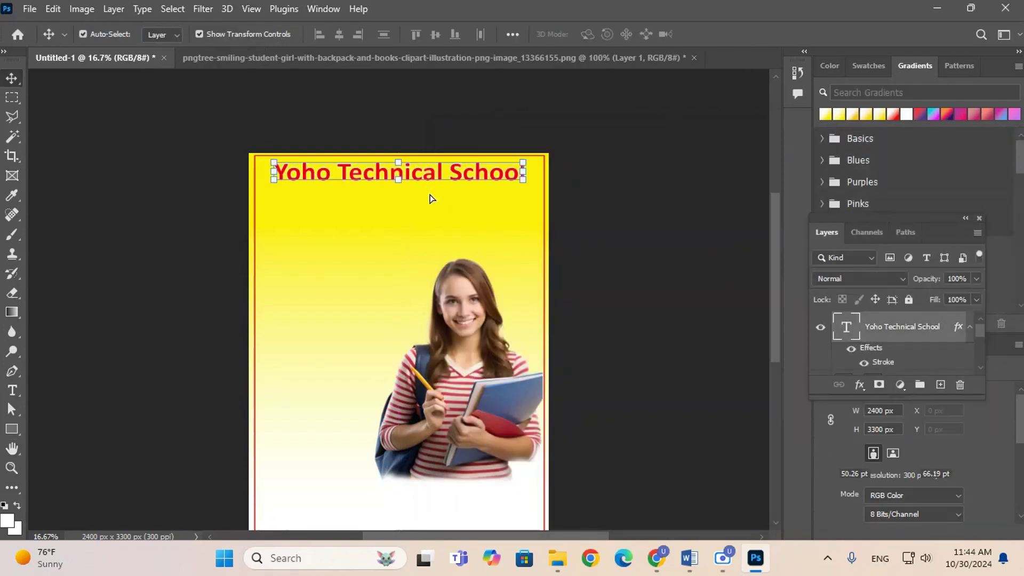
{"action": "left_click", "coordinate": [620, 223]}
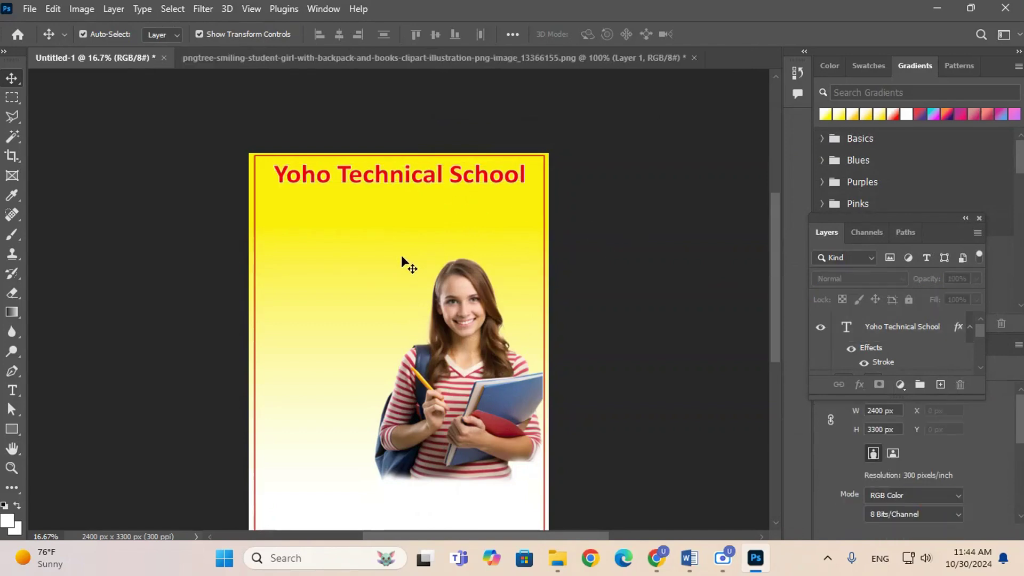
- Draw a white rectangle shape without stroke, about 1956 by 153 px, directly below the title
{"action": "left_click", "coordinate": [11, 429]}
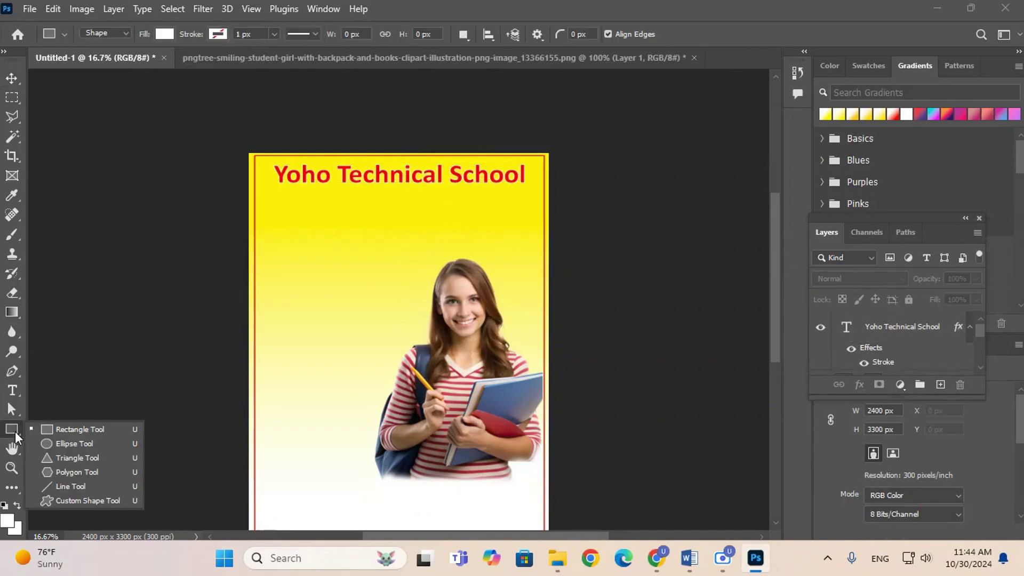
{"action": "left_click", "coordinate": [66, 428]}
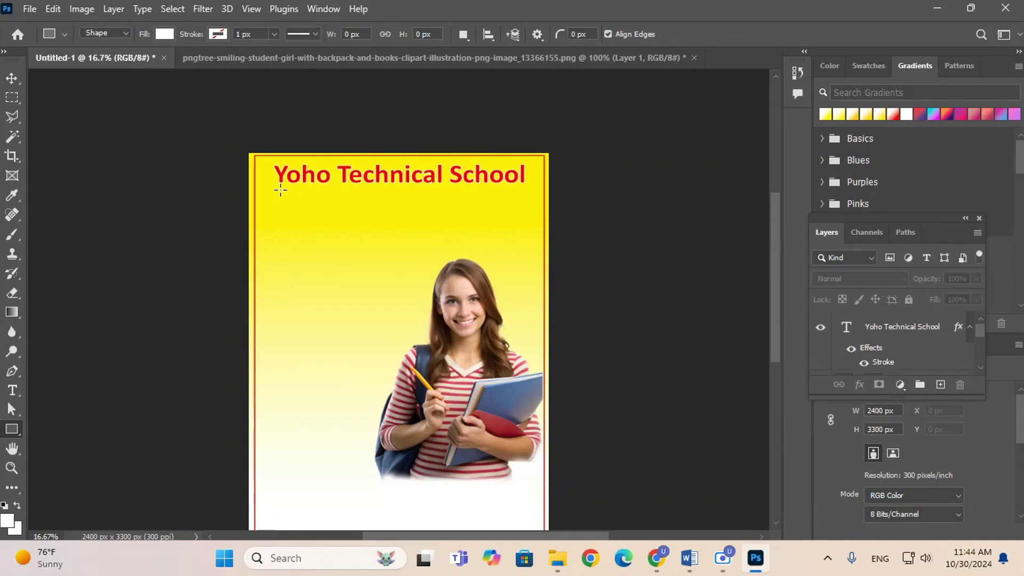
{"action": "scroll", "coordinate": [894, 490], "scroll_direction": "down", "scroll_amount": 5}
{"action": "scroll", "coordinate": [396, 148], "scroll_direction": "up", "scroll_amount": 1}
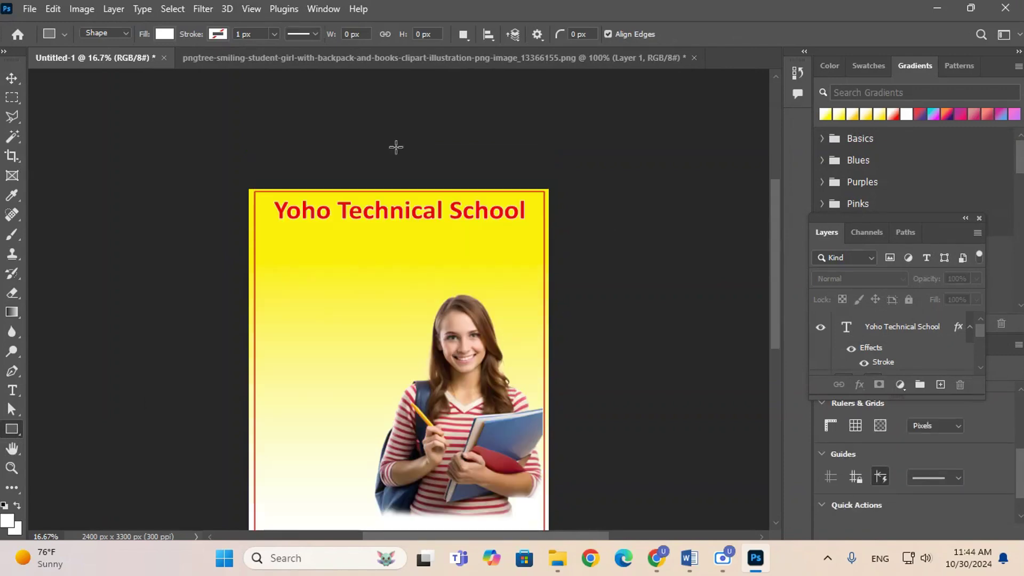
{"action": "left_click", "coordinate": [216, 35]}
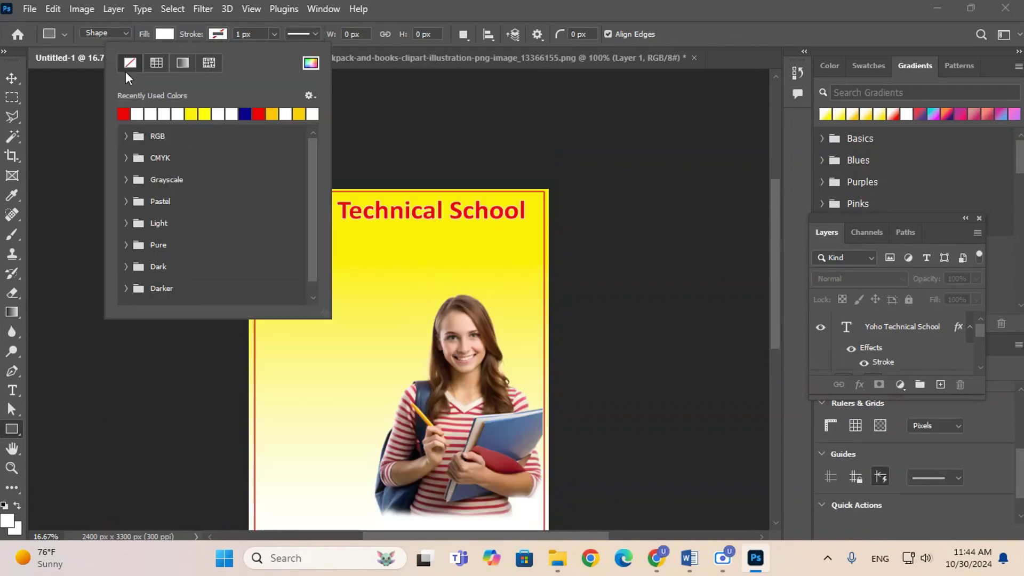
{"action": "left_click", "coordinate": [424, 108]}
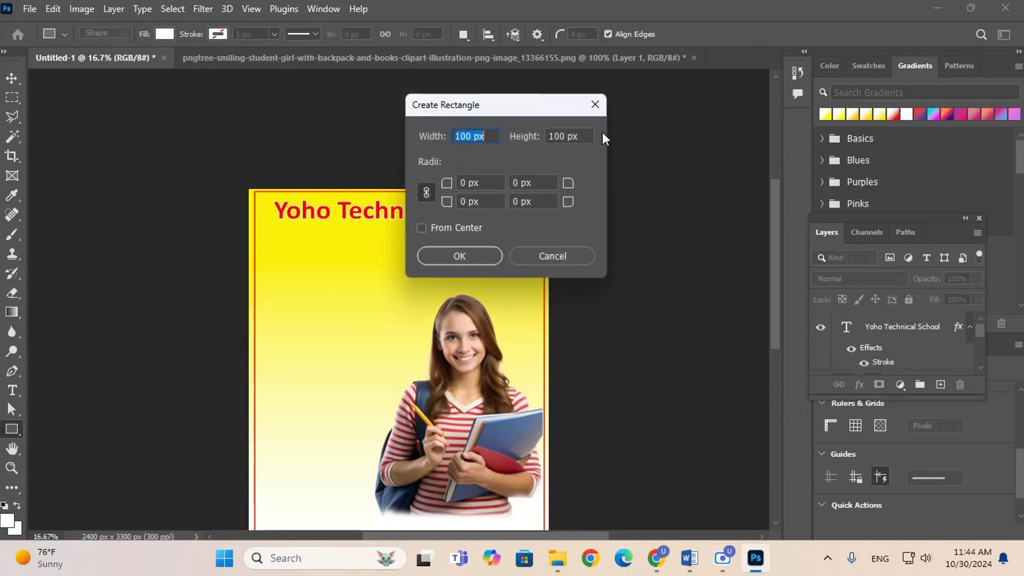
{"action": "left_click", "coordinate": [594, 105]}
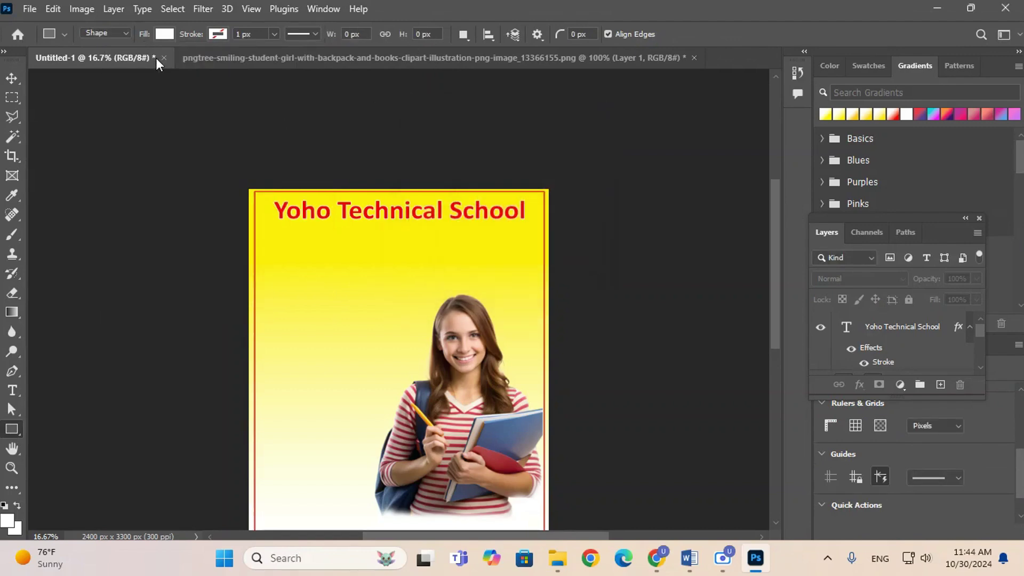
{"action": "left_click", "coordinate": [105, 34]}
{"action": "left_click", "coordinate": [103, 31]}
{"action": "left_click", "coordinate": [61, 34]}
{"action": "left_click", "coordinate": [117, 31]}
{"action": "left_click", "coordinate": [117, 31]}
{"action": "left_click", "coordinate": [123, 226]}
{"action": "left_click_drag", "start_coordinate": [280, 226], "coordinate": [525, 244]}
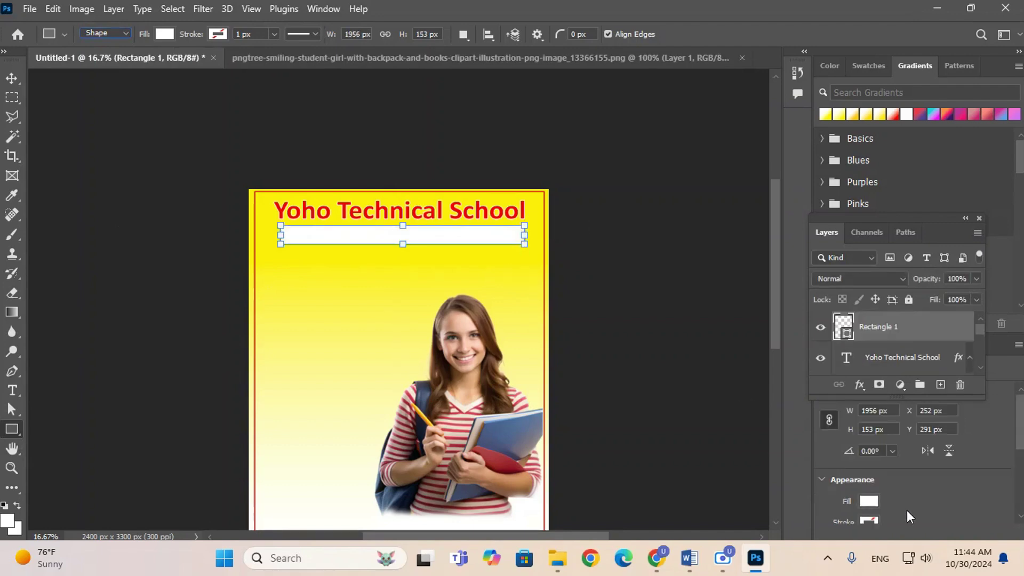
- Set the rectangle's corner radii to 34 px and increase them further until both ends are rounded
{"action": "scroll", "coordinate": [907, 510], "scroll_direction": "down", "scroll_amount": 4}
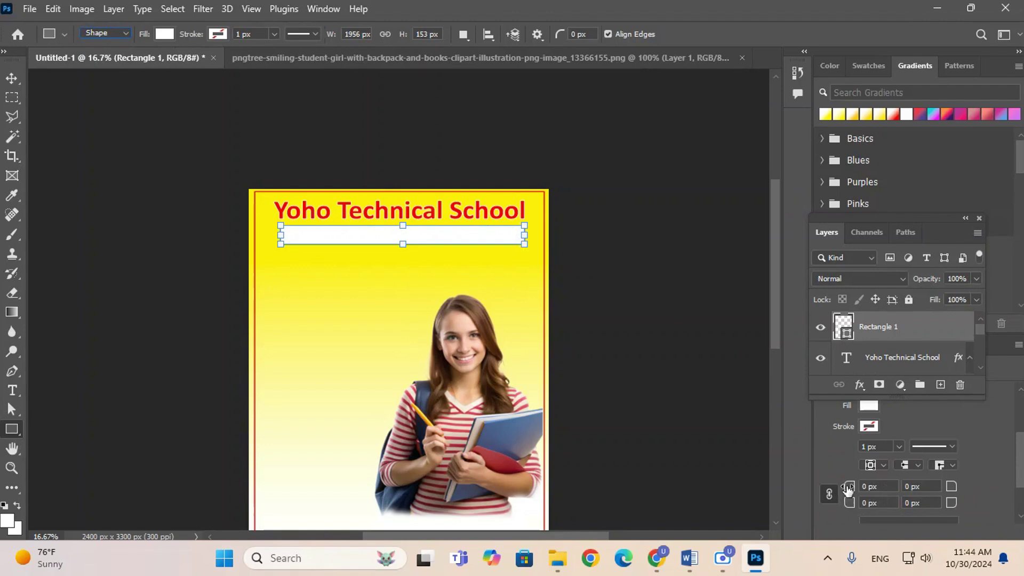
{"action": "left_click", "coordinate": [866, 486]}
{"action": "type", "text": "34"}
{"action": "key", "text": "Return"}
{"action": "mouse_move", "coordinate": [848, 492]}
{"action": "left_mouse_down"}
{"action": "mouse_move", "coordinate": [861, 488]}
{"action": "mouse_move", "coordinate": [854, 491]}
{"action": "left_mouse_up"}
- Set the background color to dark blue 0e0076 and fill the rounded bar below the title with it
{"action": "left_click", "coordinate": [12, 78]}
{"action": "left_click", "coordinate": [423, 308]}
{"action": "left_click", "coordinate": [418, 235]}
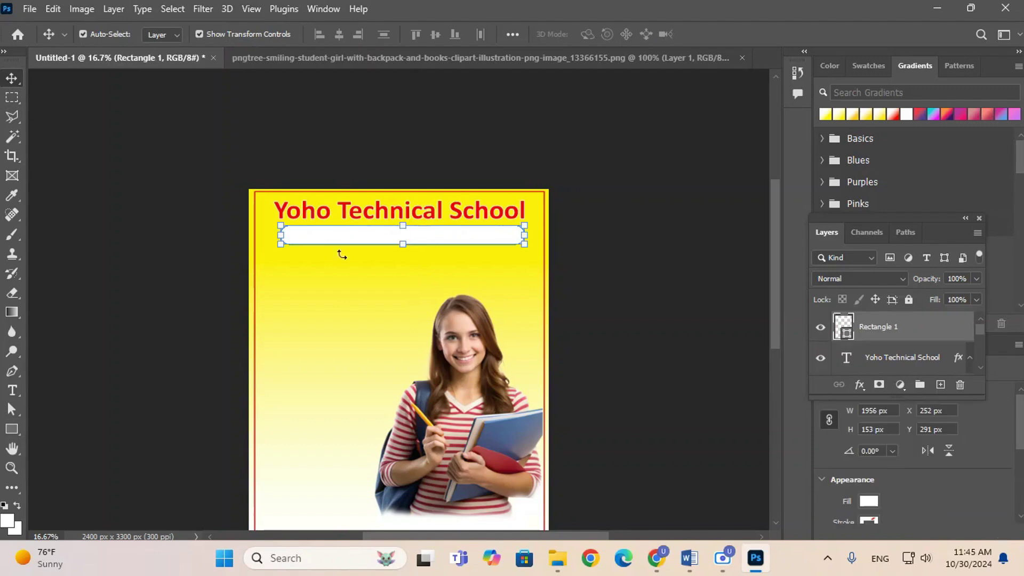
{"action": "left_click", "coordinate": [16, 529]}
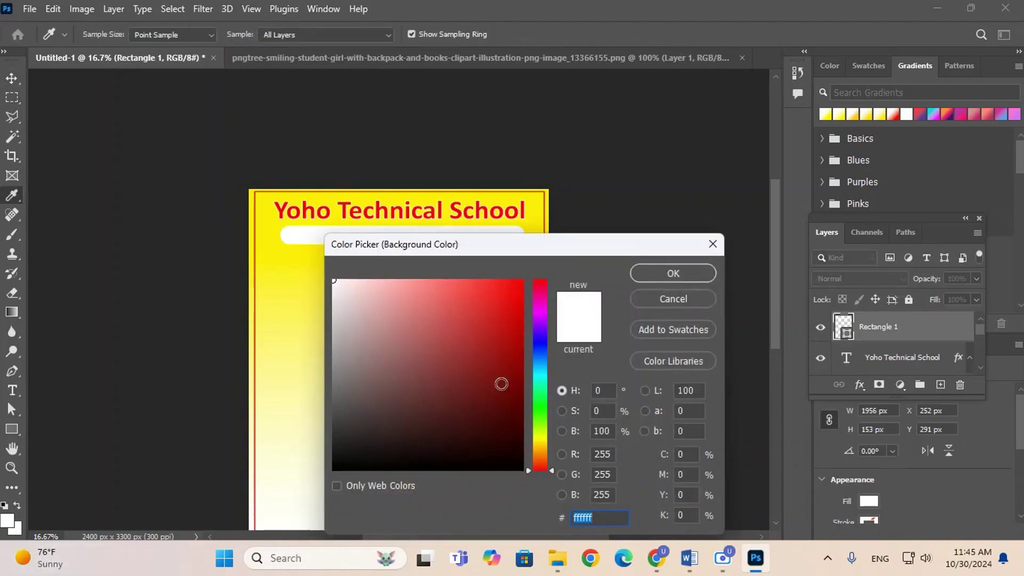
{"action": "left_click", "coordinate": [540, 339]}
{"action": "left_click", "coordinate": [500, 363]}
{"action": "left_click", "coordinate": [672, 273]}
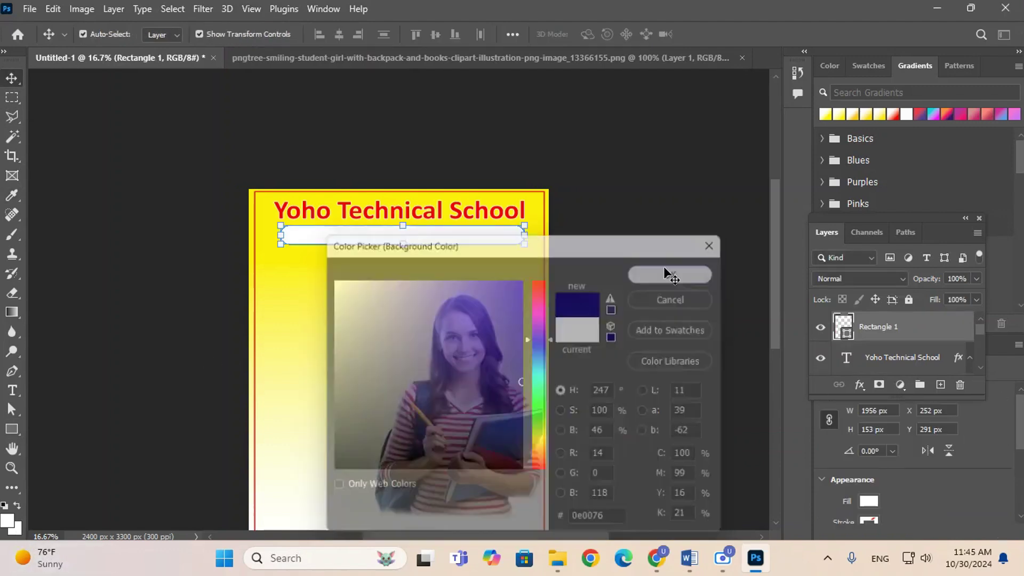
{"action": "key", "text": "ctrl+BackSpace"}
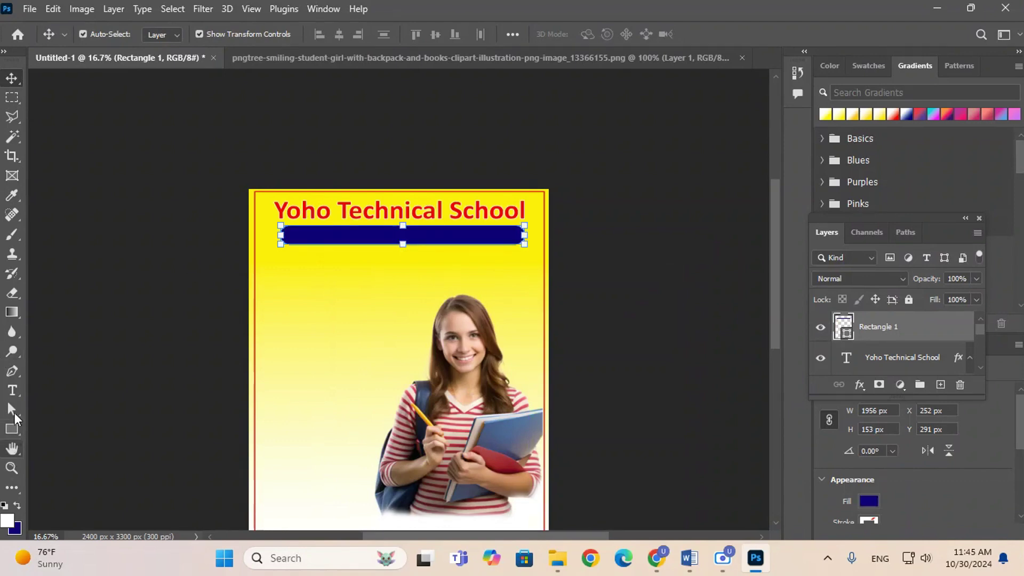
- Copy the line "(Tuition III- XII) , (Computer Skill Test Officer, Nasu)" from the Word document into a new text layer in the Photoshop poster
{"action": "left_click", "coordinate": [11, 390]}
{"action": "left_click", "coordinate": [307, 304]}
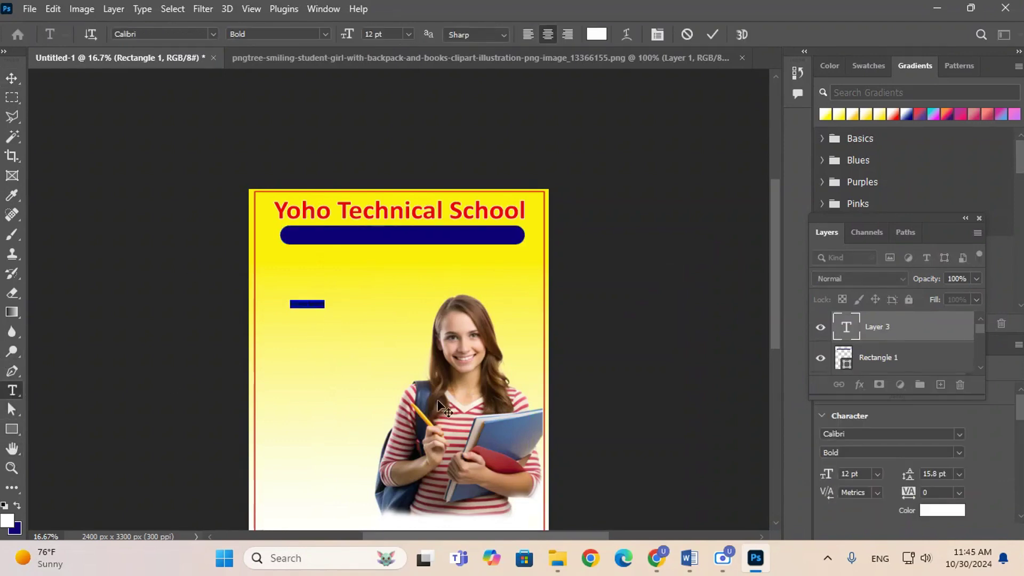
{"action": "left_click", "coordinate": [689, 558]}
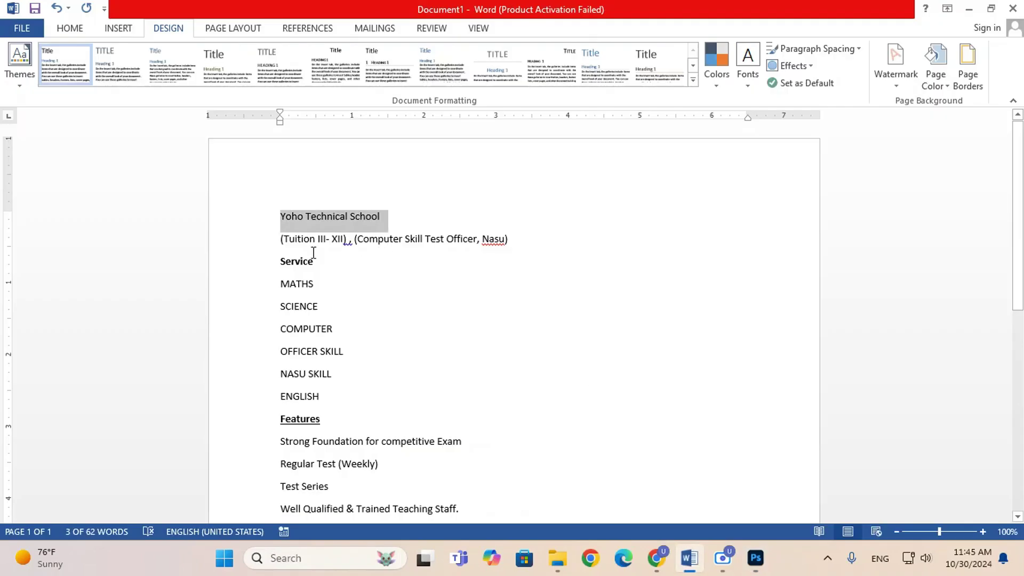
{"action": "left_click_drag", "start_coordinate": [280, 239], "coordinate": [512, 242]}
{"action": "key", "text": "ctrl+c"}
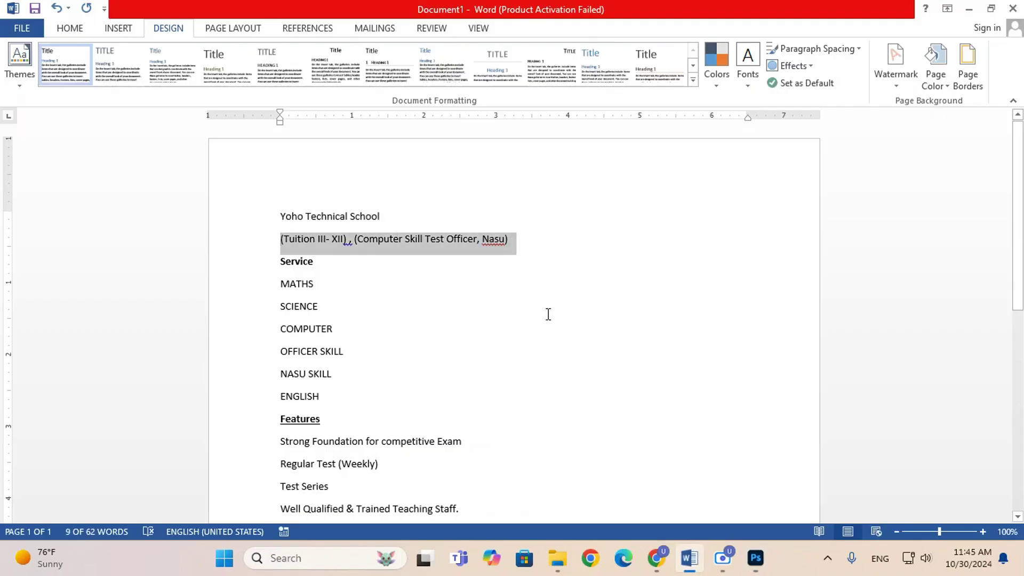
{"action": "left_click", "coordinate": [754, 558]}
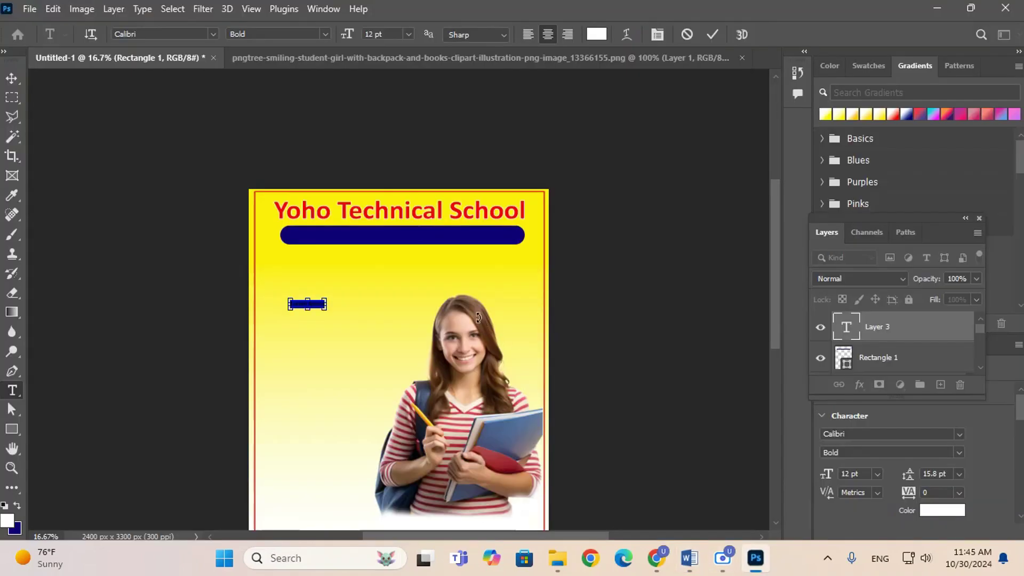
{"action": "key", "text": "ctrl+v"}
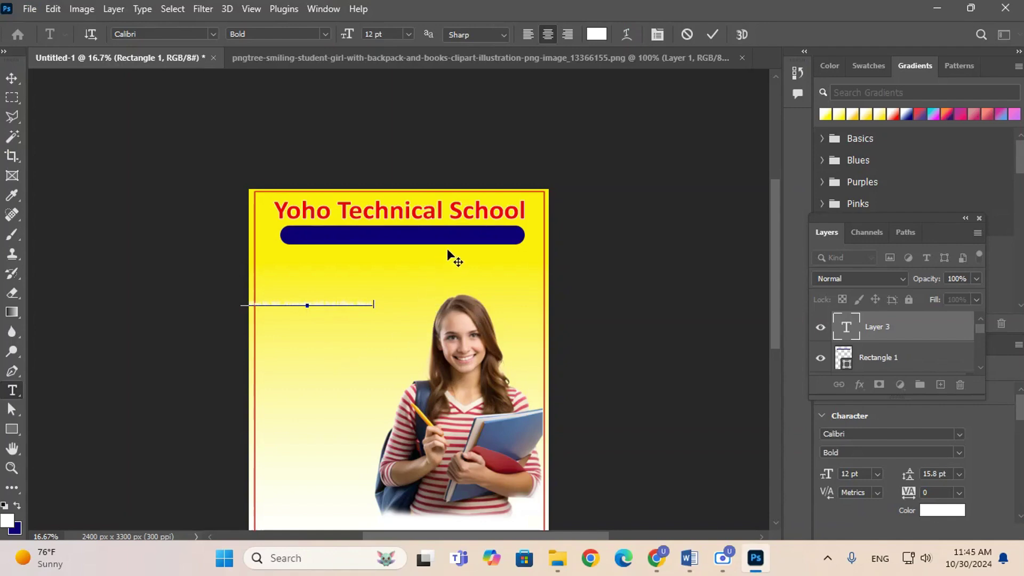
- Move the tuition text onto the dark blue bar and scale it to about 28.22 pt so it nearly fills the bar
{"action": "left_click_drag", "start_coordinate": [447, 249], "coordinate": [357, 335]}
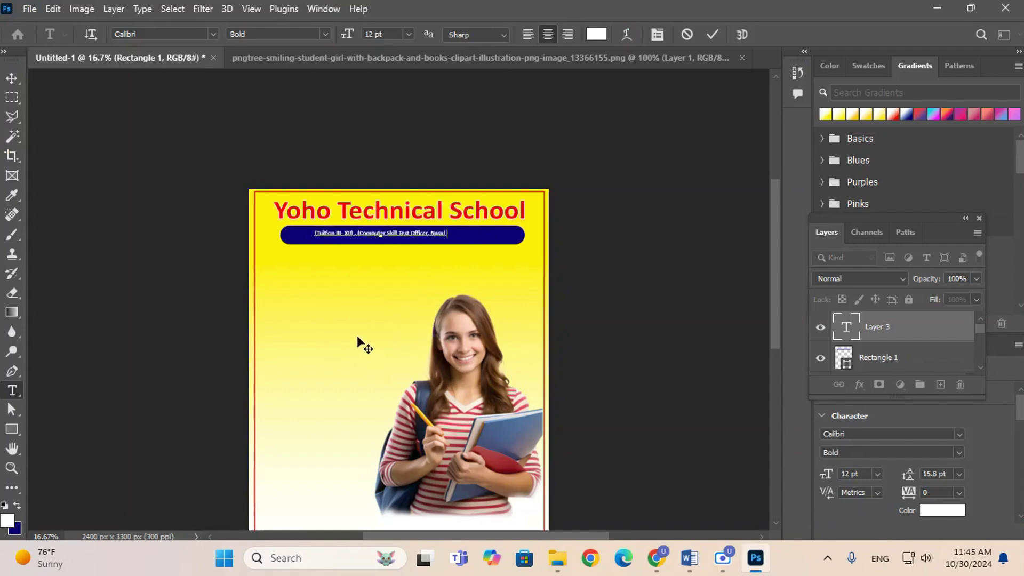
{"action": "left_click", "coordinate": [8, 78]}
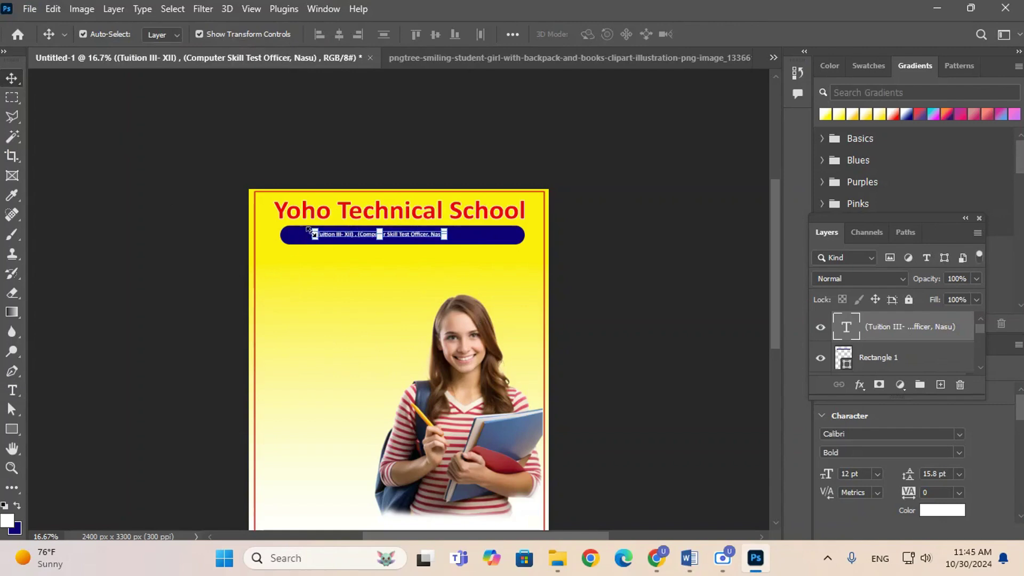
{"action": "mouse_move", "coordinate": [309, 231]}
{"action": "left_mouse_down"}
{"action": "mouse_move", "coordinate": [299, 202]}
{"action": "mouse_move", "coordinate": [290, 224]}
{"action": "left_mouse_up"}
{"action": "left_click_drag", "start_coordinate": [446, 238], "coordinate": [524, 236]}
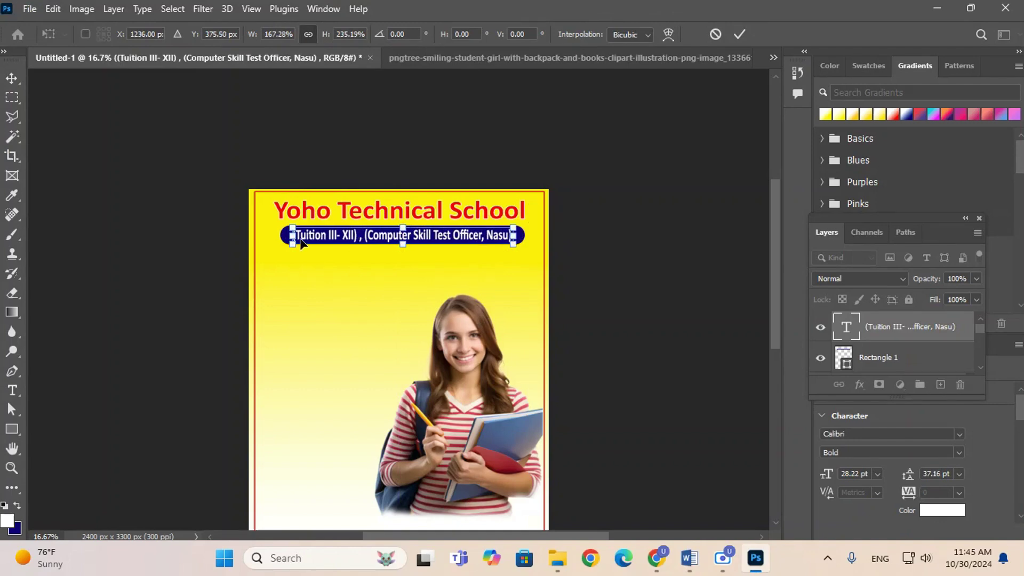
{"action": "left_click_drag", "start_coordinate": [293, 236], "coordinate": [286, 236]}
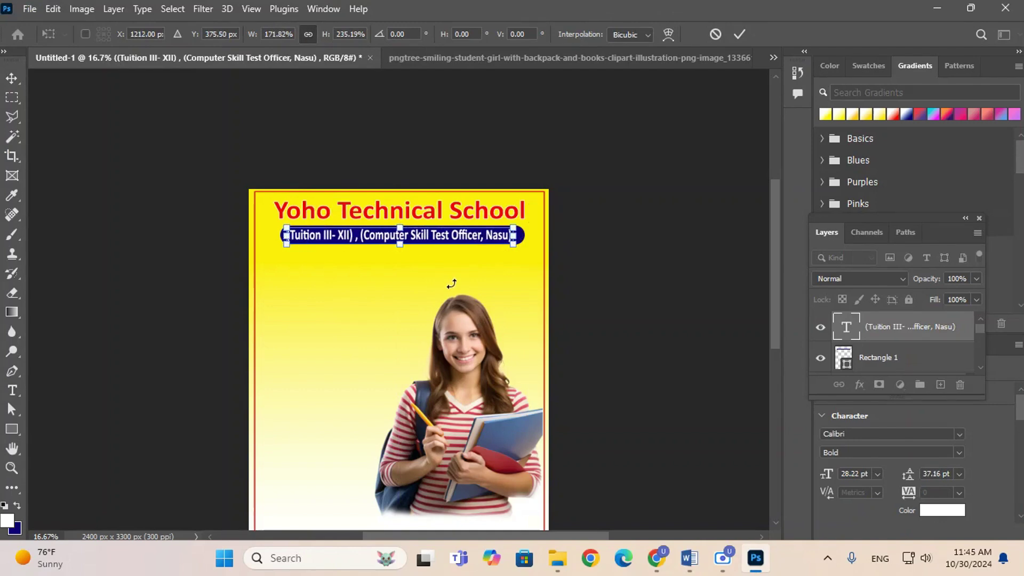
{"action": "key", "text": "Return"}
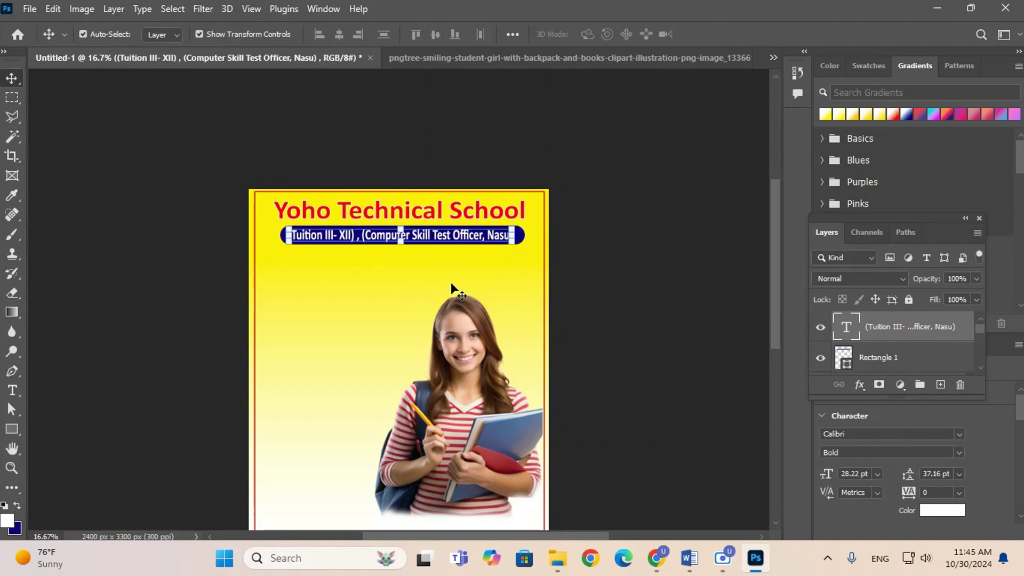
{"action": "left_click", "coordinate": [450, 282]}
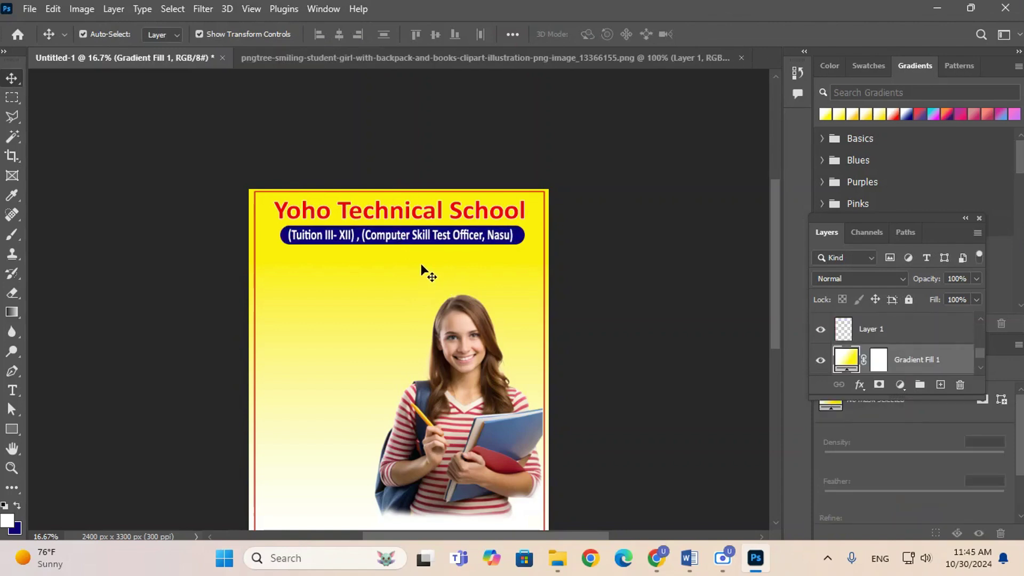
- Shift the tuition text slightly right within the blue bar and the Yoho Technical School title slightly up
{"action": "left_click", "coordinate": [449, 238]}
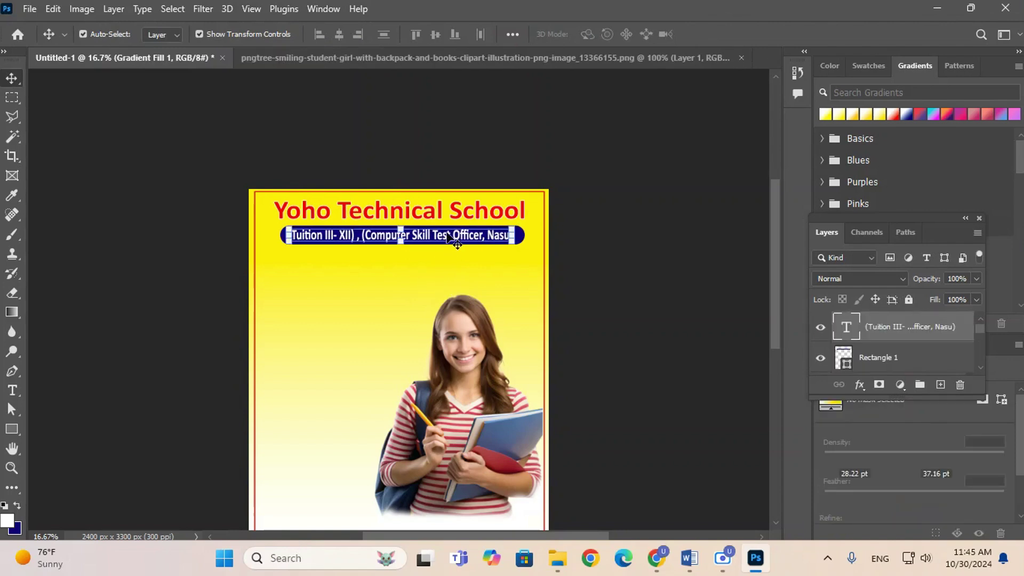
{"action": "left_click", "coordinate": [460, 273]}
{"action": "left_click", "coordinate": [592, 284]}
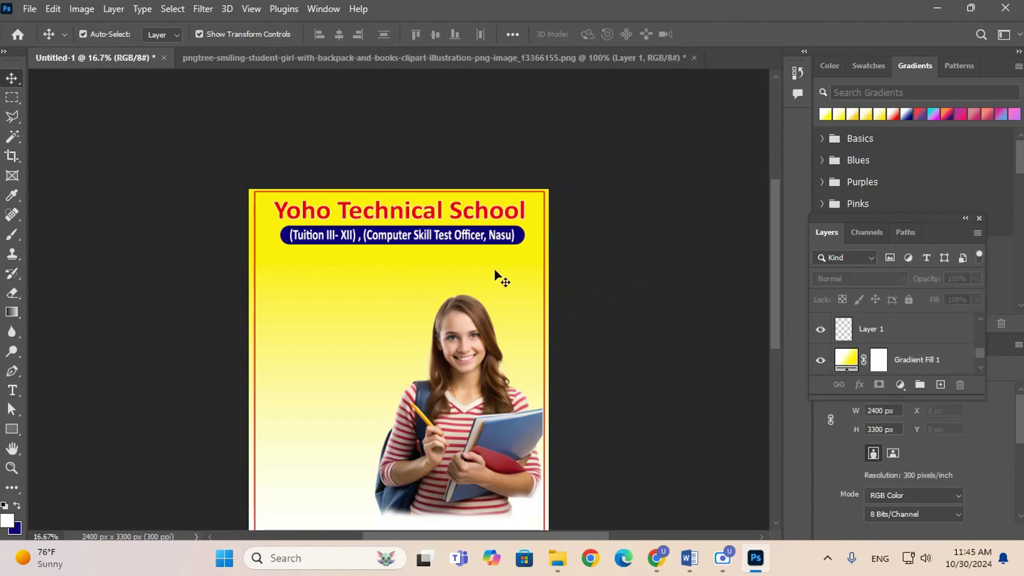
{"action": "left_click", "coordinate": [448, 213]}
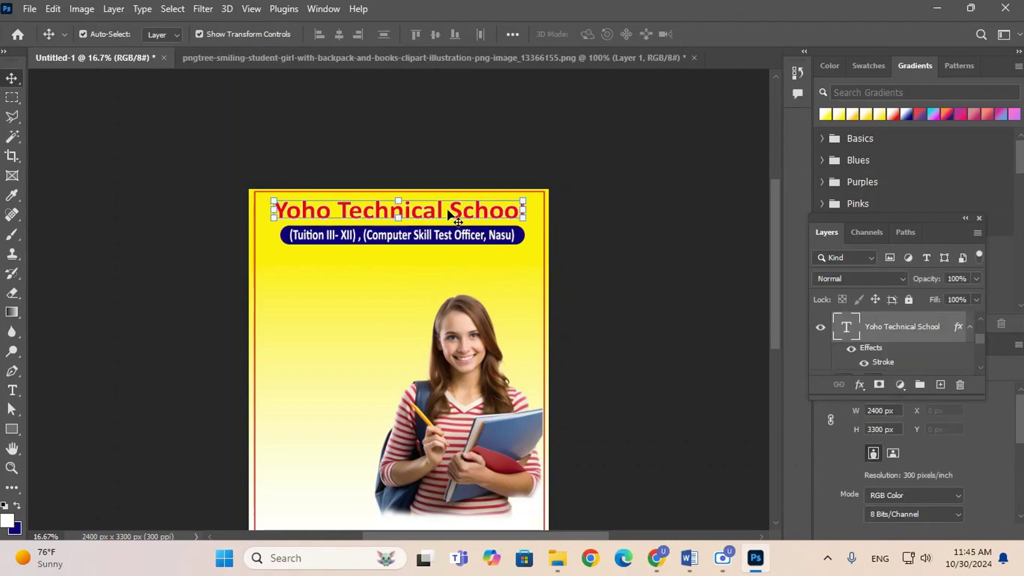
{"action": "left_click", "coordinate": [631, 273]}
- Draw a white rectangle without stroke, about 1048 by 297 px, below the left part of the blue bar
{"action": "left_click", "coordinate": [459, 406]}
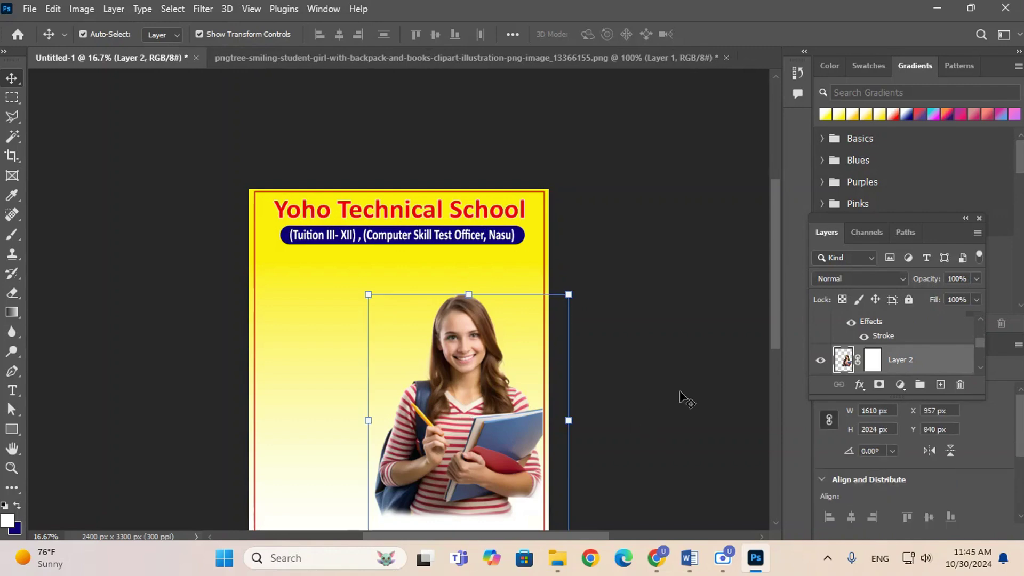
{"action": "scroll", "coordinate": [640, 416], "scroll_direction": "down", "scroll_amount": 2}
{"action": "key", "text": "ctrl+minus"}
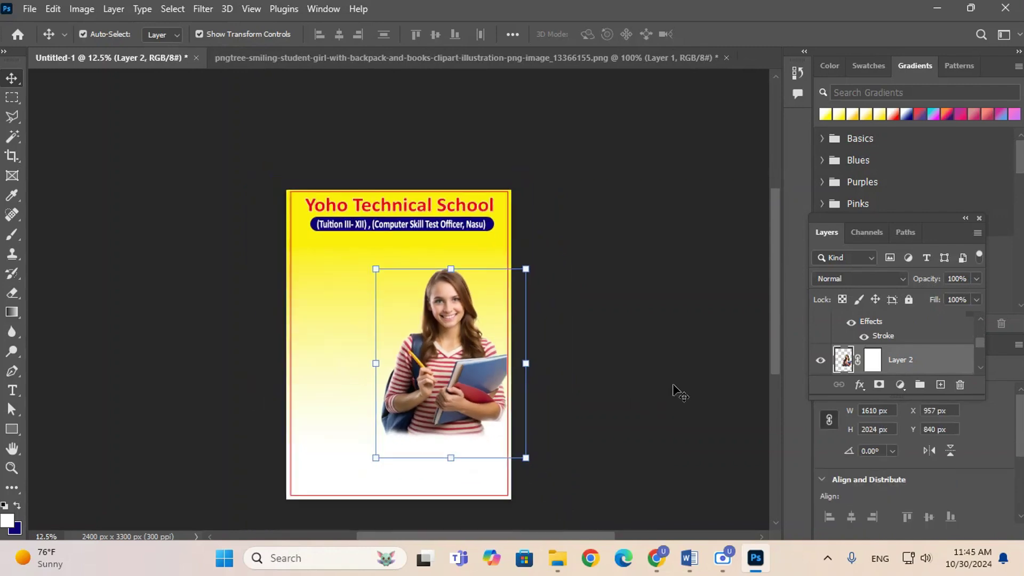
{"action": "left_click", "coordinate": [583, 315]}
{"action": "left_click", "coordinate": [426, 375]}
{"action": "left_click", "coordinate": [544, 314]}
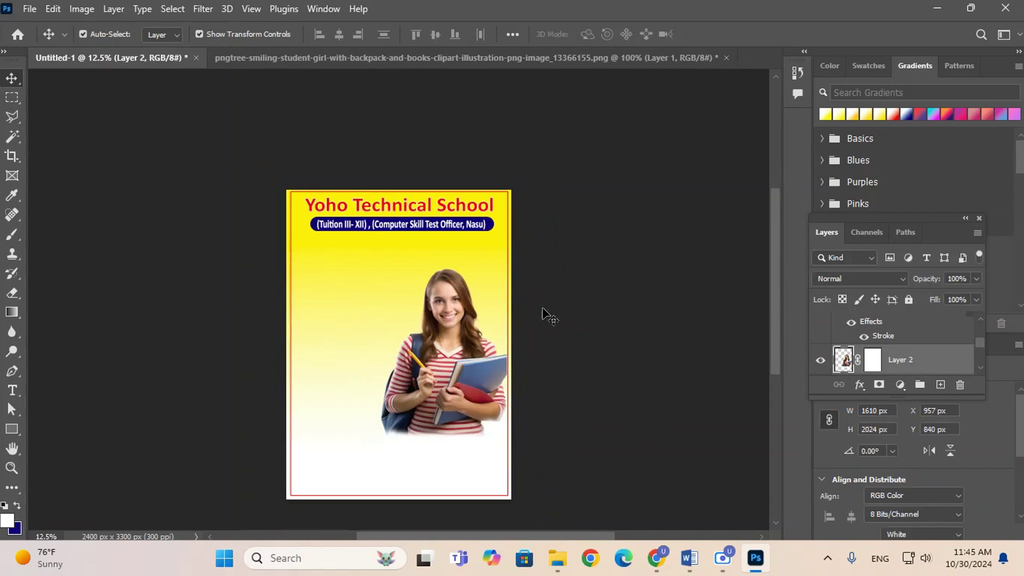
{"action": "left_click", "coordinate": [10, 430]}
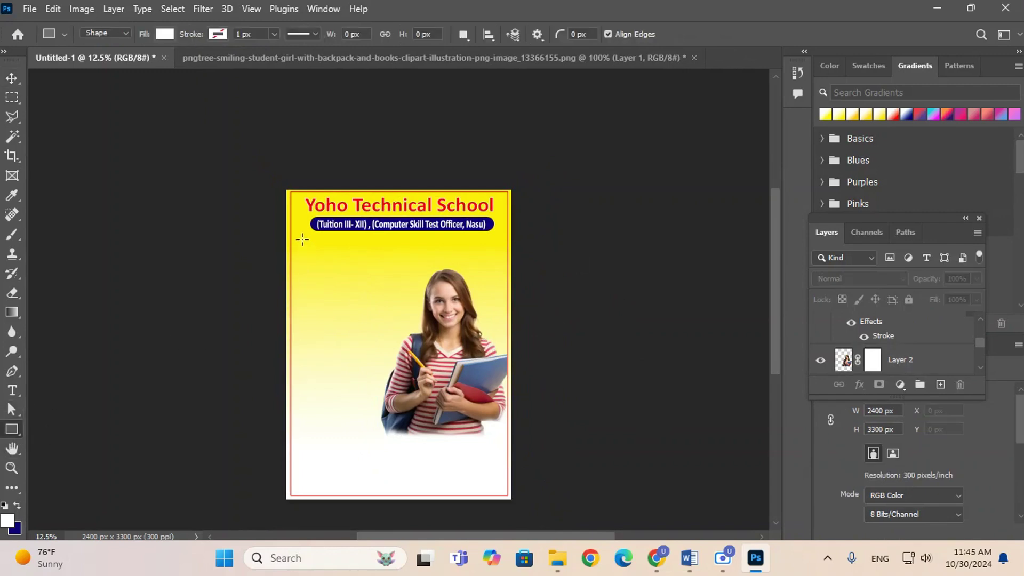
{"action": "mouse_move", "coordinate": [301, 245]}
{"action": "left_mouse_down"}
{"action": "mouse_move", "coordinate": [338, 273]}
{"action": "mouse_move", "coordinate": [397, 271]}
{"action": "left_mouse_up"}
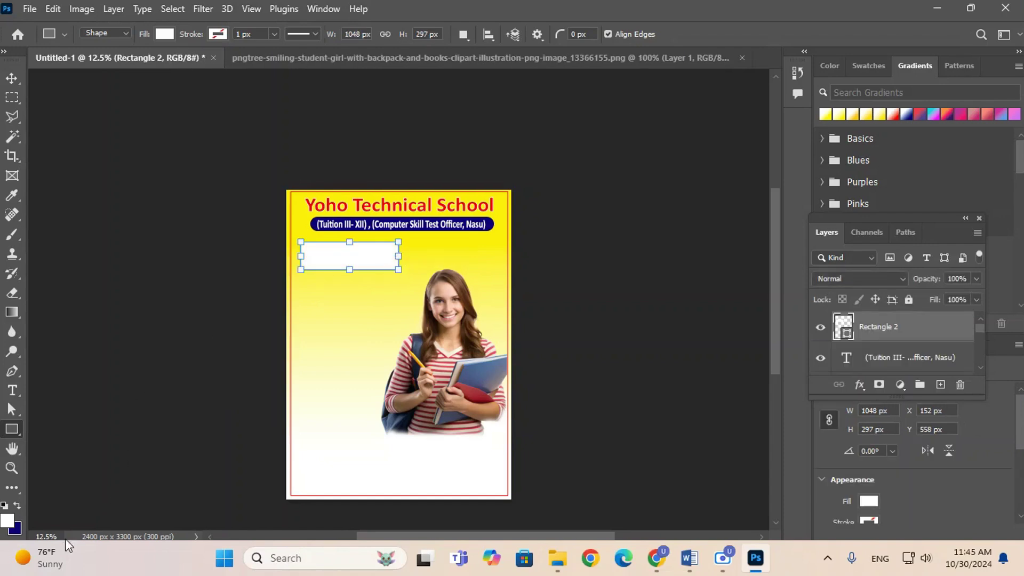
- Set the background color to dark red 860000 and fill the new rectangle with it
{"action": "left_click", "coordinate": [18, 530]}
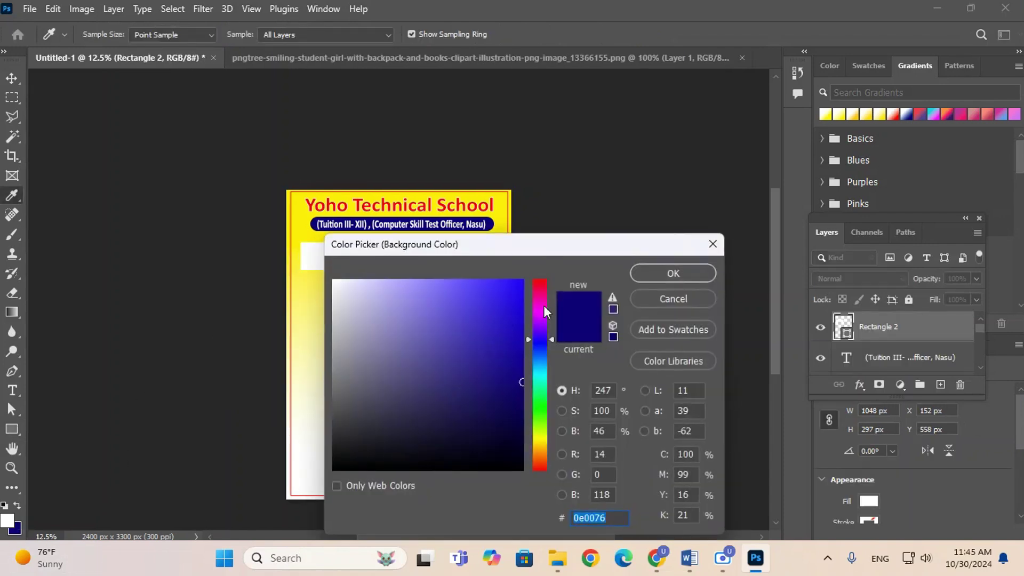
{"action": "left_click_drag", "start_coordinate": [543, 305], "coordinate": [538, 258]}
{"action": "left_click_drag", "start_coordinate": [525, 341], "coordinate": [532, 372]}
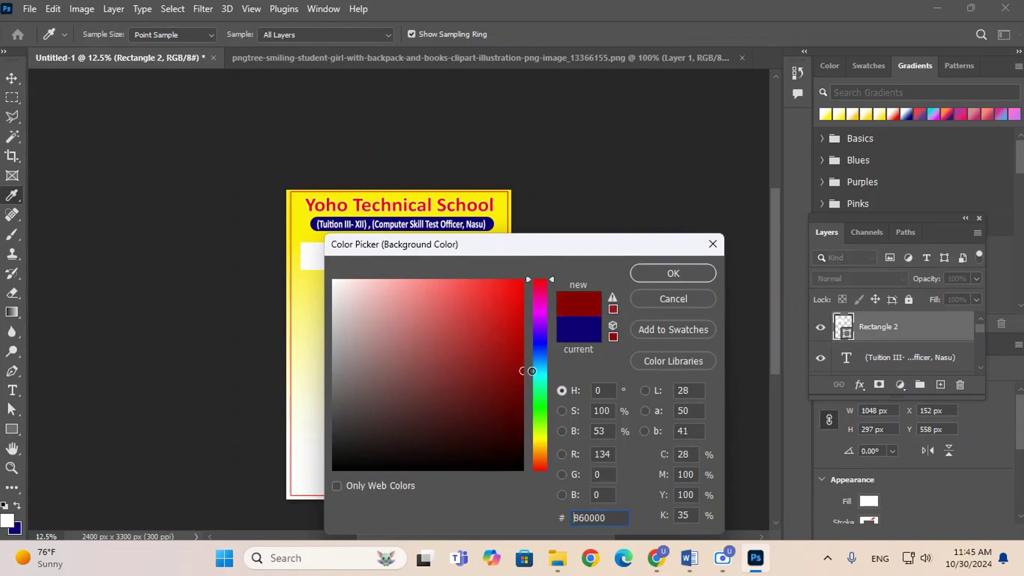
{"action": "left_click", "coordinate": [659, 275]}
{"action": "key", "text": "ctrl+BackSpace"}
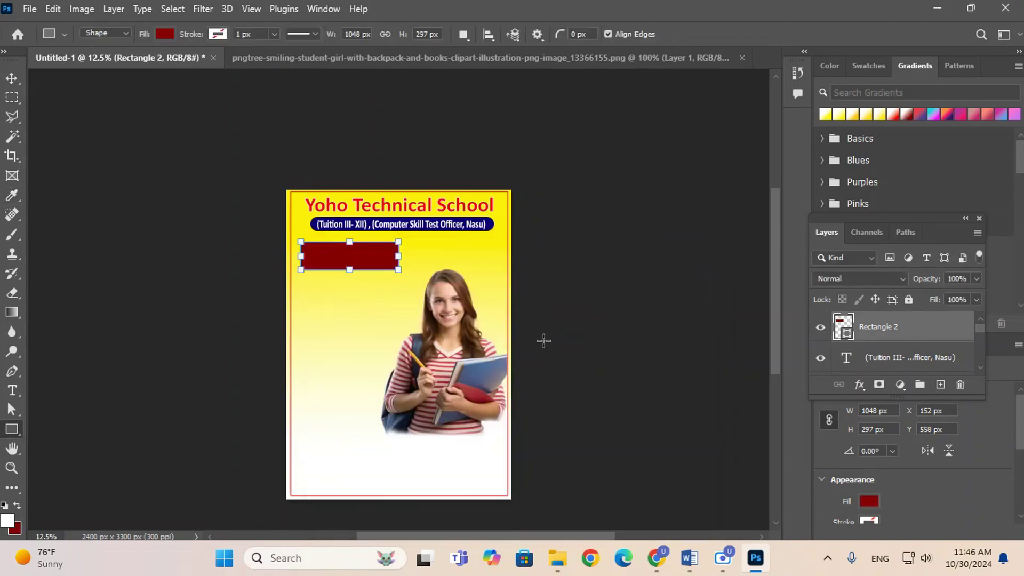
- Pull the dark red rectangle's upper right corner outward as a regular path and skew its left side to form a slanted parallelogram
{"action": "left_click_drag", "start_coordinate": [400, 246], "coordinate": [412, 244]}
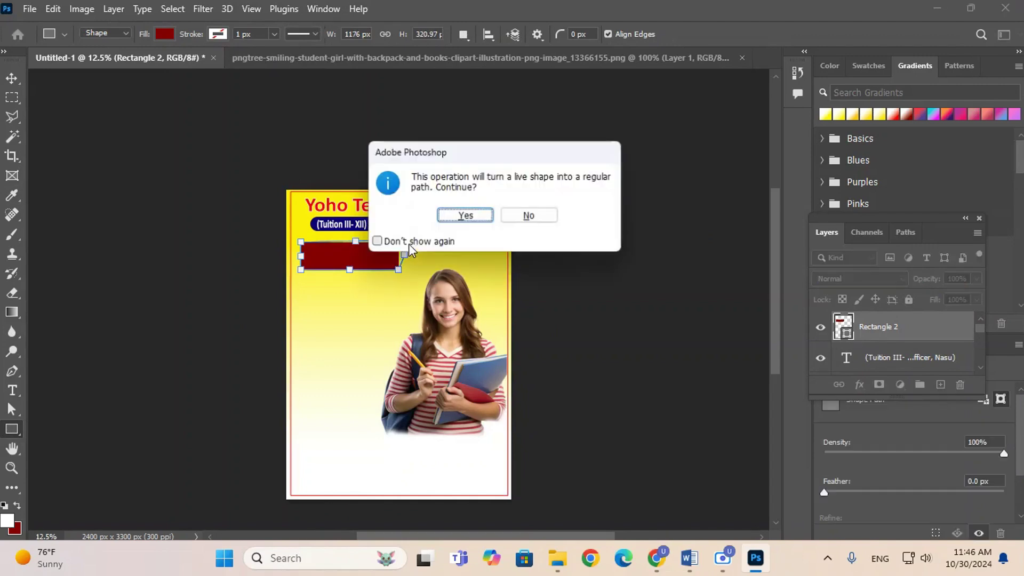
{"action": "left_click", "coordinate": [464, 216]}
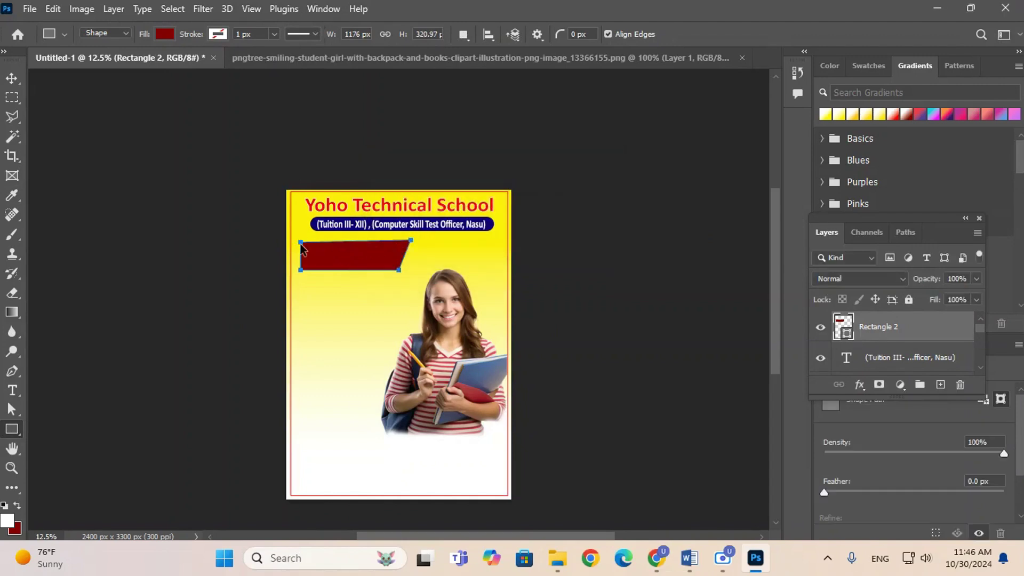
{"action": "left_click_drag", "start_coordinate": [302, 247], "coordinate": [303, 244]}
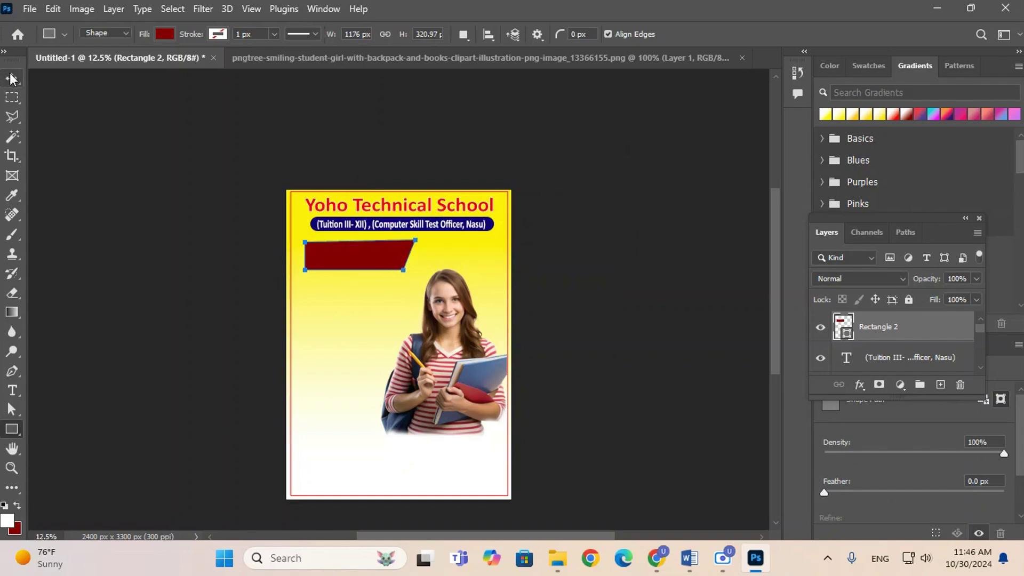
{"action": "key", "text": "v"}
{"action": "left_click_drag", "start_coordinate": [305, 240], "coordinate": [318, 241]}
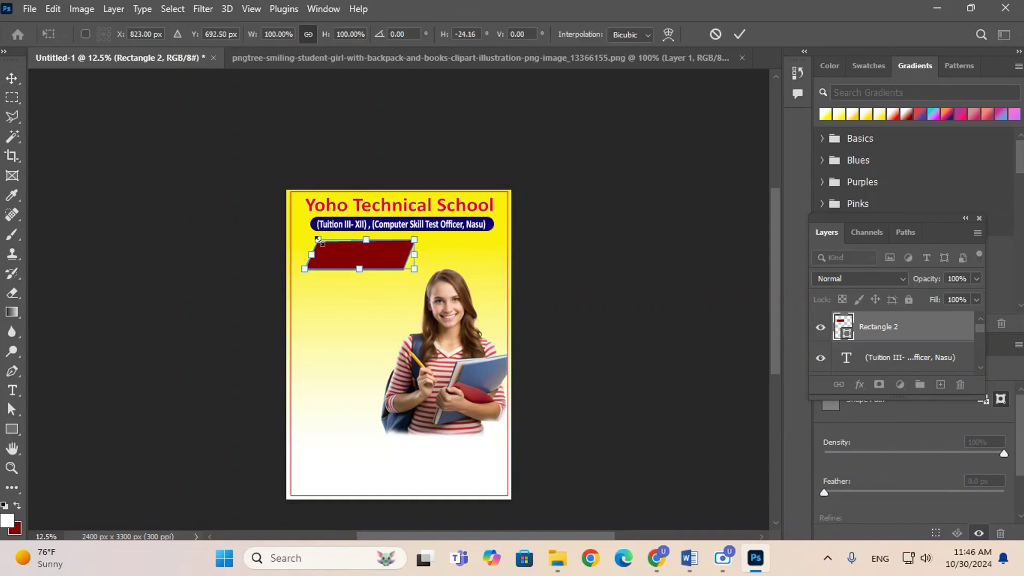
{"action": "key", "text": "Return"}
{"action": "left_click", "coordinate": [590, 251]}
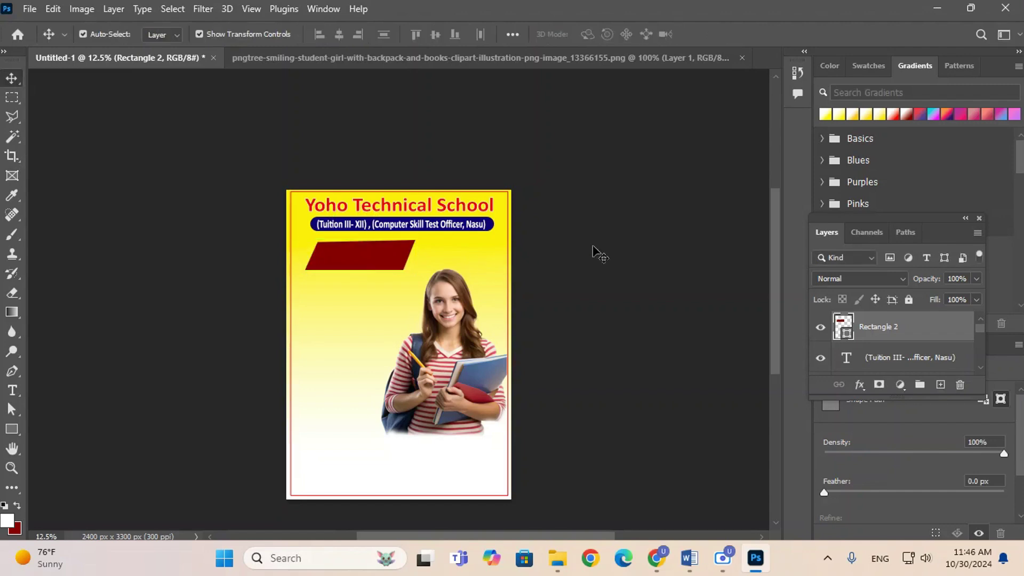
- Reposition the dark red parallelogram slightly left, close to the poster's left border below the blue bar
{"action": "left_click", "coordinate": [373, 261]}
{"action": "left_click_drag", "start_coordinate": [373, 262], "coordinate": [375, 261]}
{"action": "key", "text": "shift+Right"}
{"action": "key", "text": "shift+Right"}
{"action": "key", "text": "shift+Right"}
{"action": "key", "text": "shift+Right"}
{"action": "key", "text": "shift+Right"}
{"action": "key", "text": "shift+Right"}
{"action": "key", "text": "shift+Right"}
{"action": "key", "text": "shift+Right"}
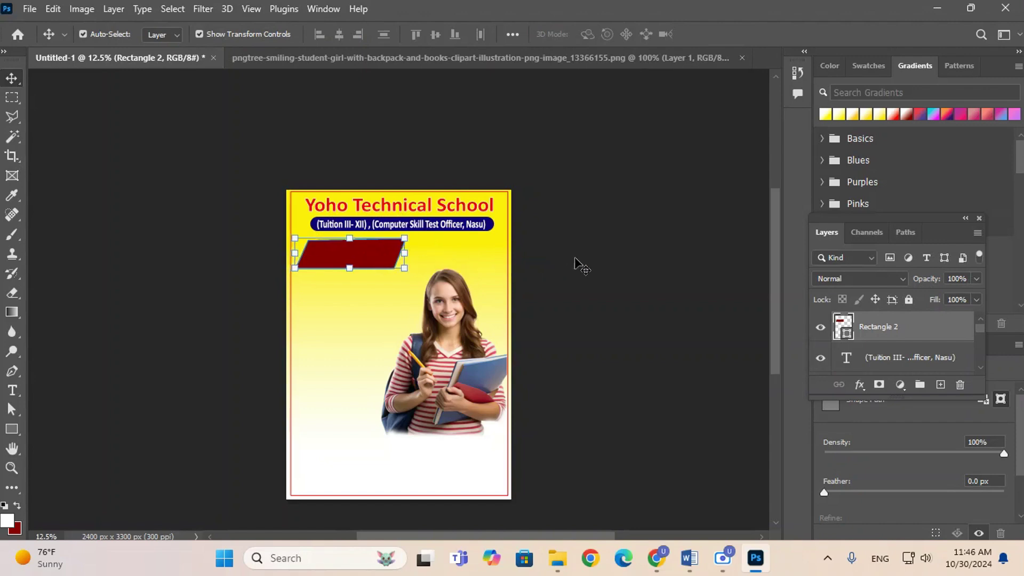
{"action": "left_click", "coordinate": [583, 265]}
- Duplicate the dark red parallelogram twice and place the copies one below the other beneath the original
{"action": "left_click", "coordinate": [376, 254]}
{"action": "left_click_drag", "start_coordinate": [385, 254], "coordinate": [398, 340]}
{"action": "left_click", "coordinate": [575, 300]}
{"action": "left_click", "coordinate": [576, 303]}
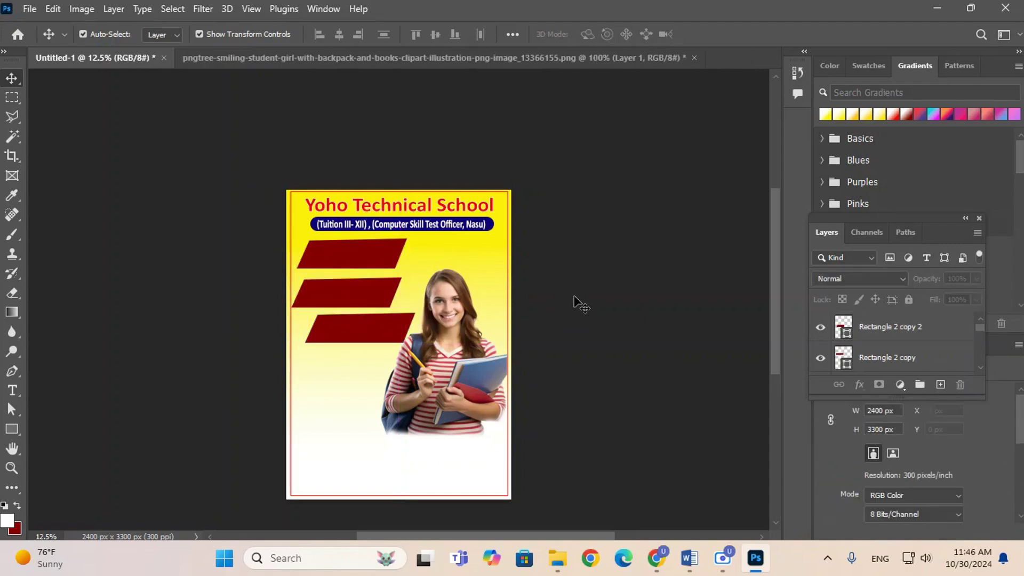
- Scale the student photo down to about 1418 by 1768 px, keeping it at the poster's lower right
{"action": "left_click", "coordinate": [445, 385]}
{"action": "left_click_drag", "start_coordinate": [377, 271], "coordinate": [392, 294]}
{"action": "left_click_drag", "start_coordinate": [527, 376], "coordinate": [525, 377]}
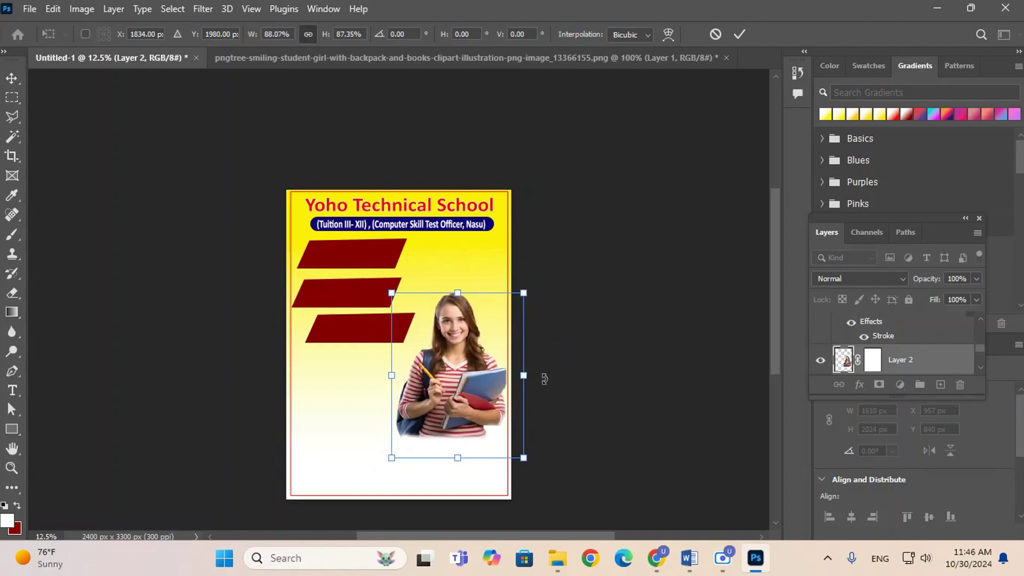
{"action": "key", "text": "Right"}
{"action": "key", "text": "Right"}
{"action": "key", "text": "Return"}
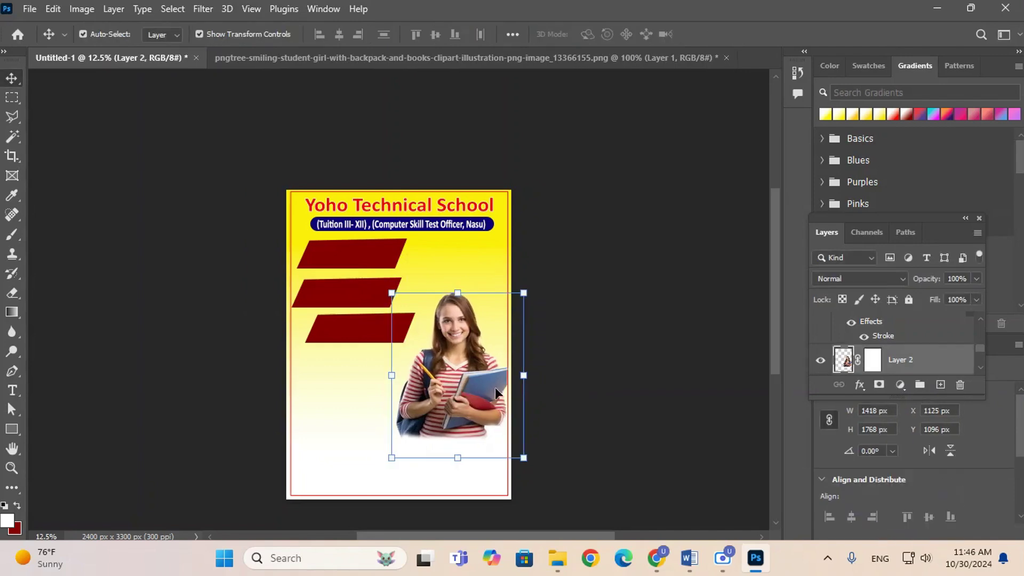
{"action": "left_click", "coordinate": [601, 377]}
- Shift the lowest parallelogram slightly right, and place a copy of the top one to its right, narrowed to about 91% width
{"action": "left_click_drag", "start_coordinate": [380, 337], "coordinate": [387, 336]}
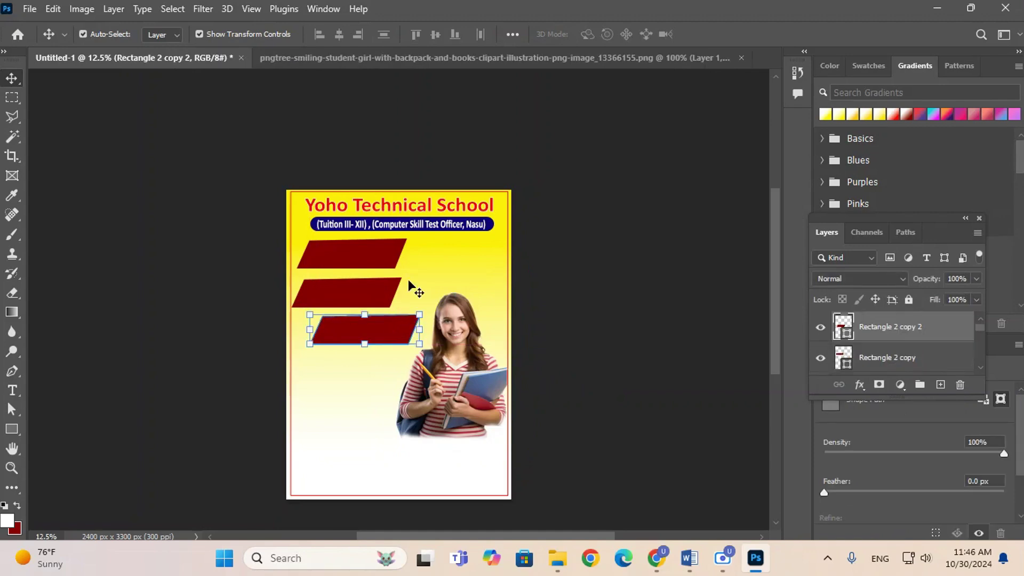
{"action": "left_click", "coordinate": [394, 261]}
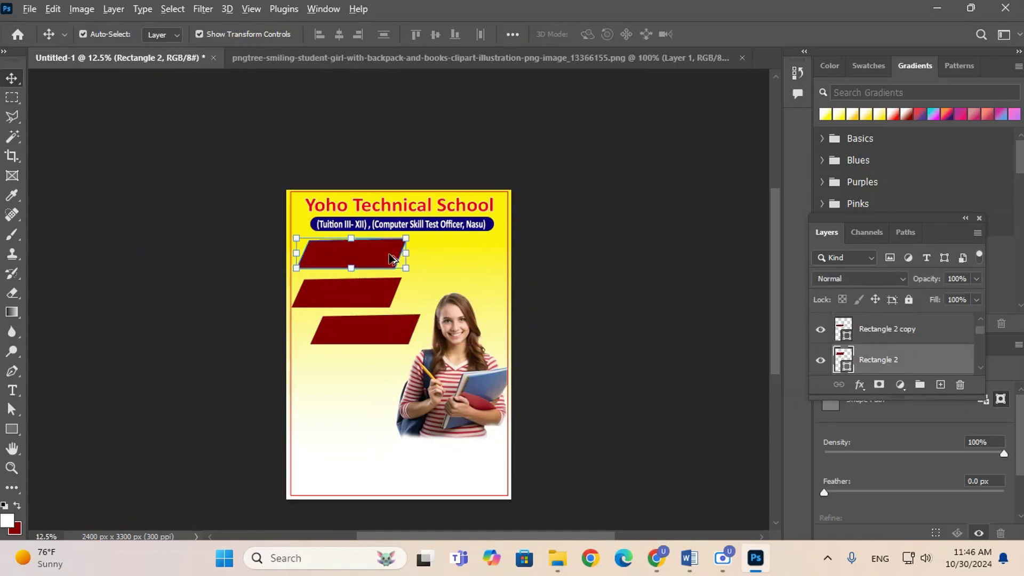
{"action": "left_click_drag", "start_coordinate": [393, 260], "coordinate": [481, 263]}
{"action": "key", "text": "ctrl+t"}
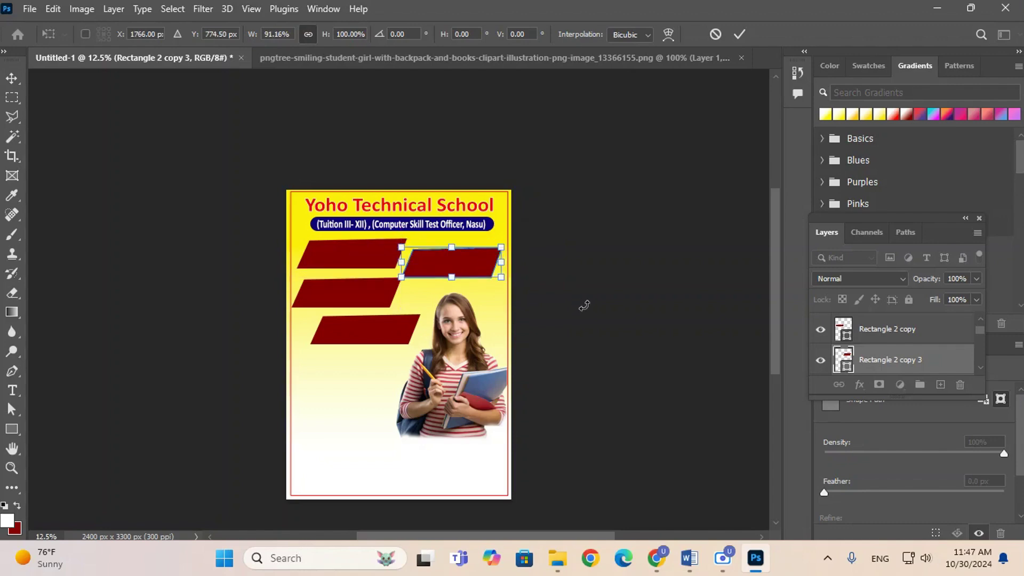
{"action": "key", "text": "Return"}
{"action": "left_click", "coordinate": [585, 311]}
- Nudge the lowest dark red parallelogram down slightly to widen the gap below the middle one
{"action": "left_click", "coordinate": [362, 340]}
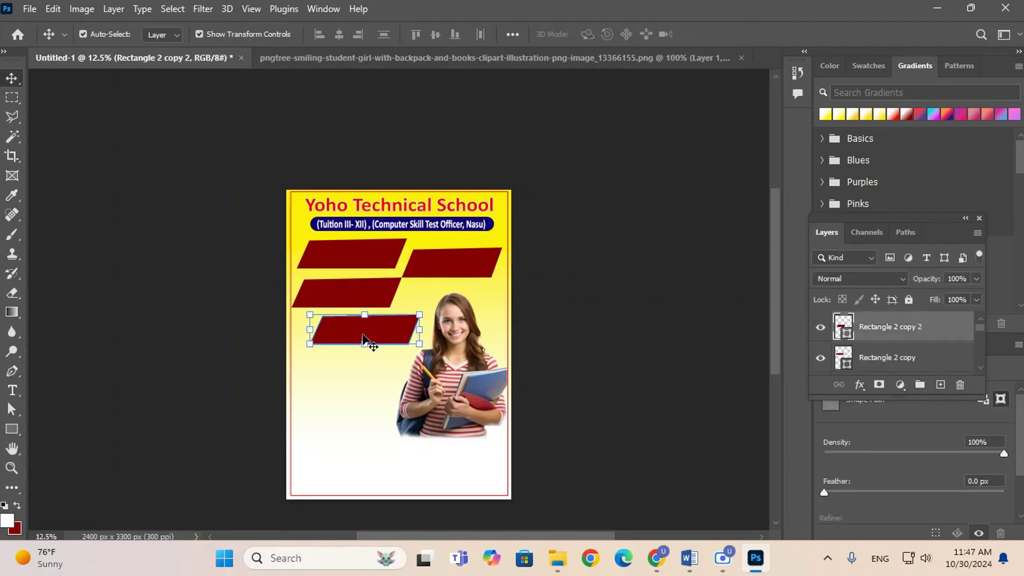
{"action": "key", "text": "shift+Down"}
{"action": "key", "text": "shift+Down"}
{"action": "key", "text": "shift+Down"}
{"action": "key", "text": "shift+Down"}
{"action": "key", "text": "shift+Down"}
{"action": "key", "text": "shift+Down"}
{"action": "key", "text": "shift+Down"}
{"action": "key", "text": "shift+Down"}
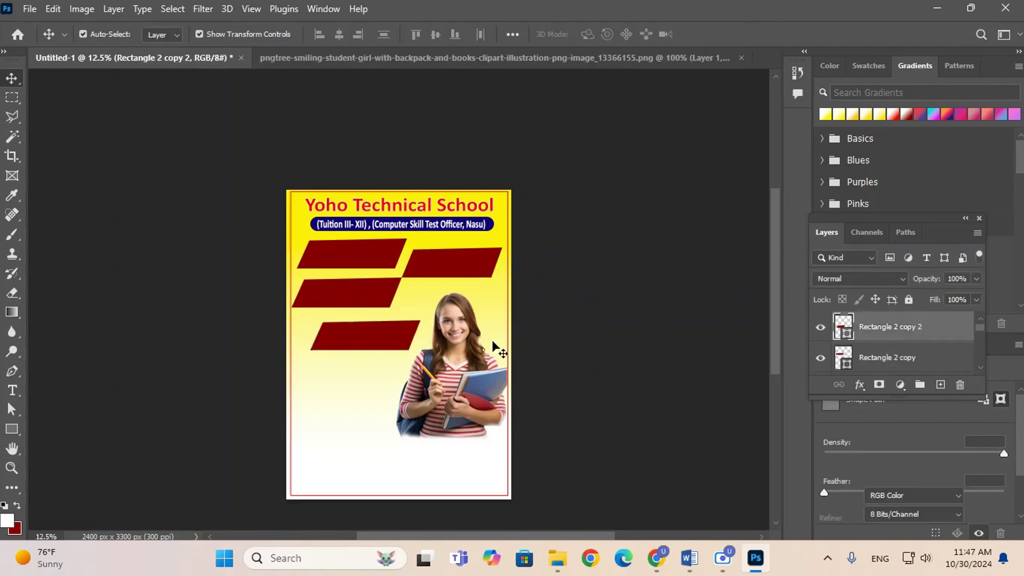
- Nudge the middle dark red parallelogram down a little, away from the top row of boxes
{"action": "left_click", "coordinate": [351, 299]}
{"action": "key", "text": "shift+Down"}
{"action": "key", "text": "shift+Down"}
{"action": "key", "text": "shift+Down"}
{"action": "key", "text": "shift+Down"}
{"action": "key", "text": "shift+Down"}
{"action": "key", "text": "shift+Down"}
{"action": "key", "text": "shift+Down"}
{"action": "key", "text": "shift+Down"}
{"action": "left_click", "coordinate": [567, 326]}
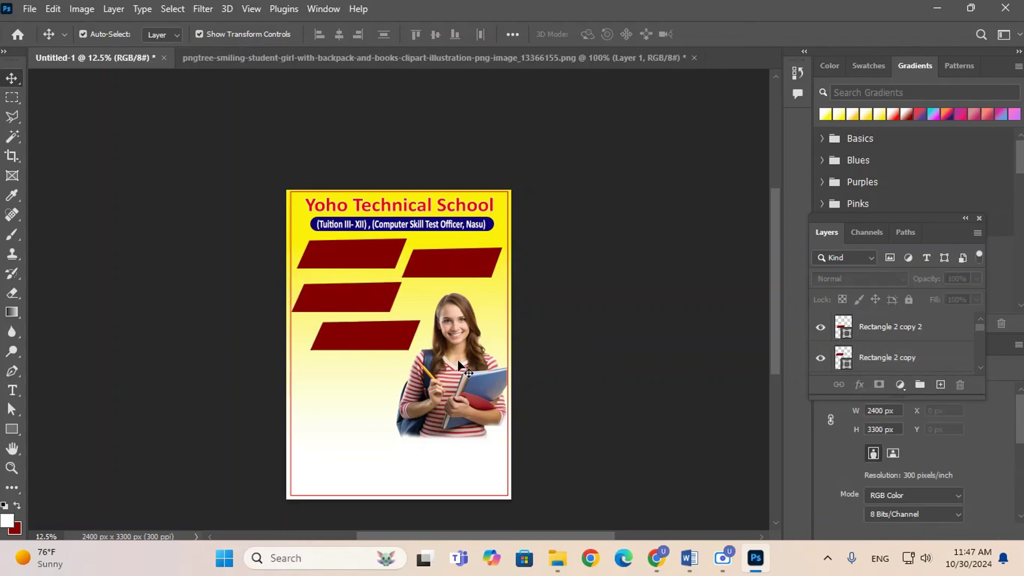
{"action": "left_click", "coordinate": [368, 302]}
{"action": "left_click", "coordinate": [552, 315]}
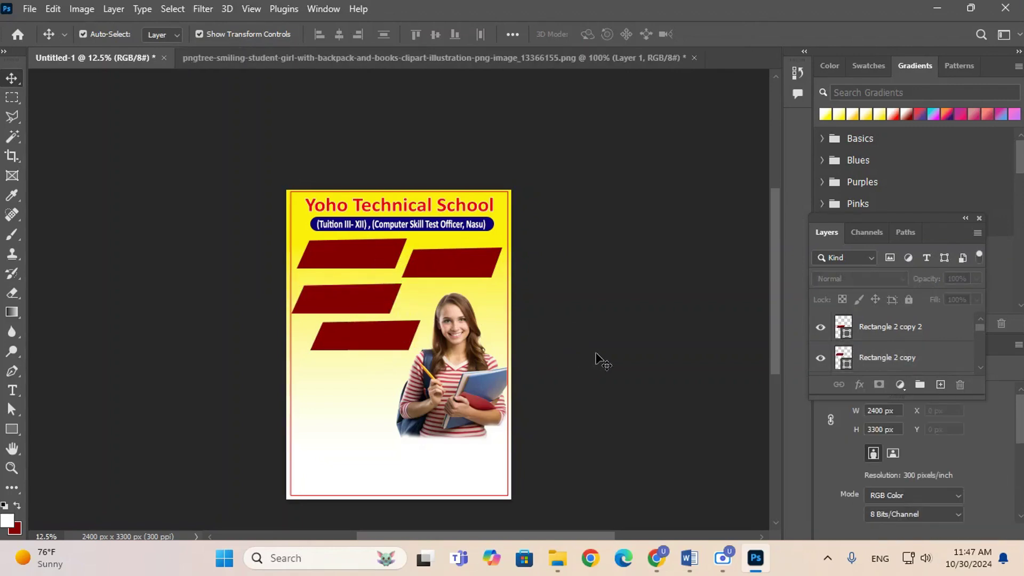
- Shift the lowest and the middle dark red parallelograms slightly further down to even out their spacing
{"action": "left_click", "coordinate": [356, 344]}
{"action": "key", "text": "shift+Down"}
{"action": "key", "text": "shift+Down"}
{"action": "key", "text": "shift+Down"}
{"action": "key", "text": "shift+Down"}
{"action": "key", "text": "shift+Down"}
{"action": "key", "text": "shift+Down"}
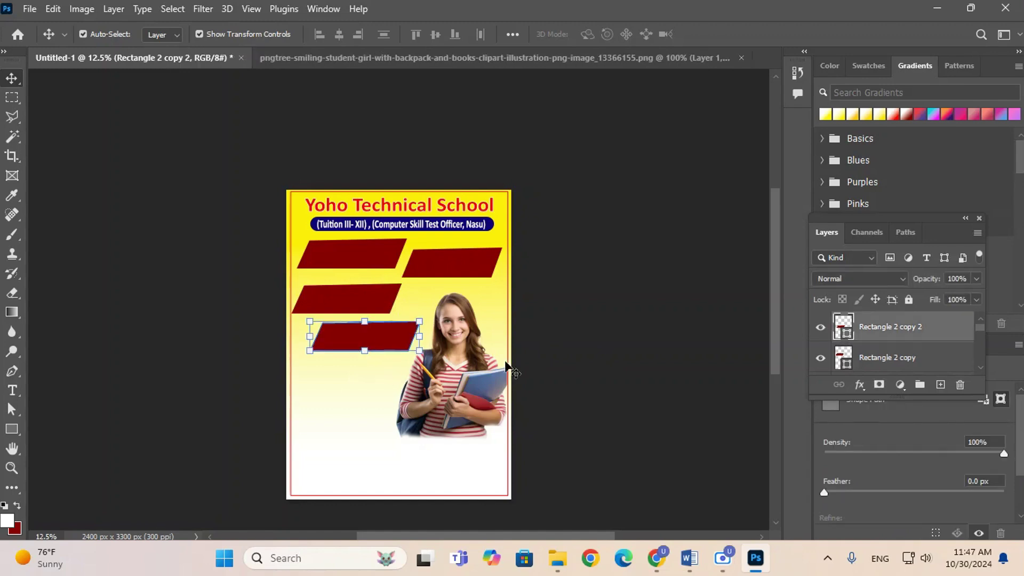
{"action": "left_click", "coordinate": [540, 356]}
{"action": "left_click", "coordinate": [354, 299]}
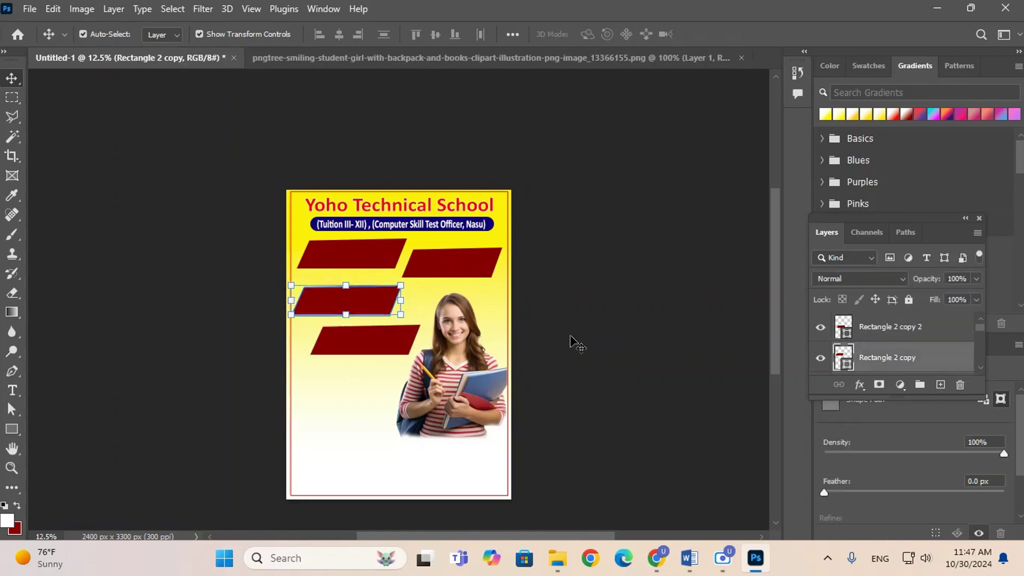
{"action": "left_click", "coordinate": [571, 343]}
- Nudge the upper-left parallelogram down so it sits nearly level with the box on its right
{"action": "left_click", "coordinate": [366, 263]}
{"action": "key", "text": "shift+Down"}
{"action": "key", "text": "shift+Down"}
{"action": "key", "text": "shift+Down"}
{"action": "key", "text": "shift+Down"}
{"action": "key", "text": "shift+Down"}
{"action": "key", "text": "shift+Down"}
{"action": "key", "text": "shift+Down"}
{"action": "key", "text": "shift+Down"}
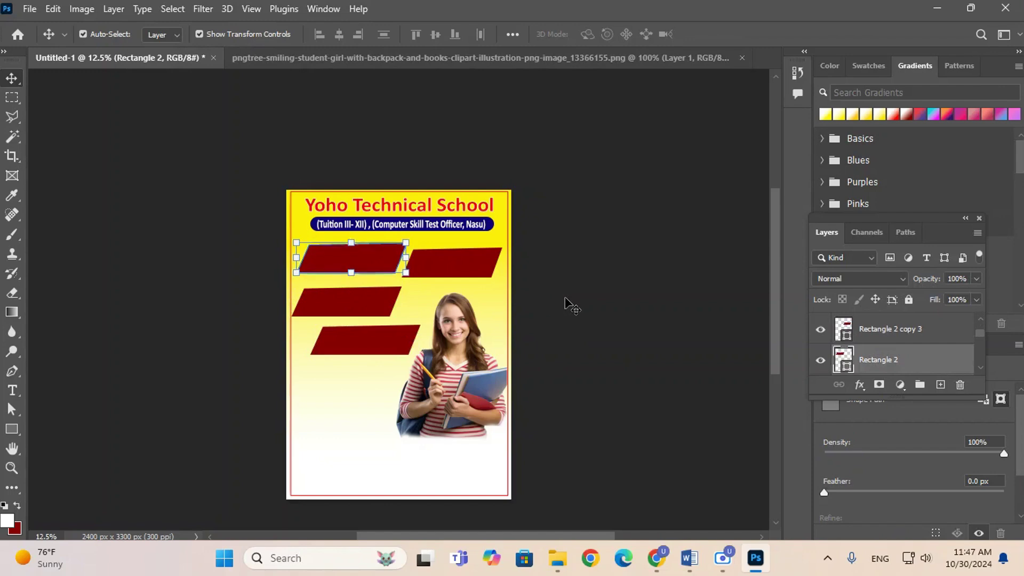
{"action": "left_click", "coordinate": [570, 304]}
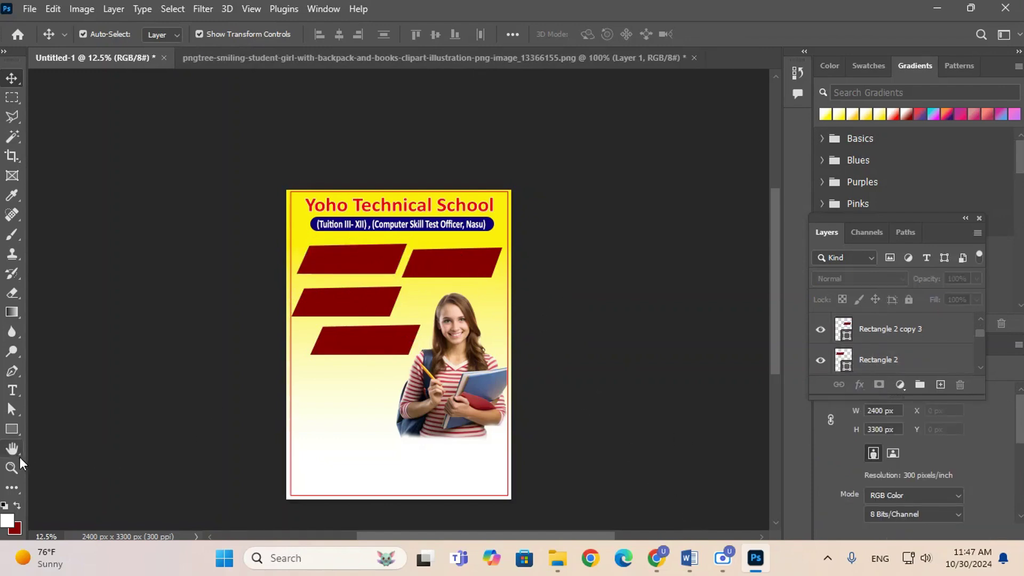
- Add a white text layer reading MATHS below the parallelograms, with the word copied from the Word document's service list
{"action": "left_click", "coordinate": [12, 392]}
{"action": "left_click", "coordinate": [320, 373]}
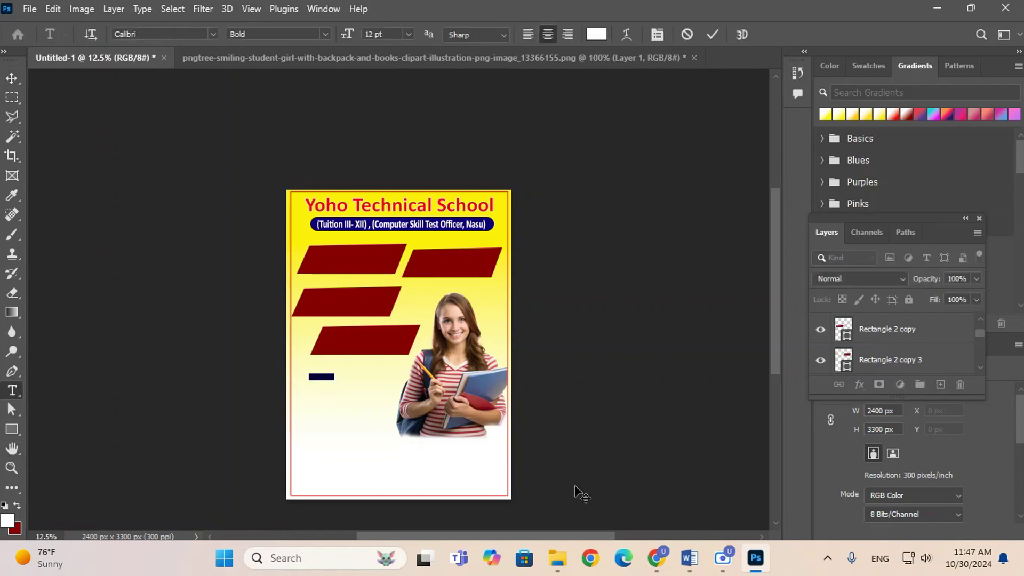
{"action": "left_click", "coordinate": [691, 556]}
{"action": "left_click_drag", "start_coordinate": [315, 287], "coordinate": [267, 289]}
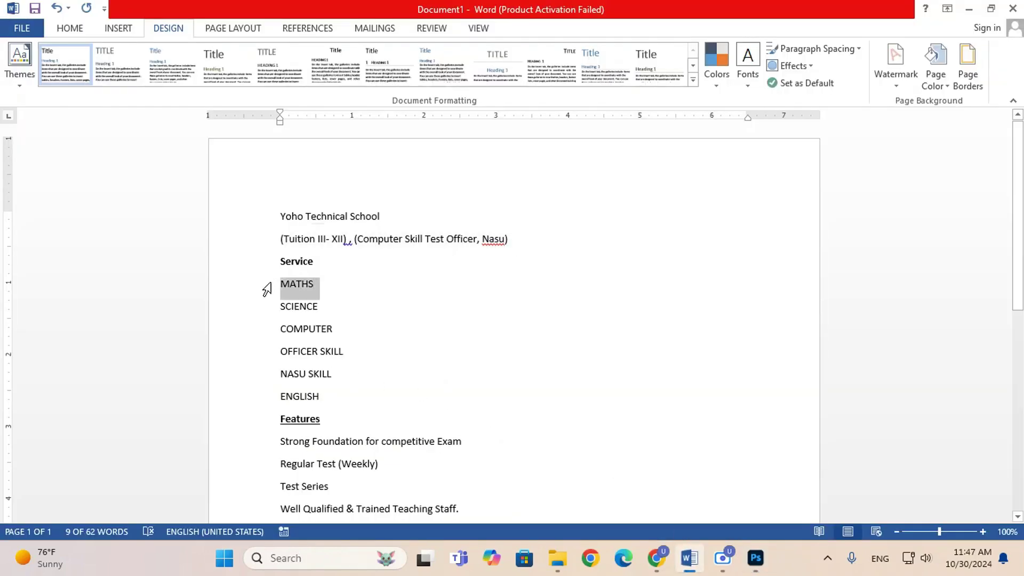
{"action": "left_click", "coordinate": [756, 558]}
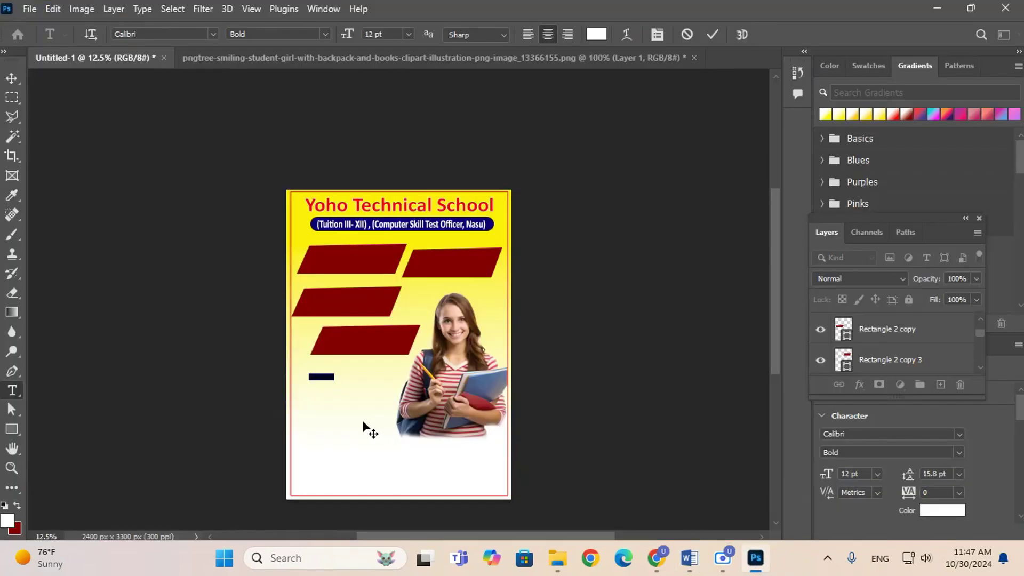
{"action": "left_click", "coordinate": [12, 79]}
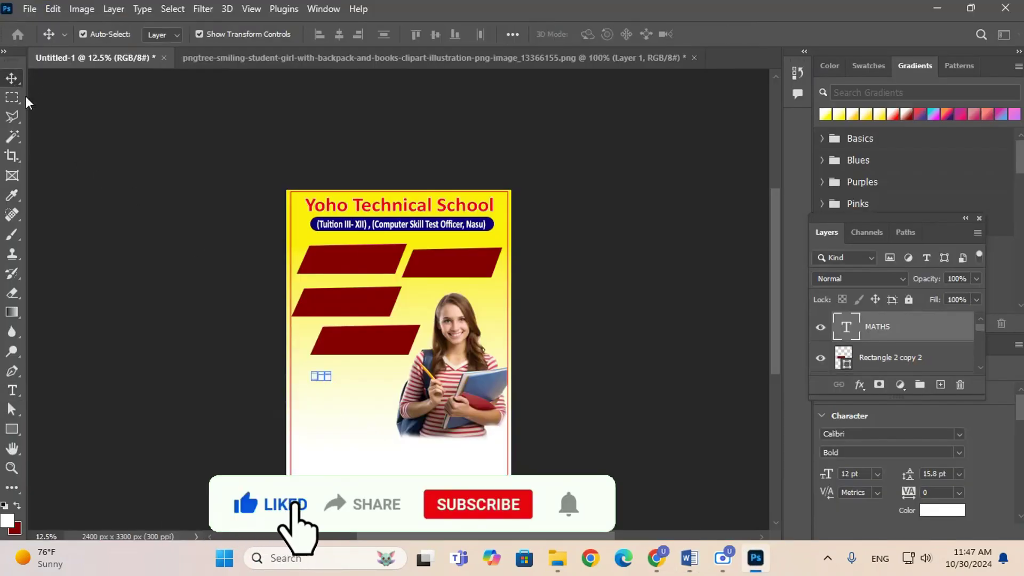
- Place the MATHS text centered on the upper-left parallelogram, scaled to about 495% width and 400% height
{"action": "left_click_drag", "start_coordinate": [325, 379], "coordinate": [370, 258]}
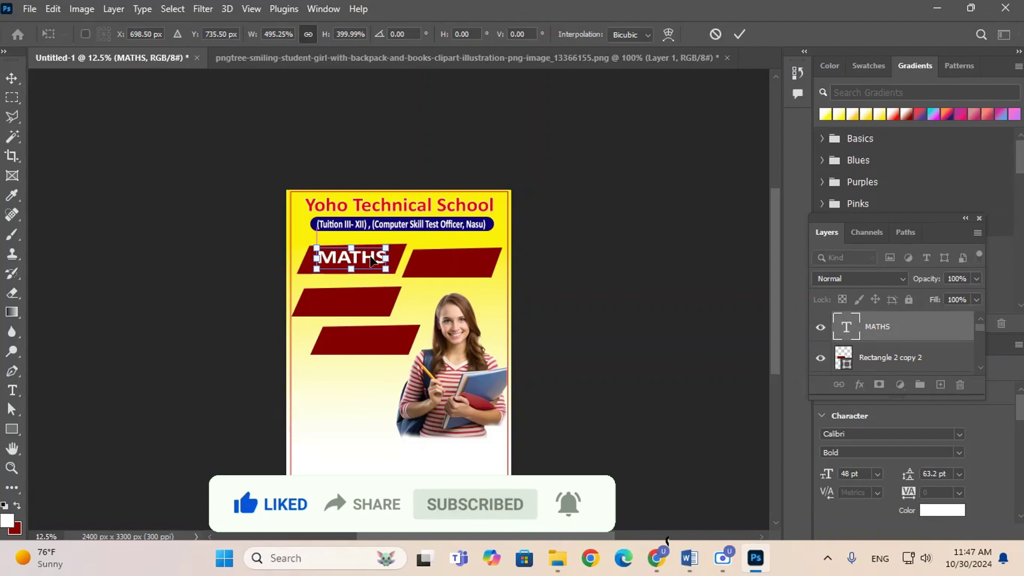
{"action": "key", "text": "Down"}
{"action": "key", "text": "Down"}
{"action": "key", "text": "Down"}
{"action": "key", "text": "Down"}
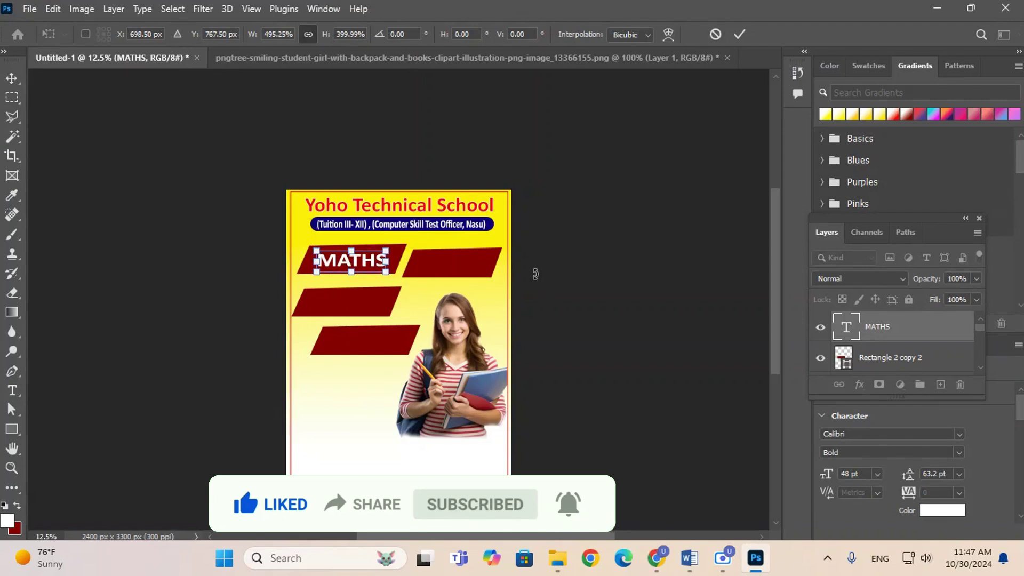
{"action": "key", "text": "Return"}
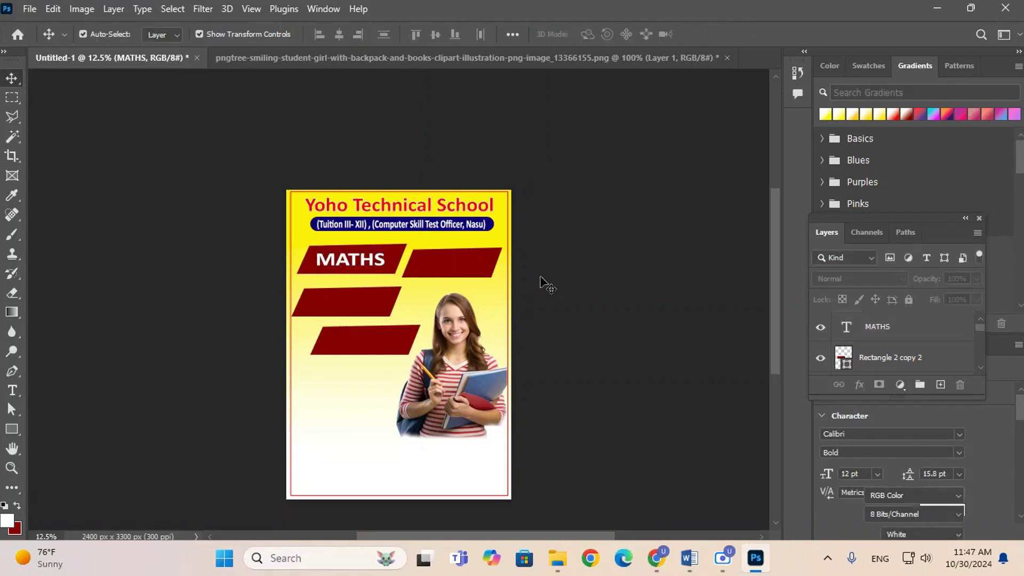
{"action": "left_click", "coordinate": [540, 283]}
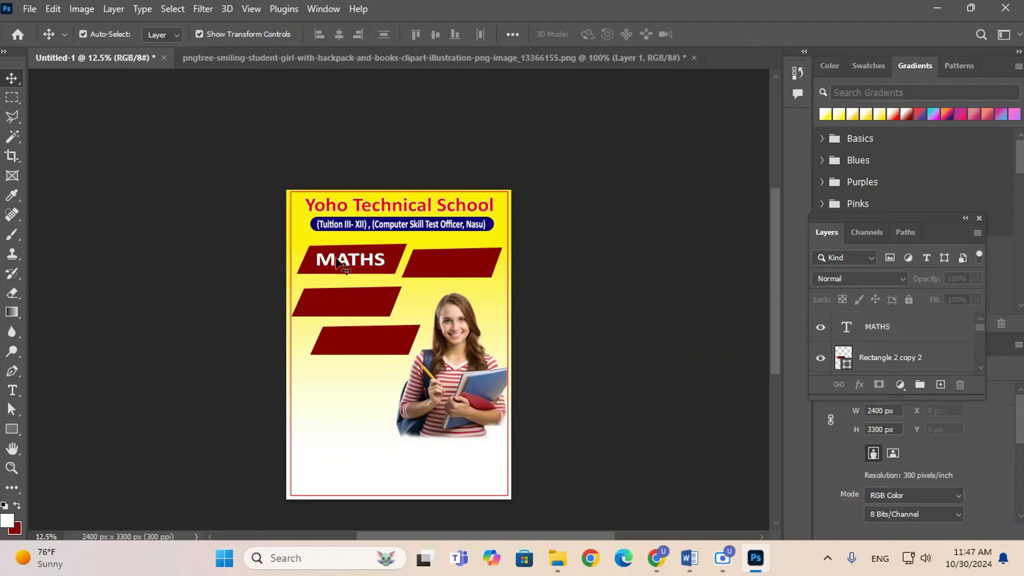
- Duplicate the MATHS label onto the upper-right parallelogram and change the copy to SCIENCE, copied from the Word list
{"action": "left_click_drag", "start_coordinate": [347, 264], "coordinate": [451, 265]}
{"action": "left_click", "coordinate": [570, 368]}
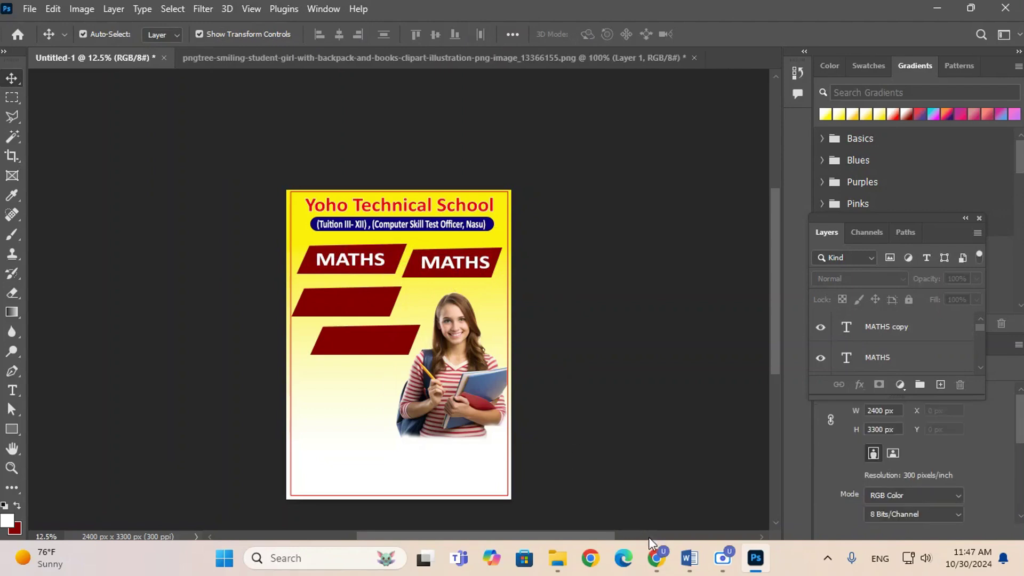
{"action": "left_click", "coordinate": [743, 562]}
{"action": "left_click", "coordinate": [689, 557]}
{"action": "left_click_drag", "start_coordinate": [323, 309], "coordinate": [276, 302]}
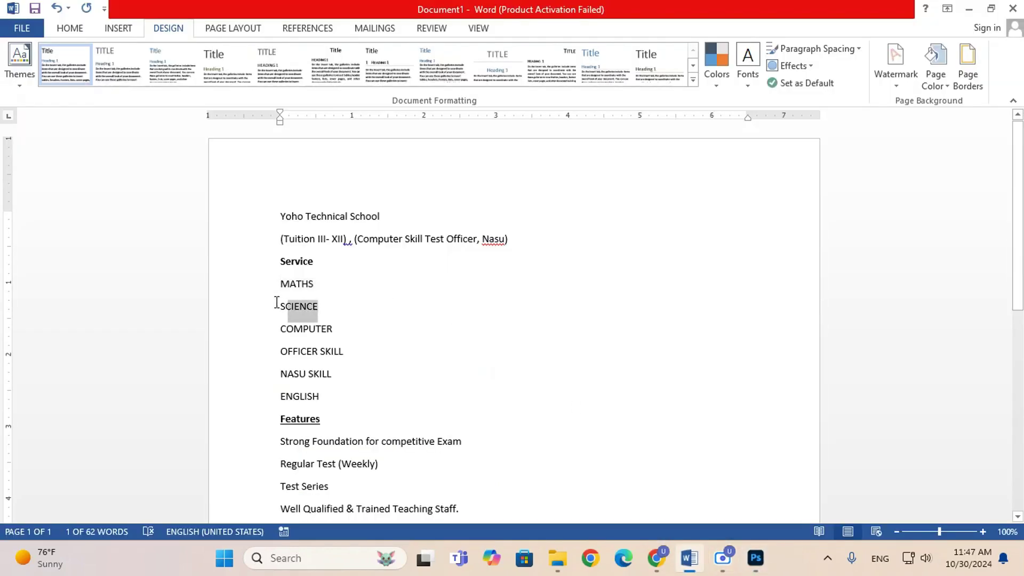
{"action": "left_click", "coordinate": [755, 558]}
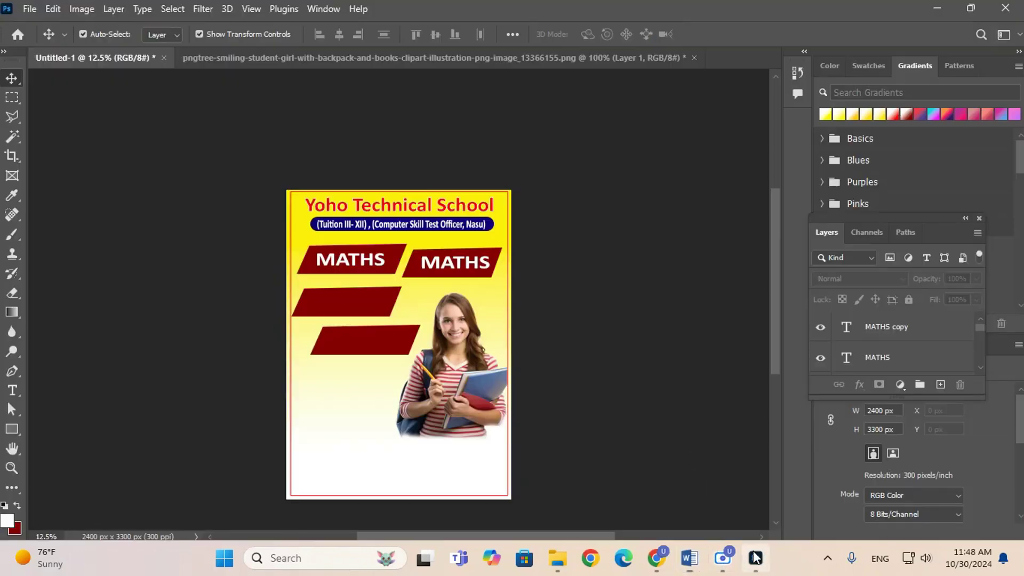
{"action": "double_click", "coordinate": [466, 265]}
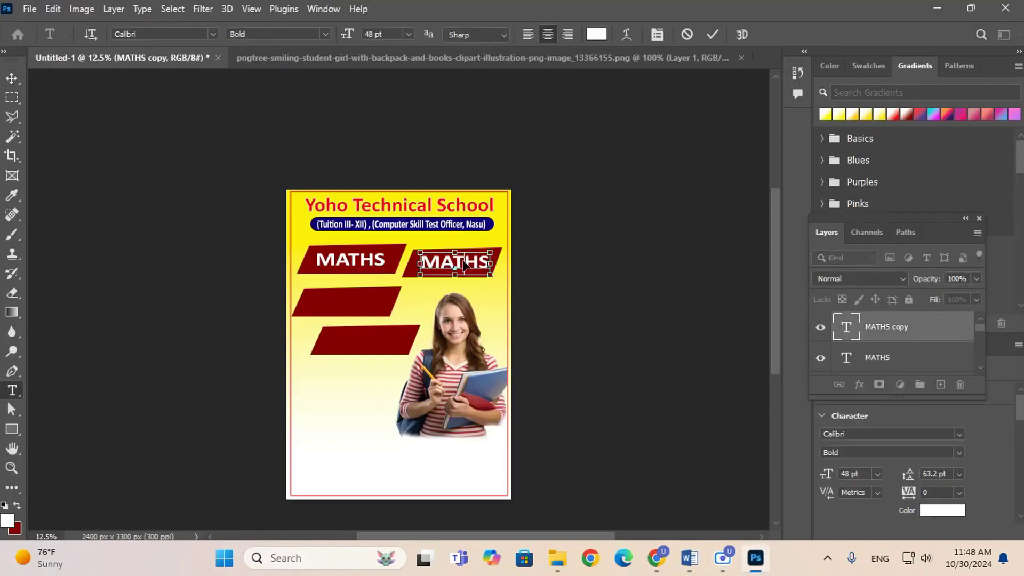
{"action": "type", "text": "SCIENCE"}
{"action": "left_click_drag", "start_coordinate": [494, 341], "coordinate": [491, 342]}
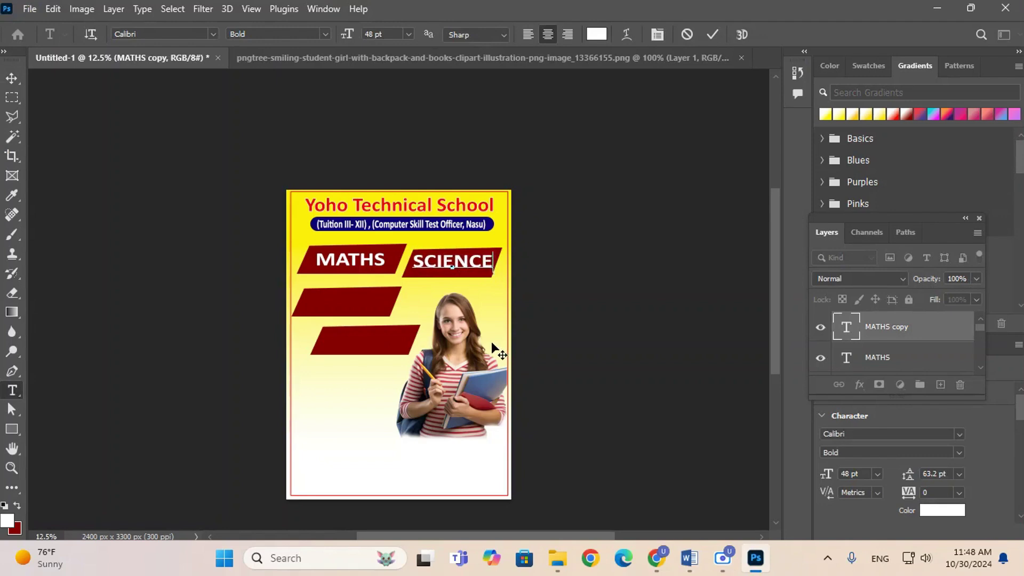
{"action": "left_click", "coordinate": [11, 78]}
- Copy COMPUTER from the Word list and use it to replace the text of a MATHS duplicate placed on the middle parallelogram
{"action": "key", "text": "alt+Tab"}
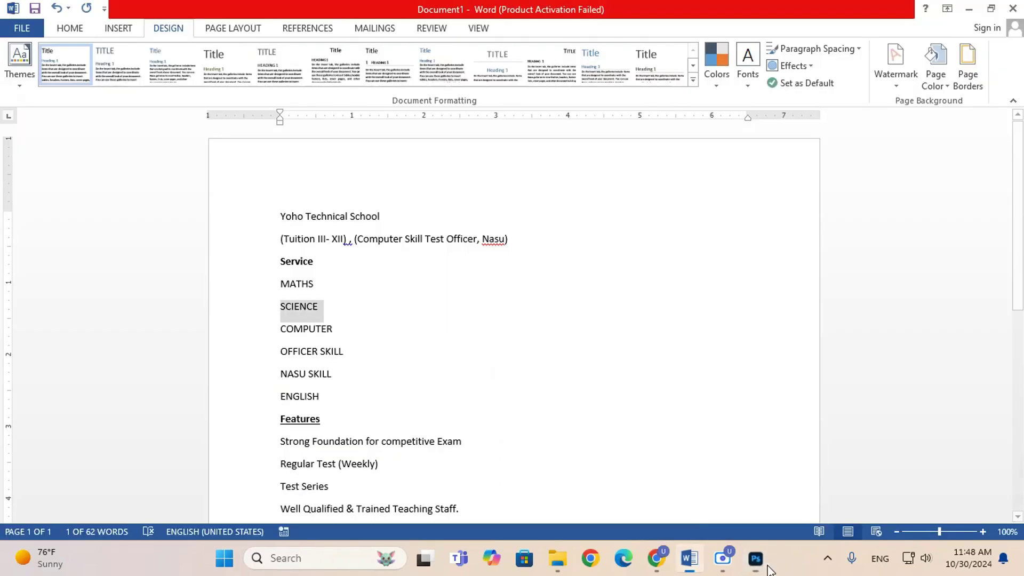
{"action": "left_click_drag", "start_coordinate": [344, 324], "coordinate": [280, 331]}
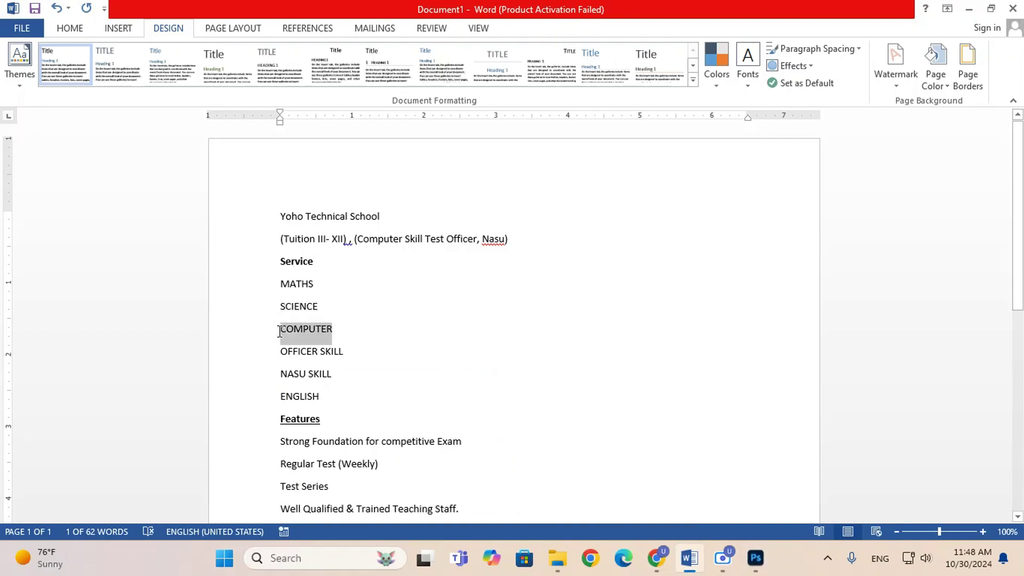
{"action": "left_click", "coordinate": [755, 546]}
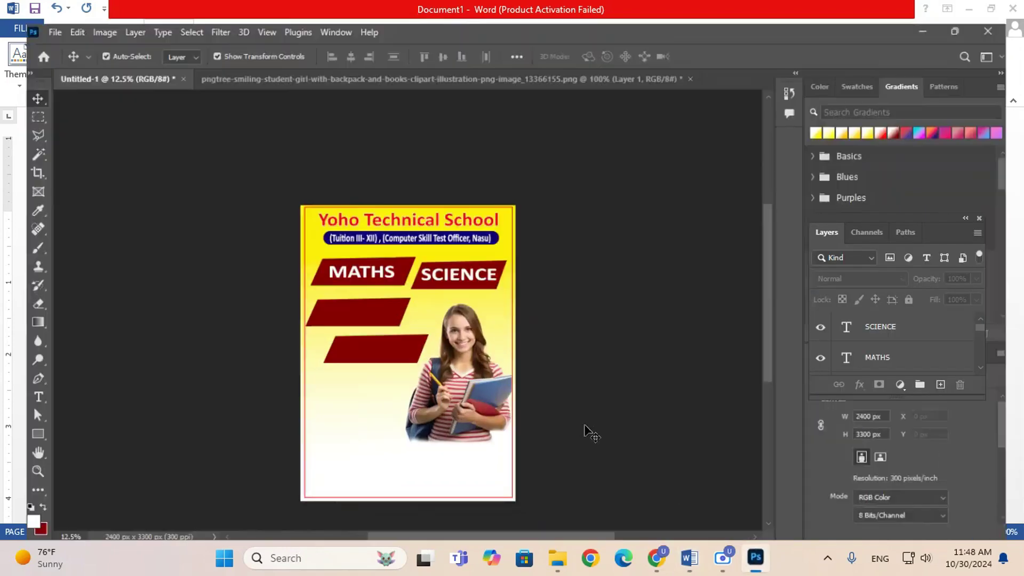
{"action": "left_click", "coordinate": [365, 262]}
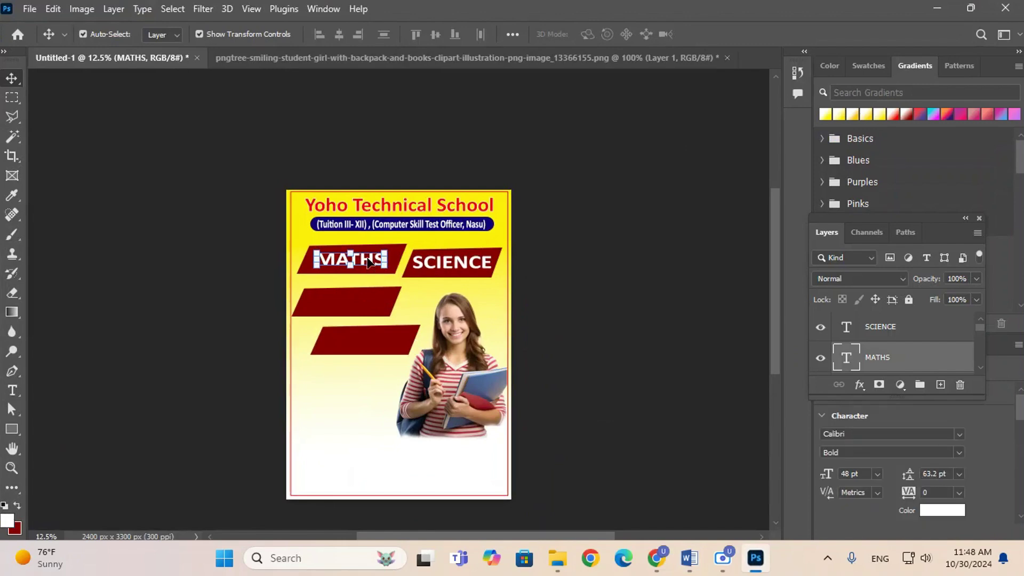
{"action": "left_click_drag", "start_coordinate": [366, 262], "coordinate": [362, 304]}
{"action": "double_click", "coordinate": [362, 304]}
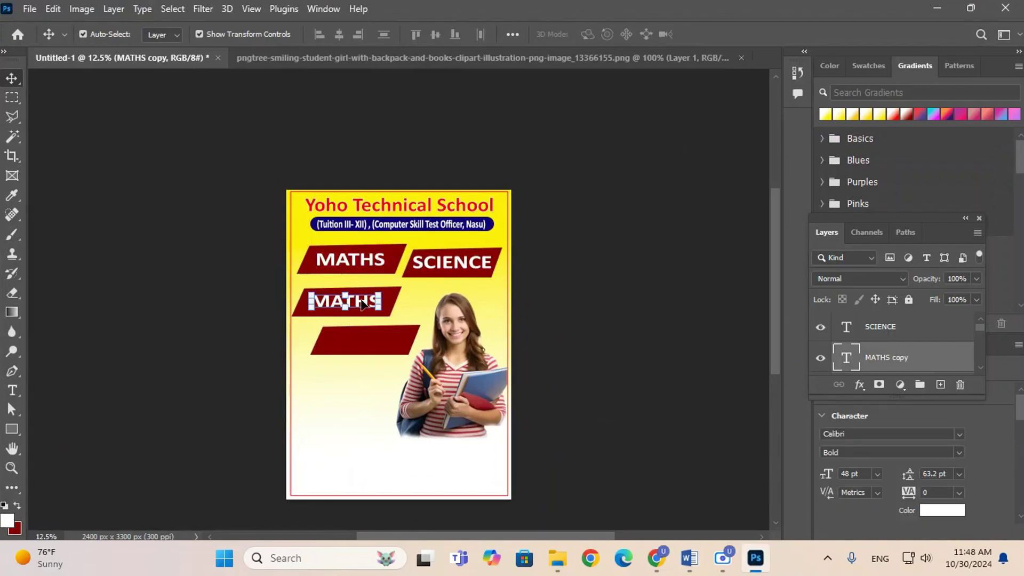
{"action": "type", "text": "COMPUTER"}
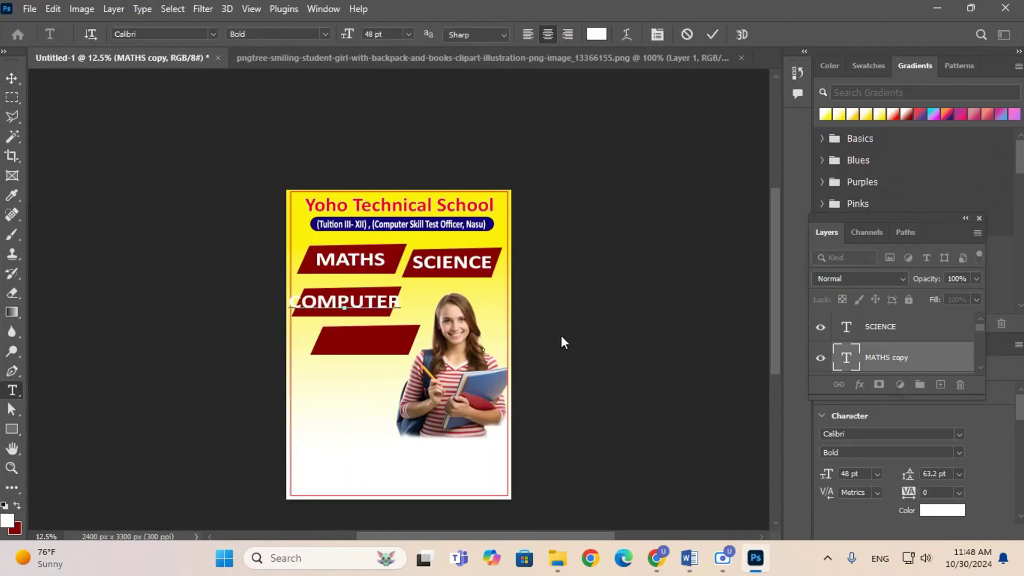
{"action": "left_click", "coordinate": [10, 81]}
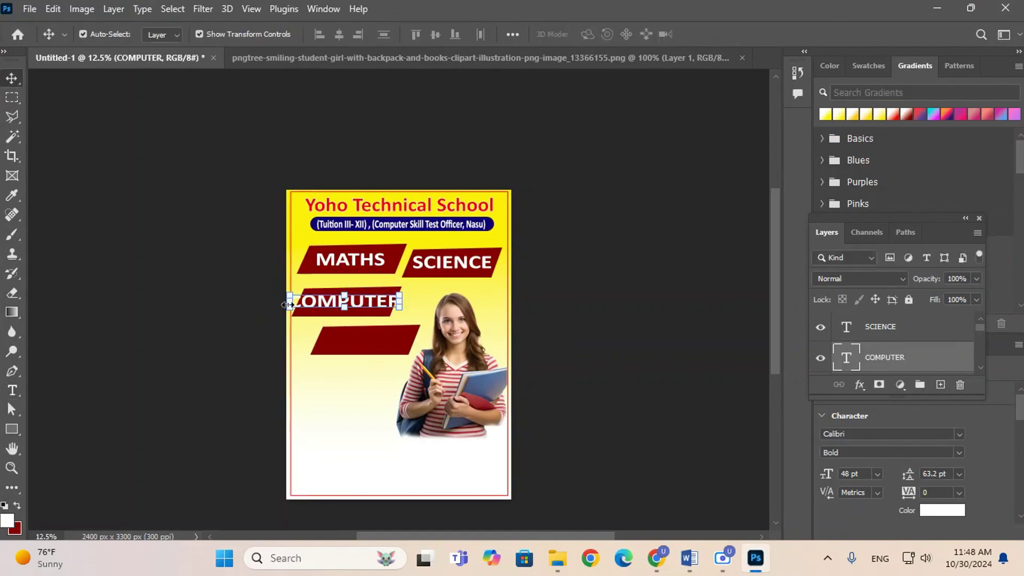
- Narrow the COMPUTER label to about 73% width so it fits inside its parallelogram
{"action": "left_click_drag", "start_coordinate": [288, 300], "coordinate": [310, 301]}
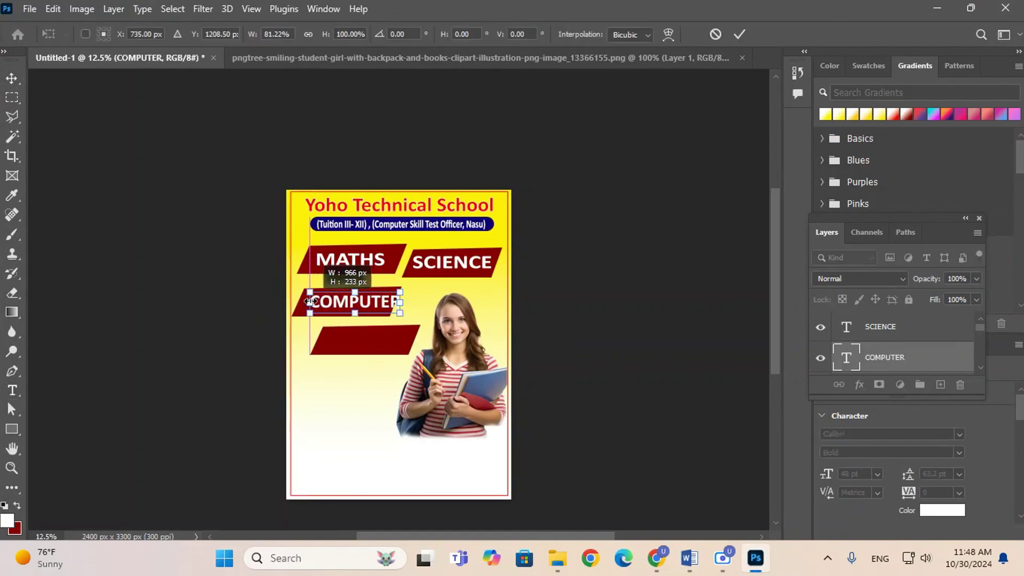
{"action": "left_click_drag", "start_coordinate": [403, 302], "coordinate": [391, 302]}
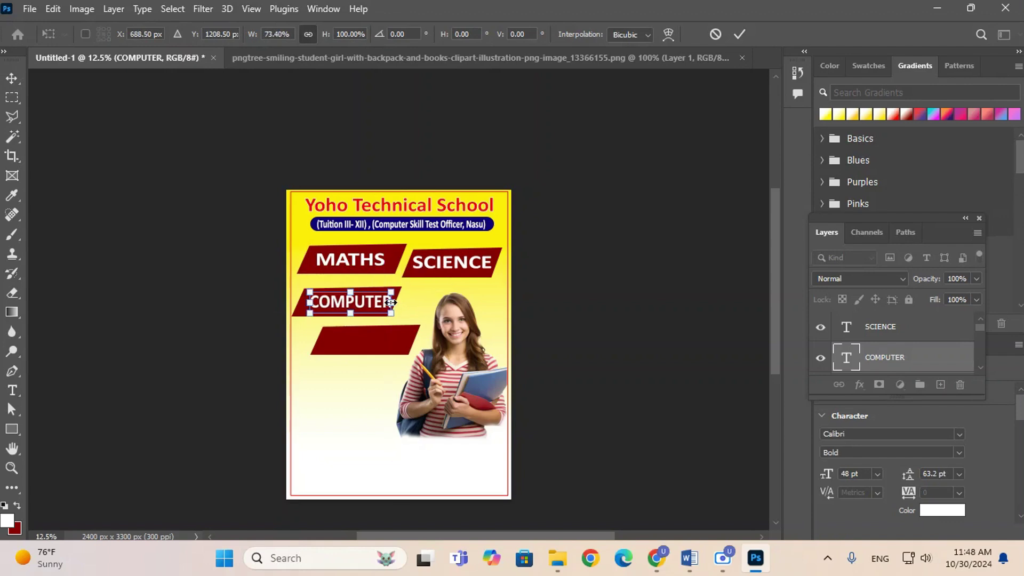
{"action": "key", "text": "Return"}
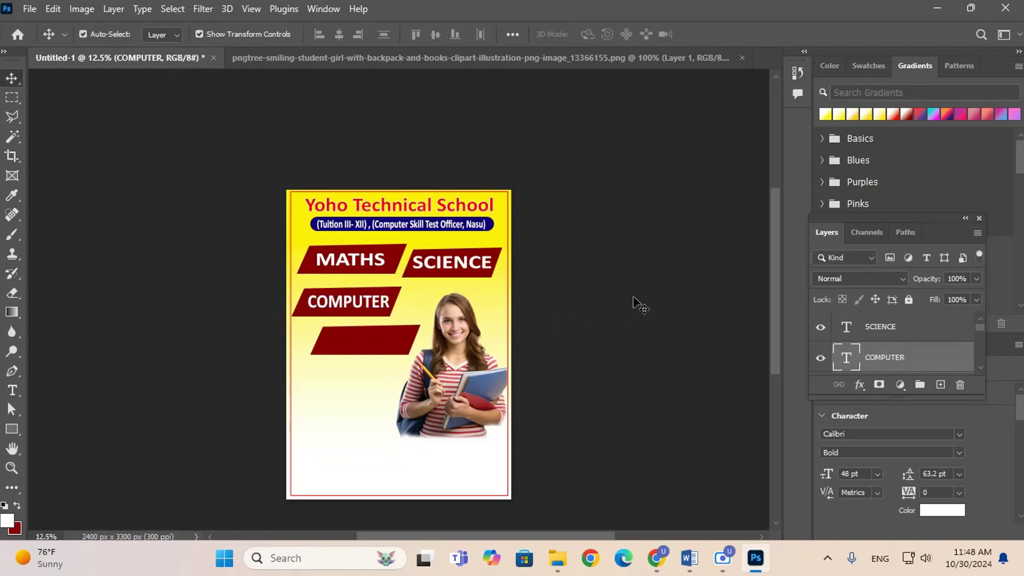
- Widen the parallelogram behind COMPUTER slightly to the right, and stretch the COMPUTER label to about 112% width
{"action": "left_click", "coordinate": [393, 301]}
{"action": "left_click_drag", "start_coordinate": [403, 301], "coordinate": [413, 302]}
{"action": "key", "text": "Return"}
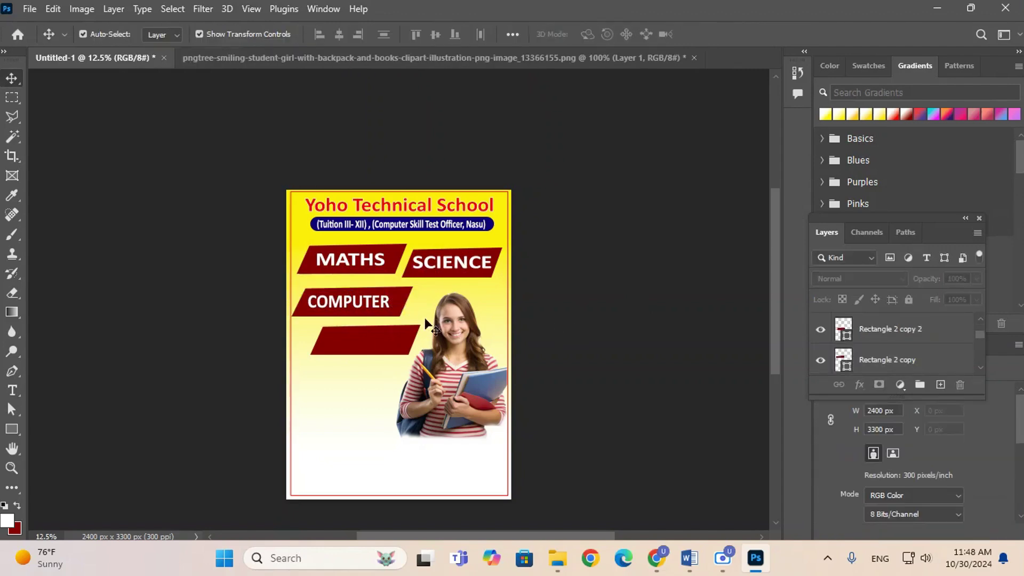
{"action": "left_click", "coordinate": [355, 305]}
{"action": "left_click_drag", "start_coordinate": [390, 301], "coordinate": [400, 300]}
{"action": "key", "text": "Return"}
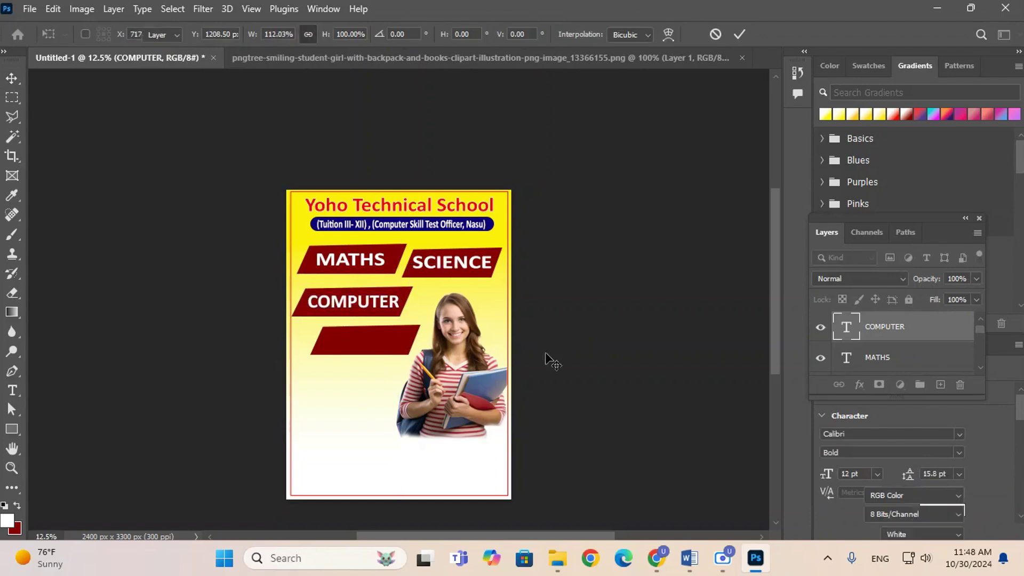
{"action": "left_click", "coordinate": [549, 359]}
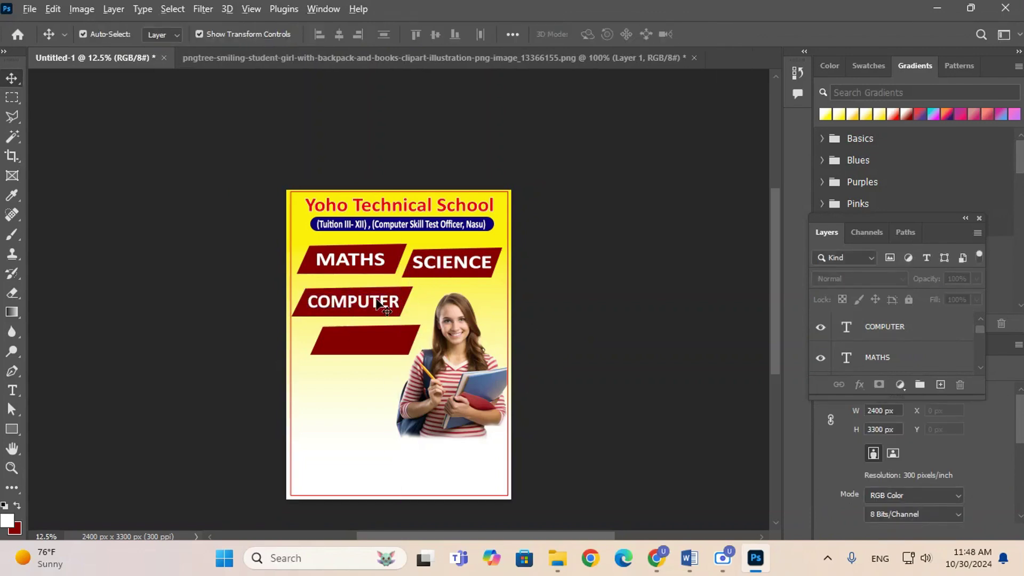
- Duplicate the COMPUTER label onto the lowest parallelogram and replace the copy's text with ENGLISH, copied from the Word list
{"action": "left_click_drag", "start_coordinate": [377, 301], "coordinate": [387, 340]}
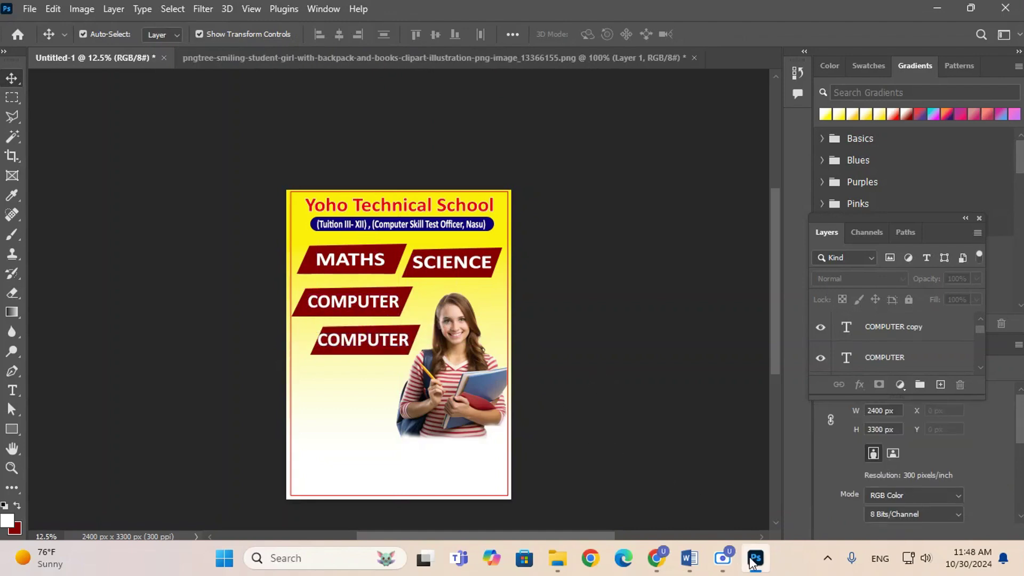
{"action": "left_click", "coordinate": [689, 557]}
{"action": "left_click_drag", "start_coordinate": [329, 397], "coordinate": [282, 395]}
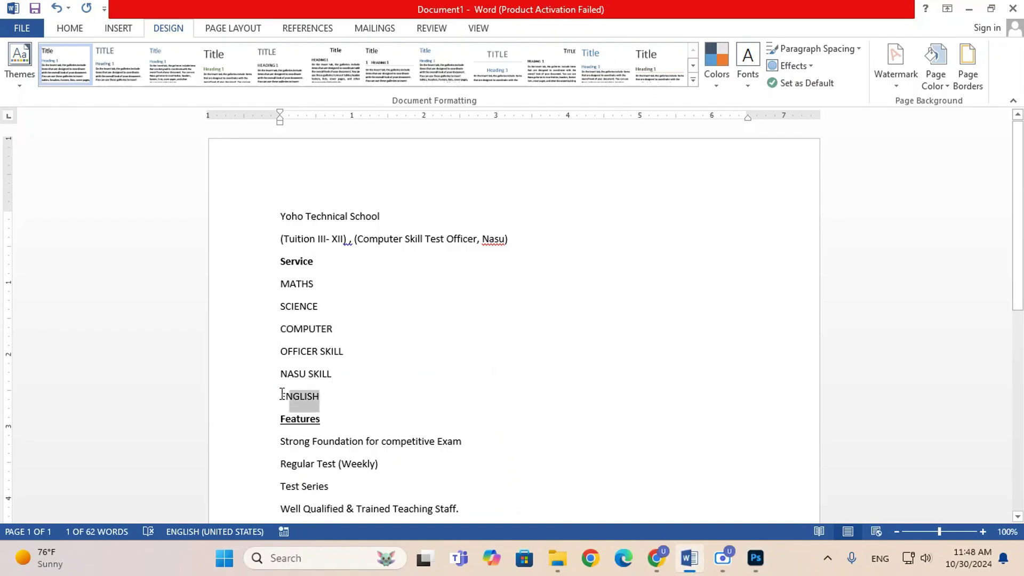
{"action": "left_click", "coordinate": [755, 557]}
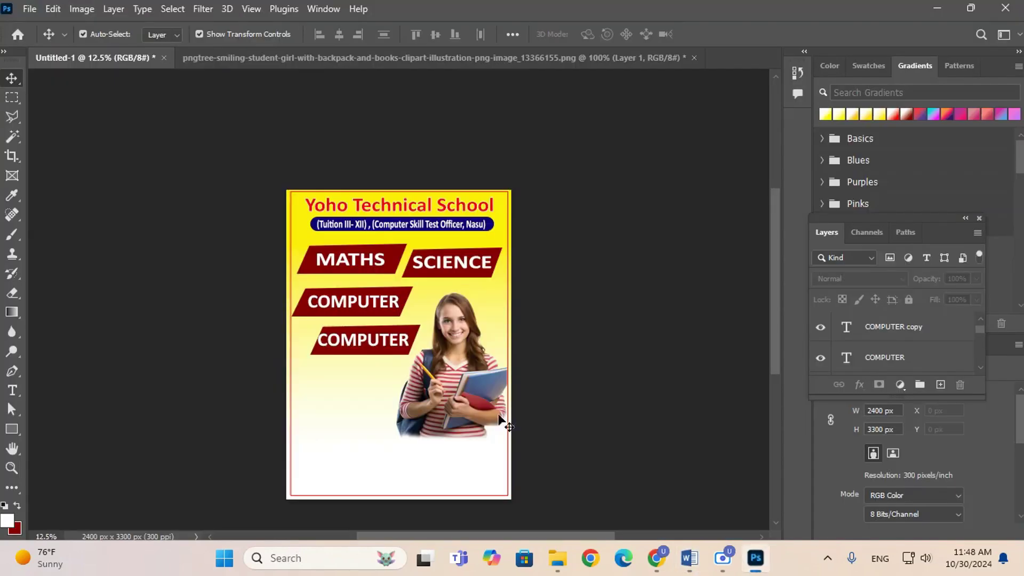
{"action": "key", "text": "t"}
{"action": "left_click", "coordinate": [395, 342]}
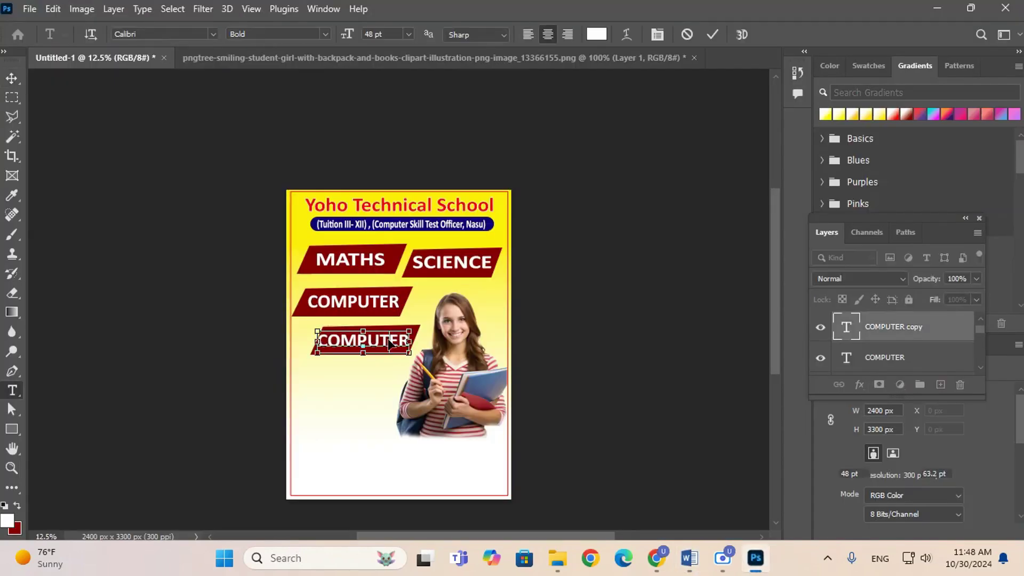
{"action": "key", "text": "ctrl+a"}
{"action": "type", "text": "ENGLISH"}
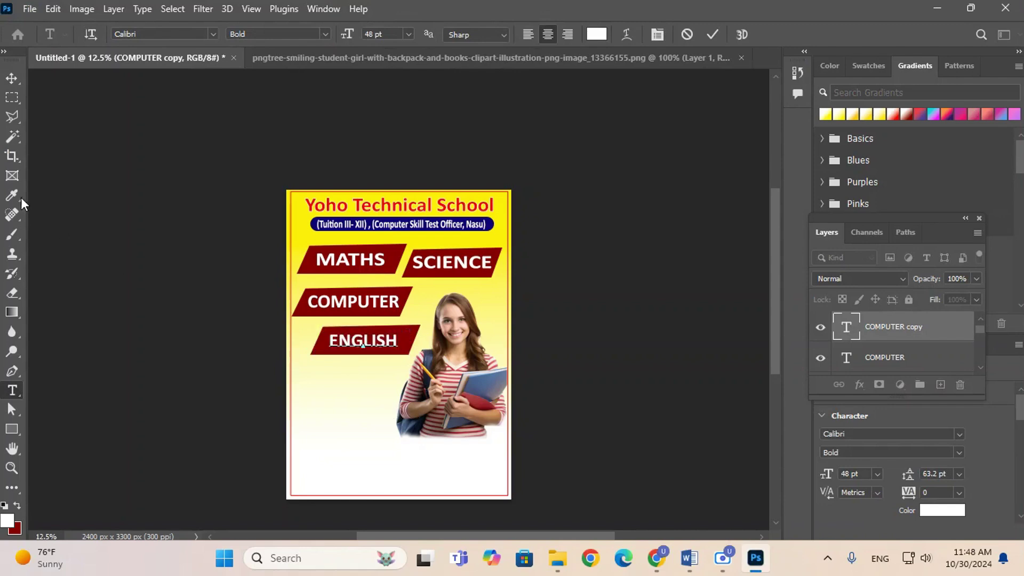
{"action": "left_click", "coordinate": [13, 80]}
{"action": "left_click", "coordinate": [639, 351]}
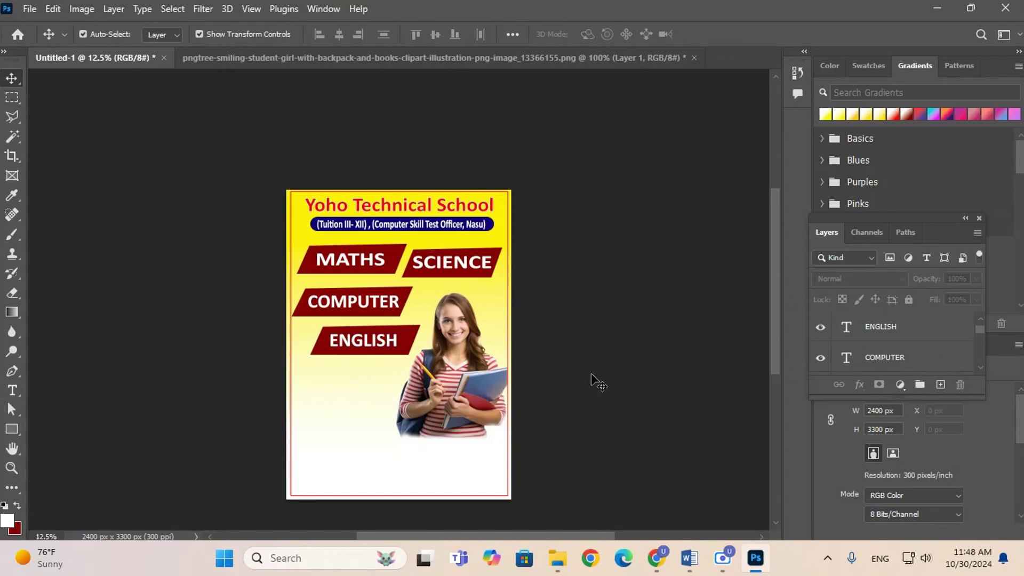
- Draw a white rectangle without stroke, about 1028 by 589 px, below the ENGLISH box and beside the student photo
{"action": "key", "text": "ctrl+equal"}
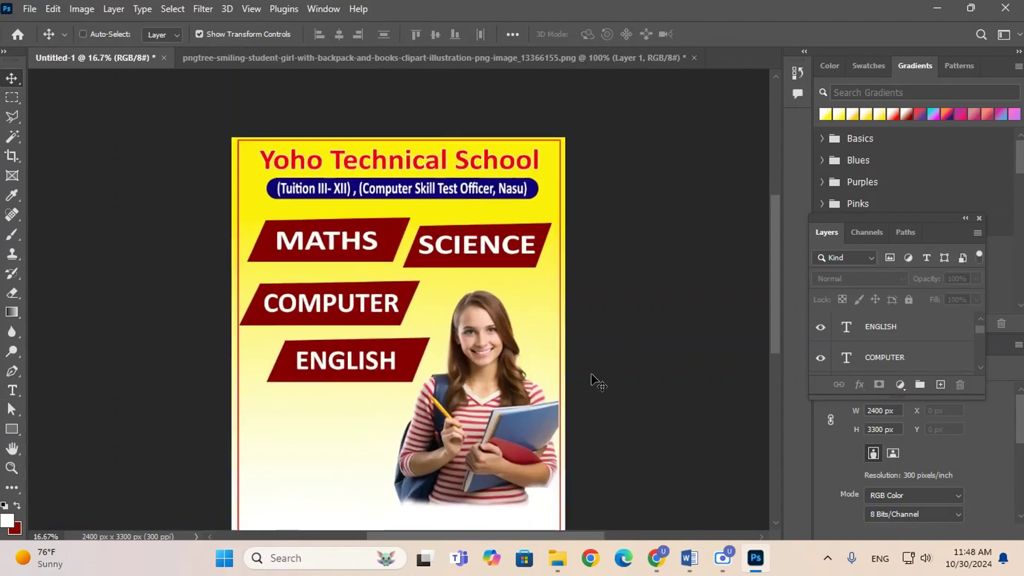
{"action": "scroll", "coordinate": [595, 381], "scroll_direction": "down", "scroll_amount": 3}
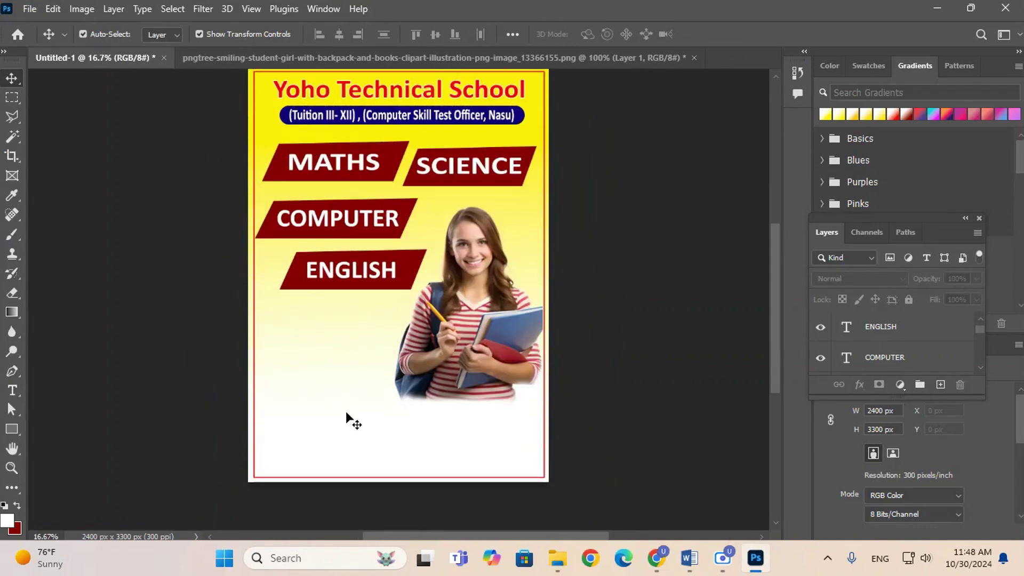
{"action": "left_click", "coordinate": [12, 429]}
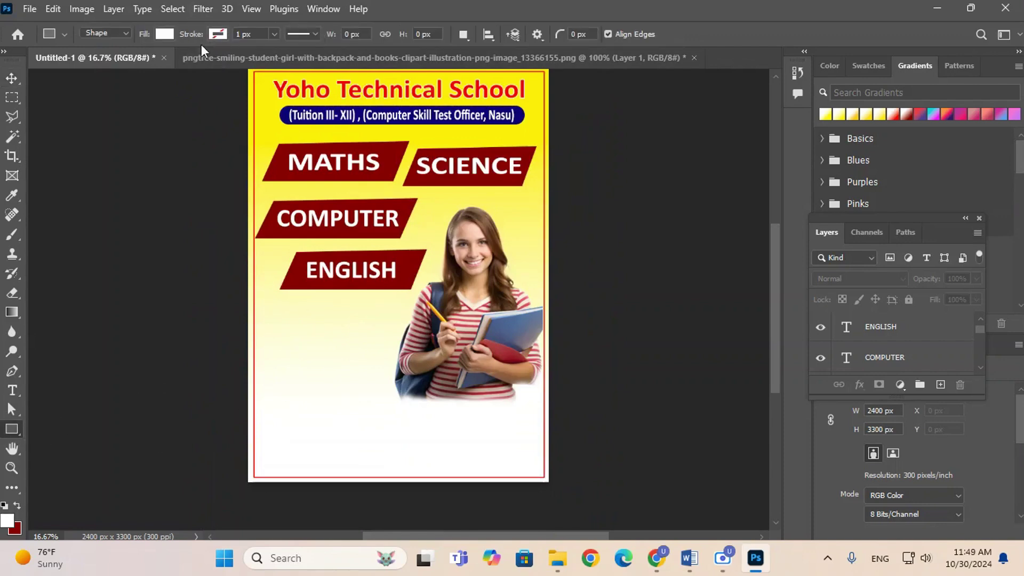
{"action": "left_click", "coordinate": [215, 35]}
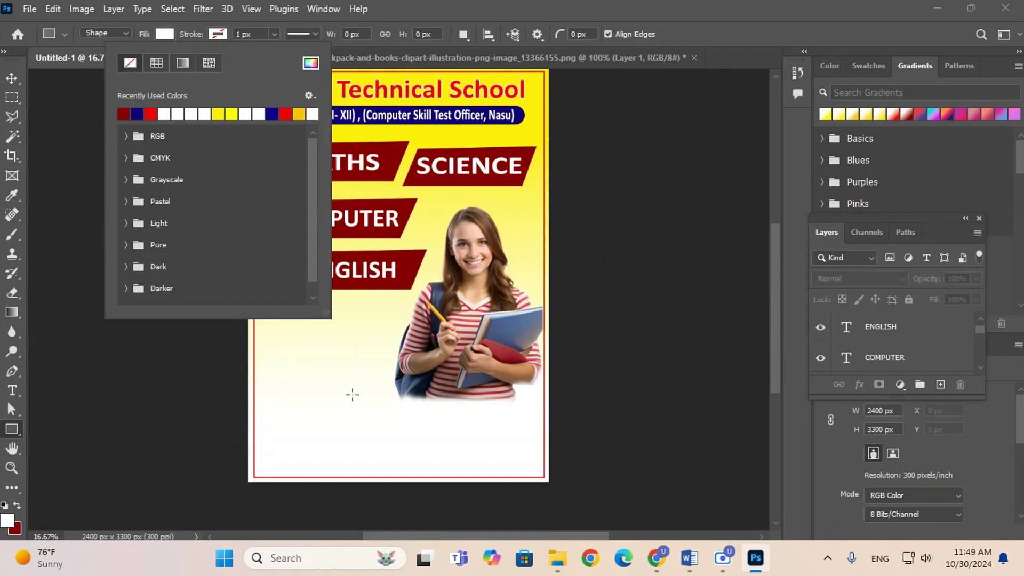
{"action": "left_click", "coordinate": [358, 337]}
{"action": "left_click", "coordinate": [547, 261]}
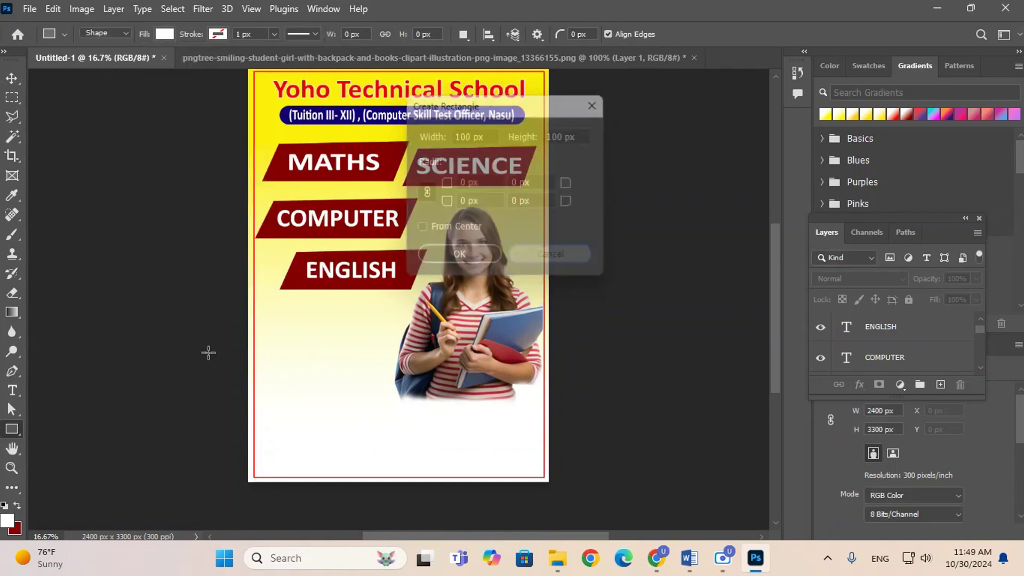
{"action": "left_click_drag", "start_coordinate": [265, 308], "coordinate": [393, 377]}
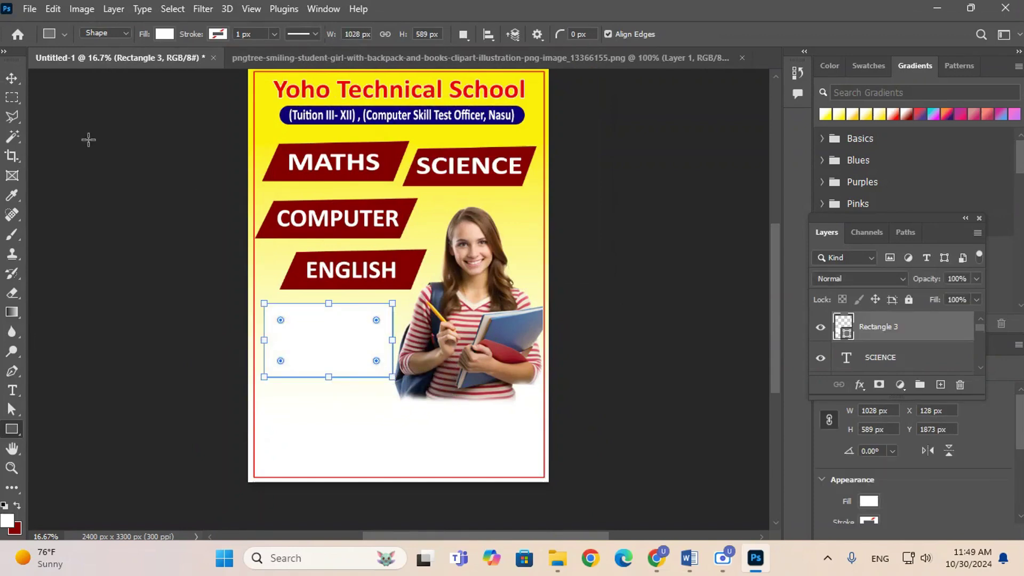
- Reposition the white rectangle below the ENGLISH box and enlarge it to about 1330 by 732 px
{"action": "left_click", "coordinate": [18, 79]}
{"action": "left_click_drag", "start_coordinate": [351, 351], "coordinate": [355, 359]}
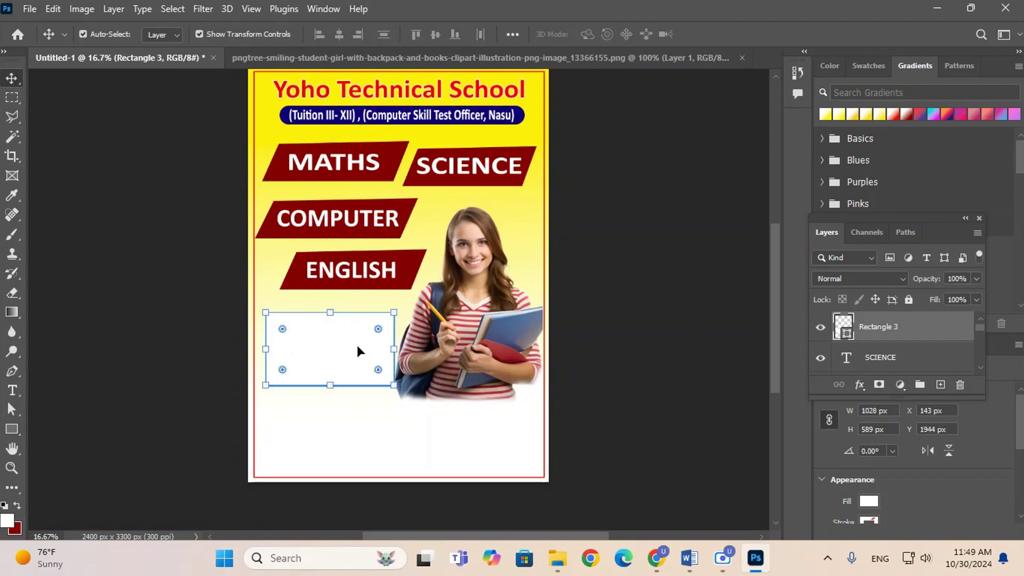
{"action": "left_click_drag", "start_coordinate": [397, 313], "coordinate": [400, 311]}
{"action": "left_click_drag", "start_coordinate": [360, 354], "coordinate": [354, 366]}
{"action": "left_click_drag", "start_coordinate": [393, 309], "coordinate": [425, 292]}
{"action": "left_click_drag", "start_coordinate": [398, 329], "coordinate": [394, 342]}
{"action": "left_click_drag", "start_coordinate": [421, 301], "coordinate": [419, 309]}
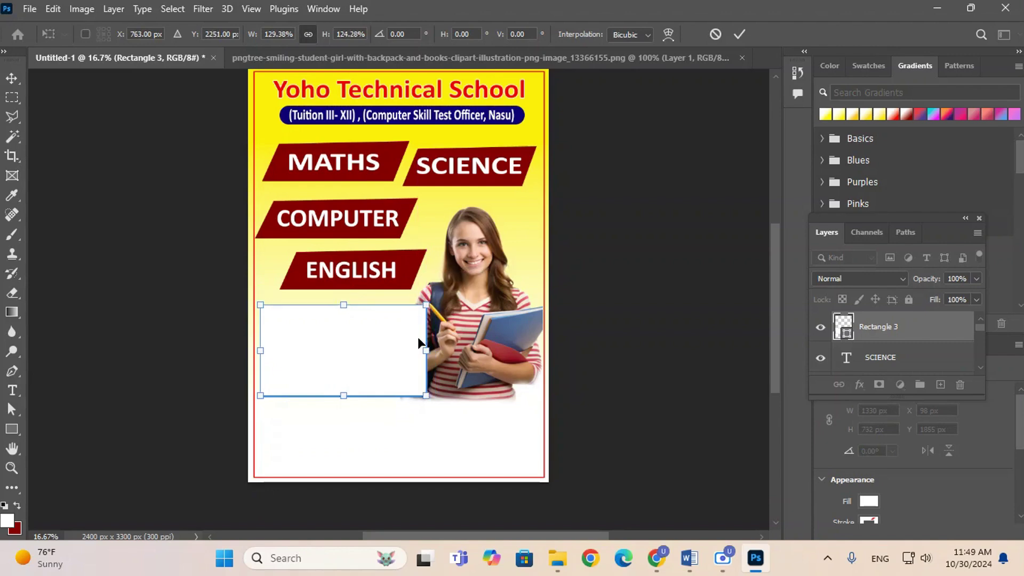
{"action": "key", "text": "Return"}
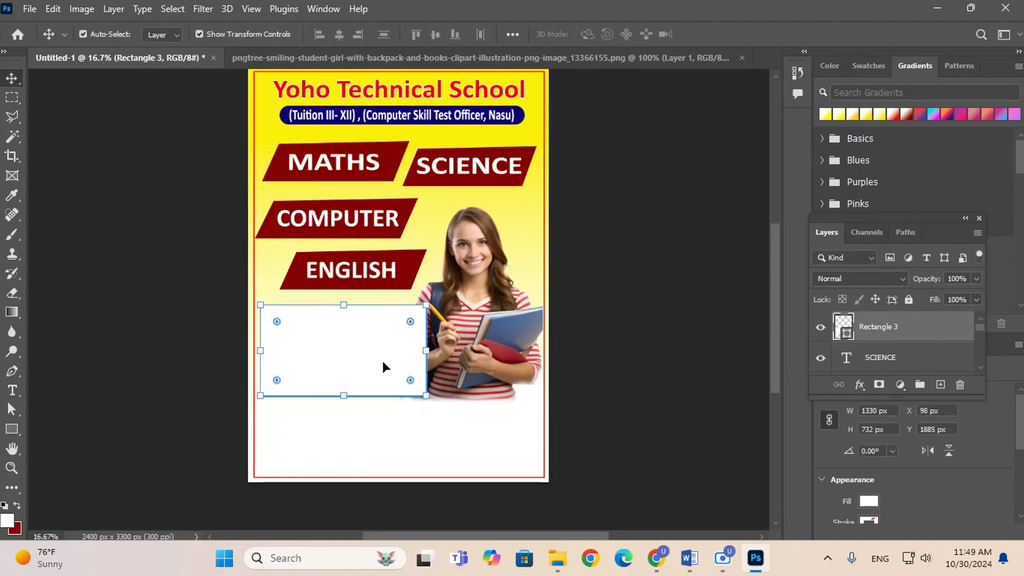
- Nudge the white rectangle slightly down and left to about X 86 px, Y 1893 px, near the red border
{"action": "mouse_move", "coordinate": [363, 366]}
{"action": "left_mouse_down"}
{"action": "mouse_move", "coordinate": [361, 358]}
{"action": "mouse_move", "coordinate": [360, 368]}
{"action": "left_mouse_up"}
{"action": "key", "text": "Left"}
{"action": "key", "text": "Left"}
{"action": "key", "text": "Left"}
{"action": "key", "text": "Left"}
{"action": "key", "text": "Left"}
{"action": "key", "text": "Left"}
{"action": "key", "text": "Left"}
{"action": "key", "text": "Left"}
{"action": "key", "text": "Left"}
{"action": "key", "text": "Left"}
{"action": "key", "text": "Left"}
{"action": "key", "text": "Left"}
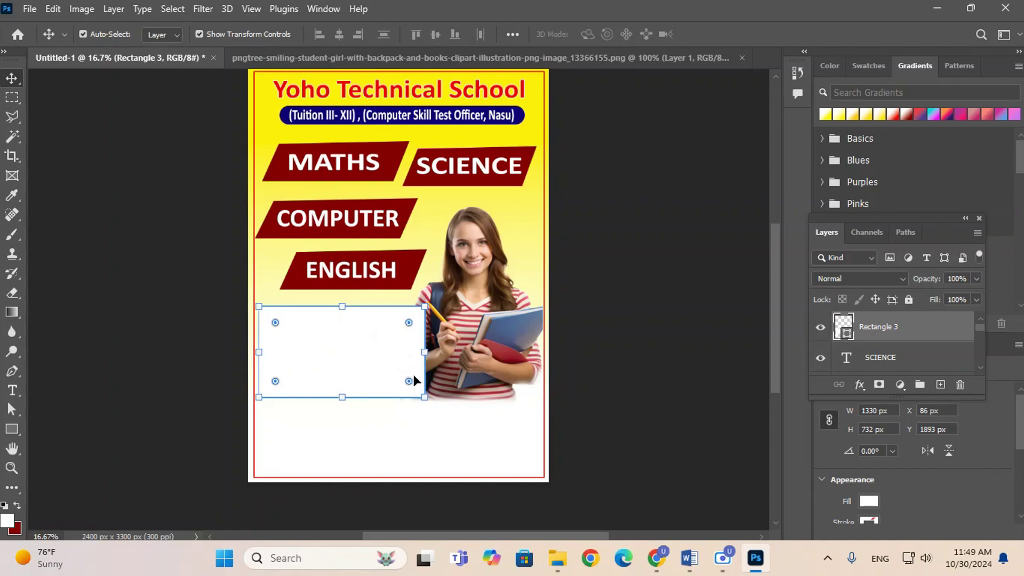
- Add a black (000000) outside stroke layer style, 3 px in size, to the white rectangle
{"action": "left_click", "coordinate": [110, 9]}
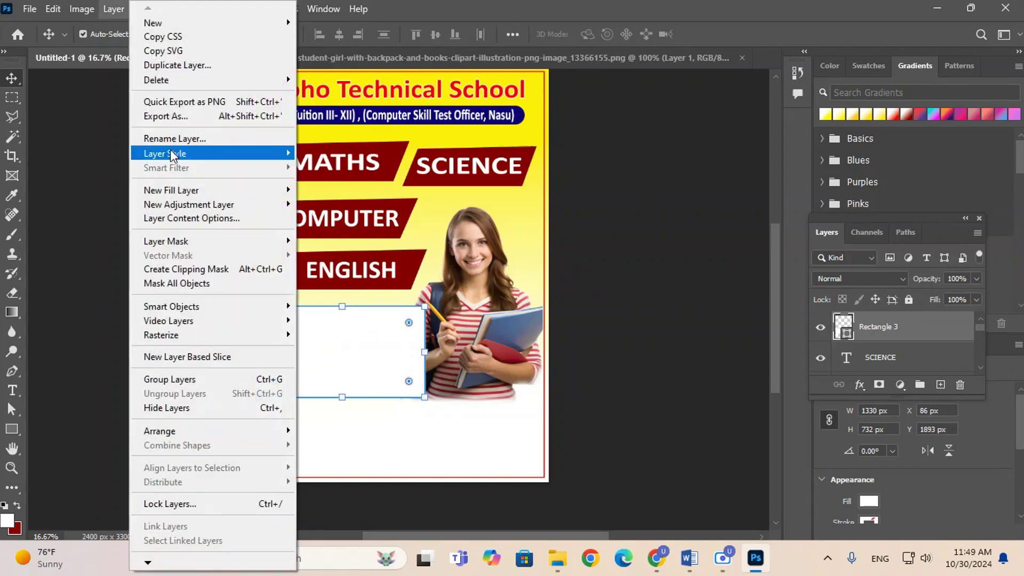
{"action": "mouse_move", "coordinate": [171, 152]}
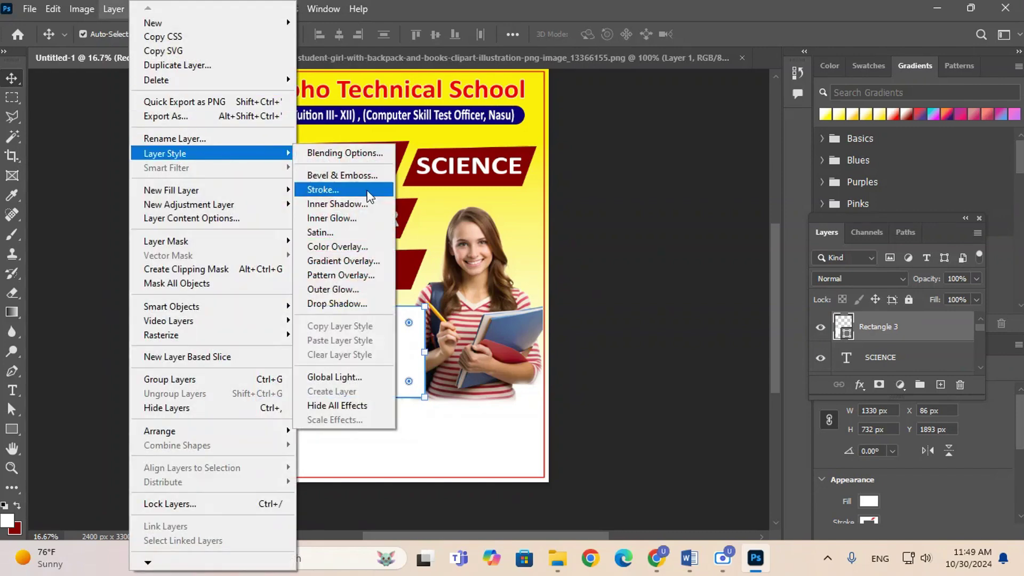
{"action": "left_click", "coordinate": [348, 195]}
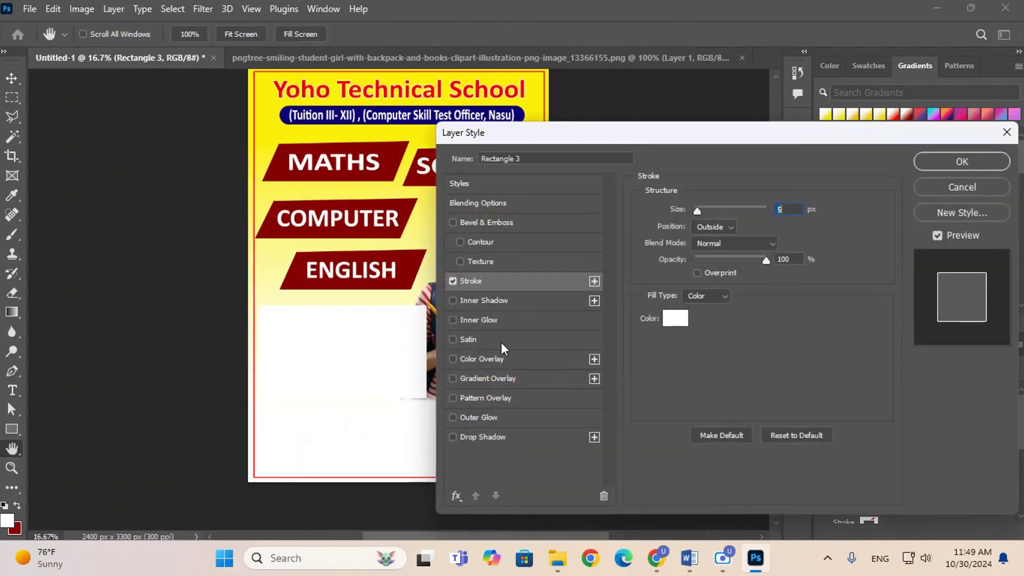
{"action": "left_click", "coordinate": [671, 320]}
{"action": "left_click", "coordinate": [334, 469]}
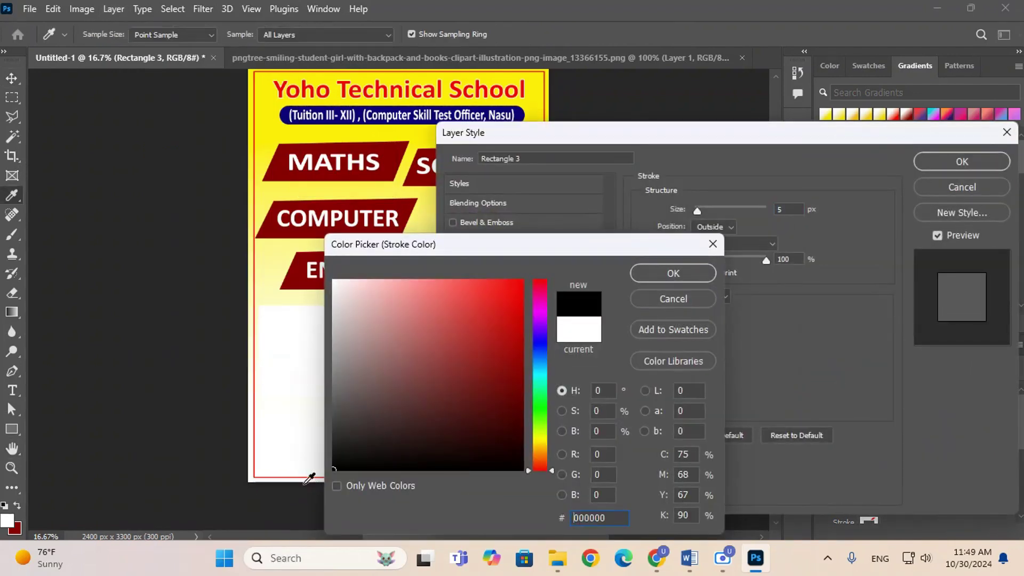
{"action": "left_click", "coordinate": [649, 277]}
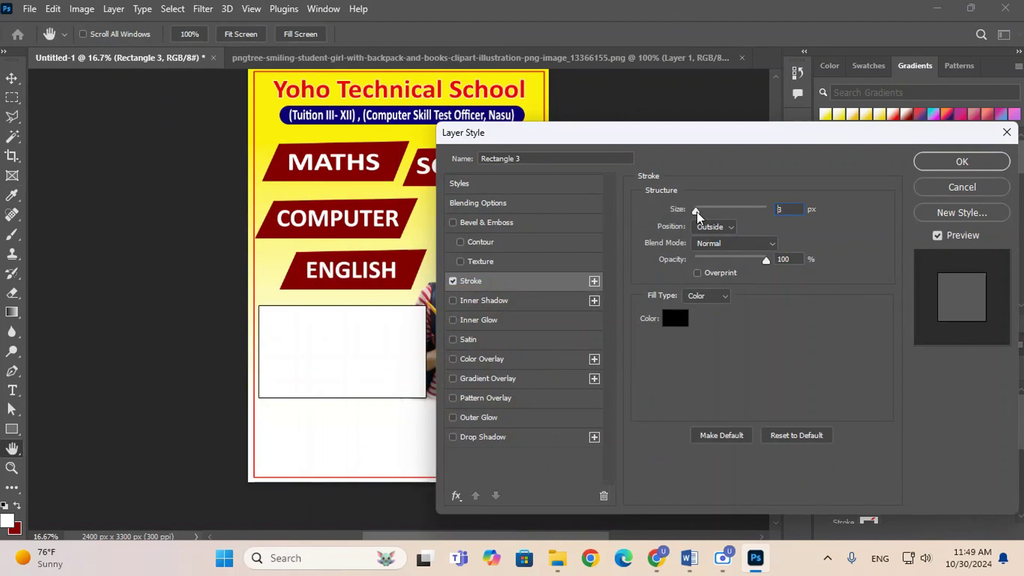
{"action": "left_click", "coordinate": [950, 164]}
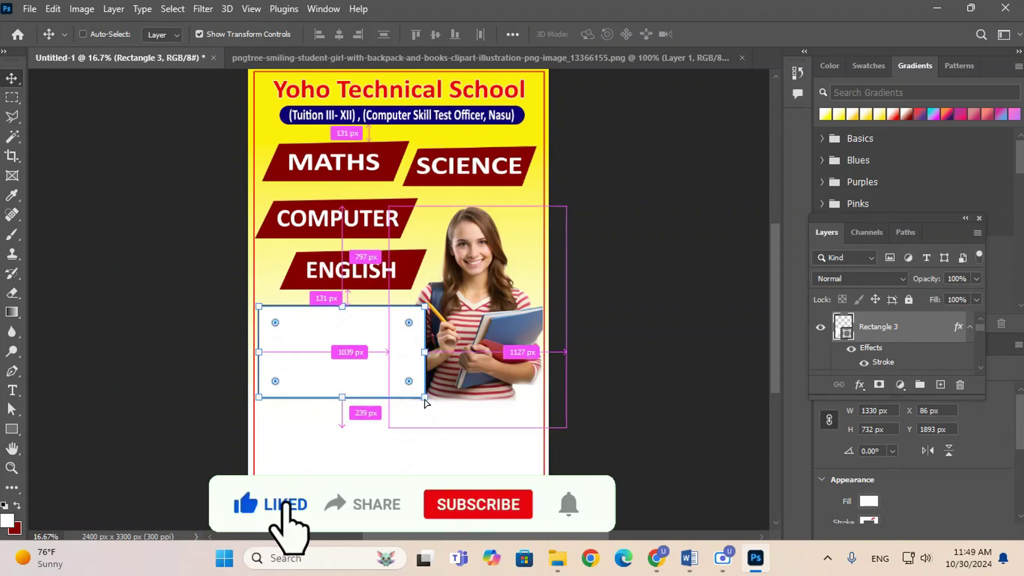
- Distort the outlined white rectangle into an irregular four-sided panel with a slanted right side and a lower edge sloping down to the right
{"action": "left_click_drag", "start_coordinate": [425, 408], "coordinate": [372, 429]}
{"action": "left_click_drag", "start_coordinate": [426, 304], "coordinate": [409, 301]}
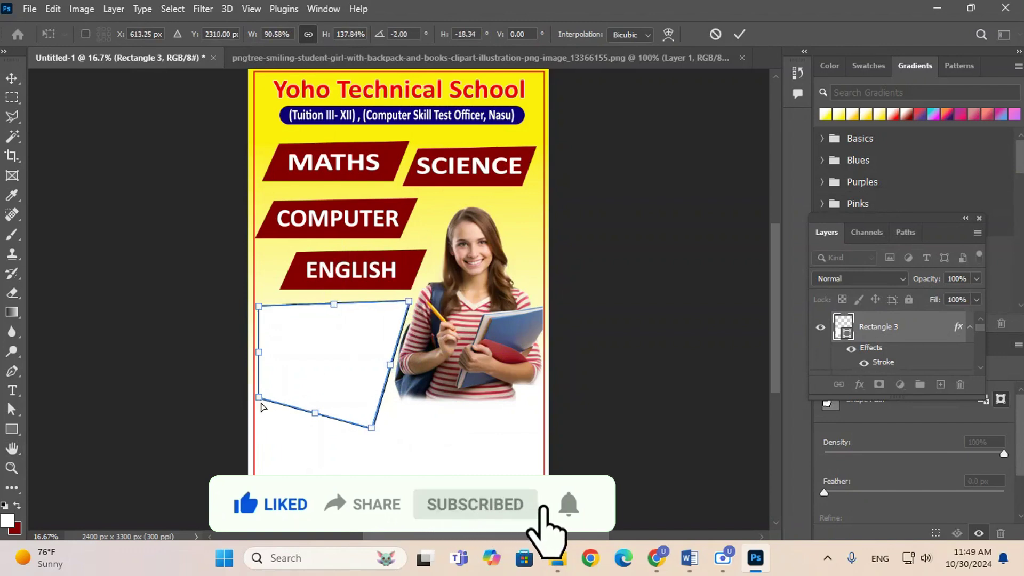
{"action": "left_click_drag", "start_coordinate": [260, 398], "coordinate": [319, 422]}
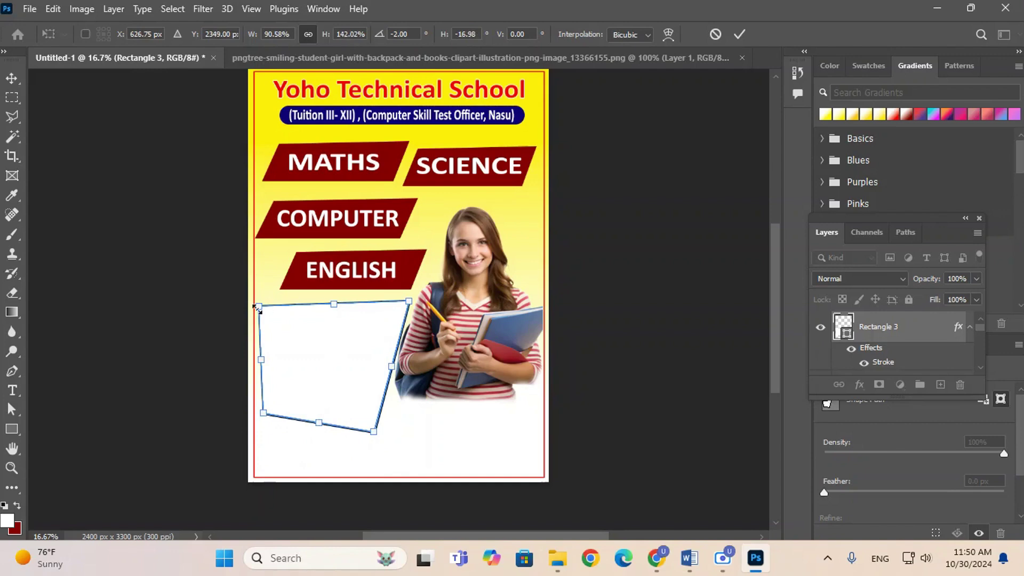
{"action": "left_click_drag", "start_coordinate": [259, 304], "coordinate": [263, 302]}
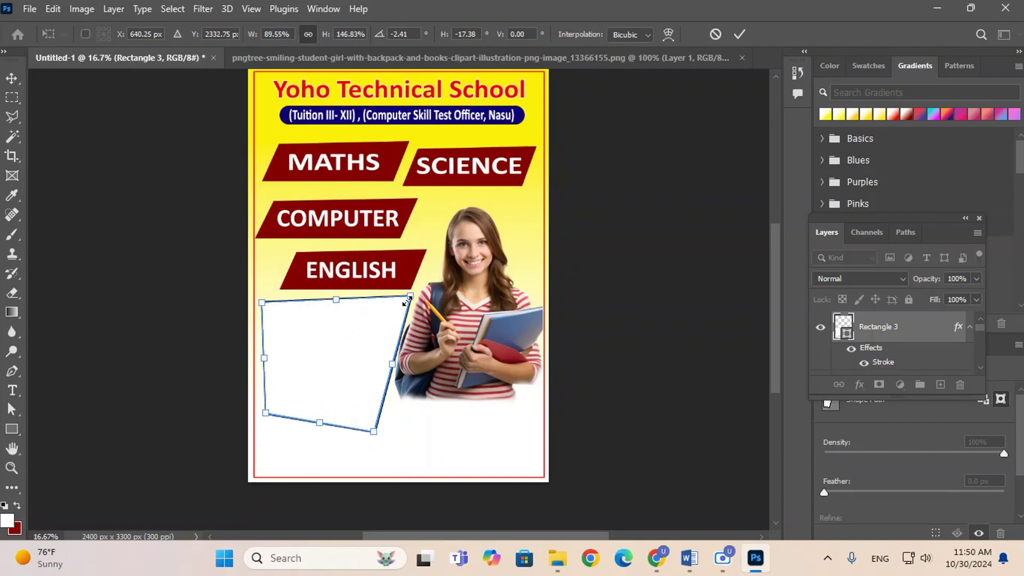
{"action": "left_click_drag", "start_coordinate": [408, 296], "coordinate": [405, 304]}
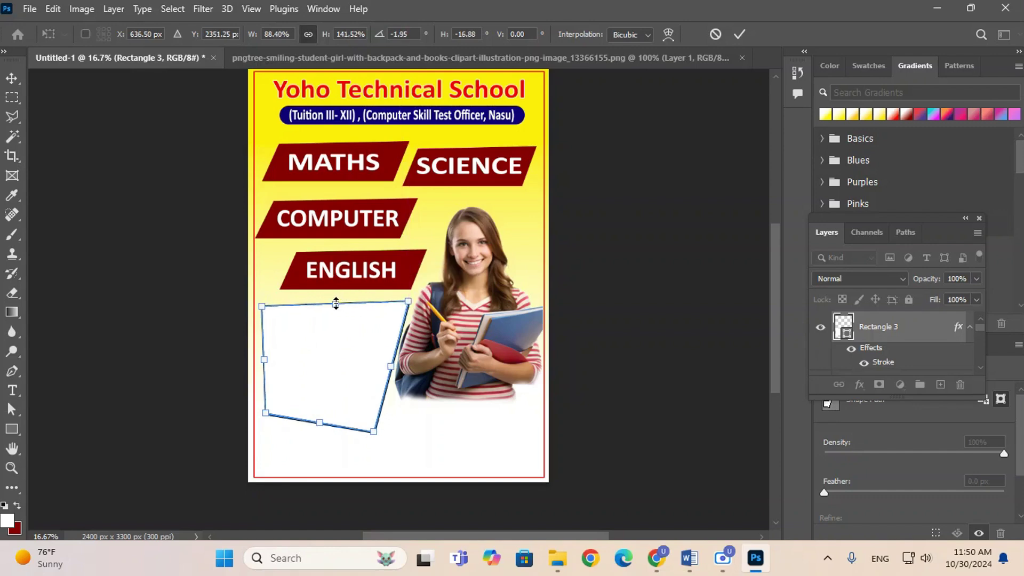
{"action": "left_click_drag", "start_coordinate": [335, 303], "coordinate": [336, 299]}
{"action": "key", "text": "Return"}
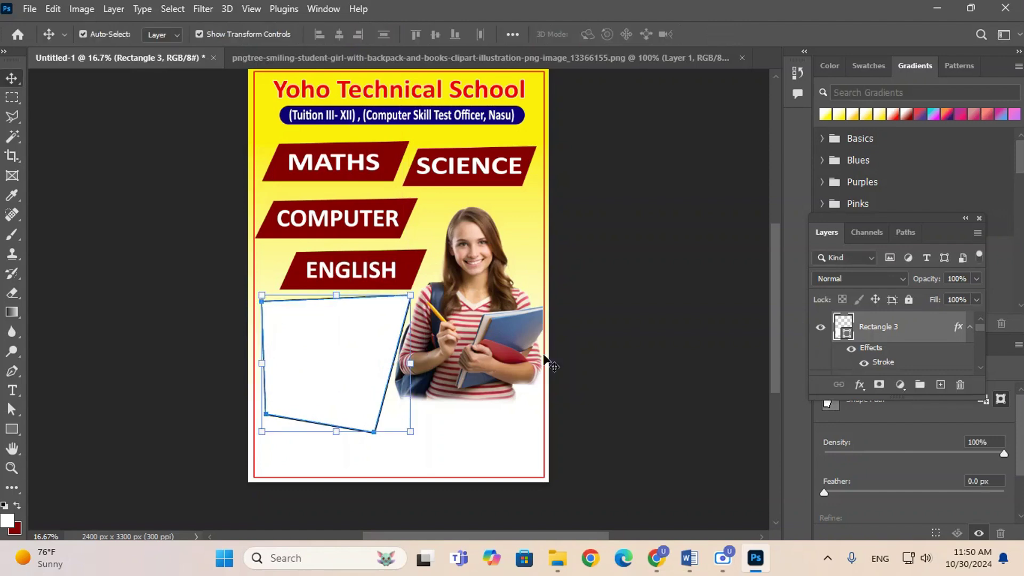
{"action": "left_click", "coordinate": [607, 327]}
{"action": "left_click", "coordinate": [356, 376]}
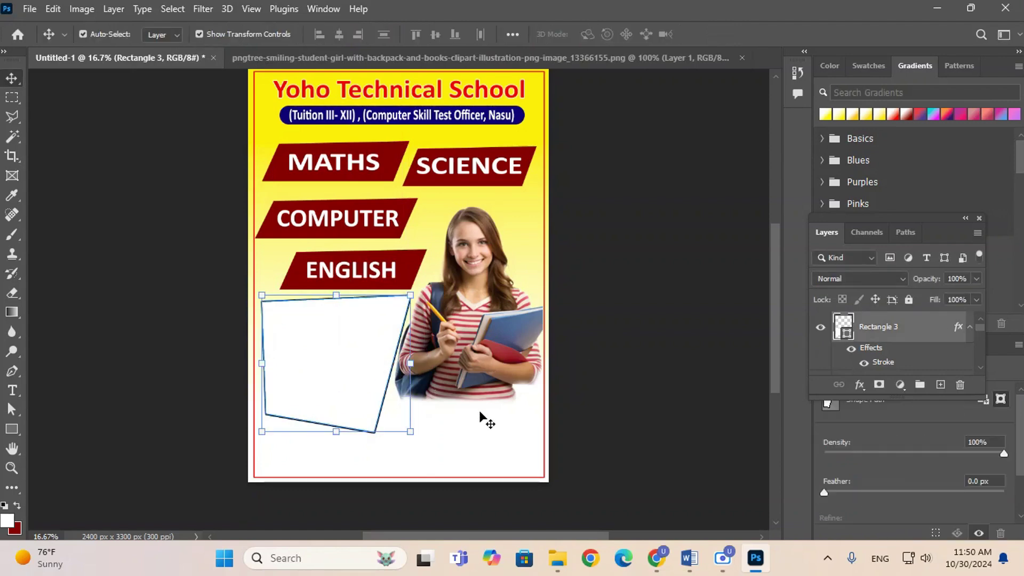
{"action": "left_click", "coordinate": [585, 403]}
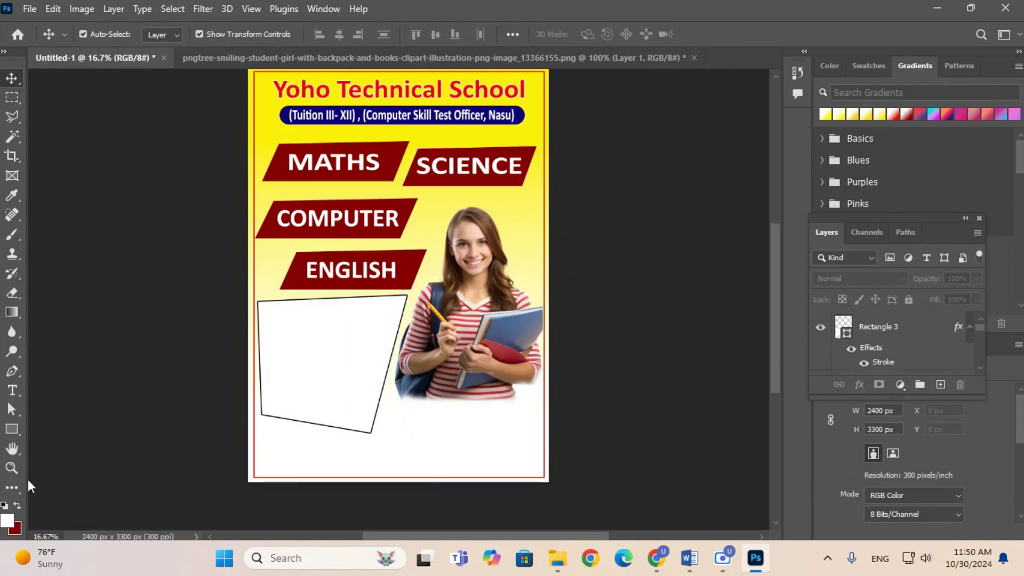
- Add a 12 pt Calibri Bold text with the seven Features lines copied from Word, and place it inside the white panel
{"action": "left_click", "coordinate": [12, 391]}
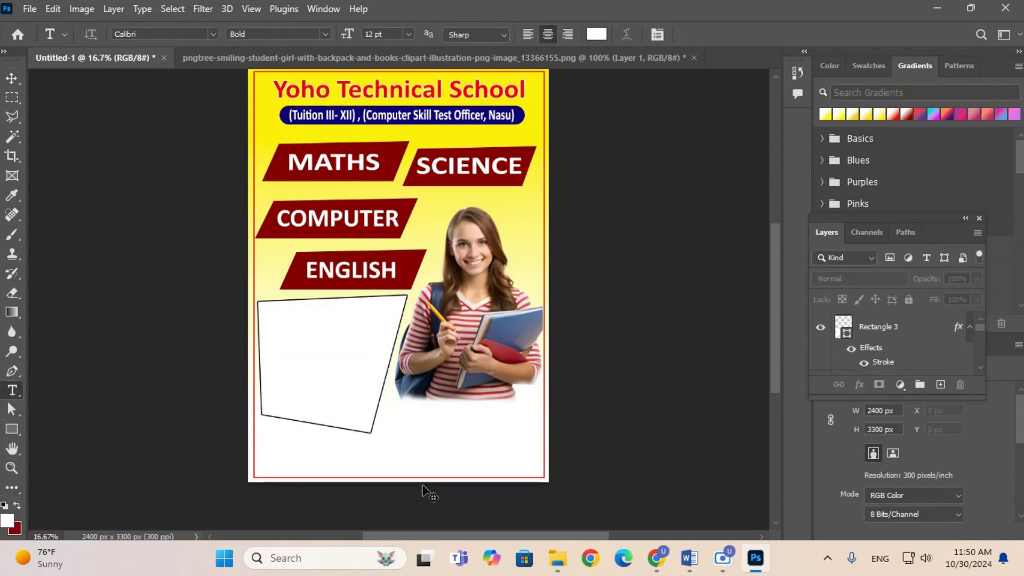
{"action": "left_click", "coordinate": [379, 426]}
{"action": "left_click_drag", "start_coordinate": [389, 457], "coordinate": [301, 380]}
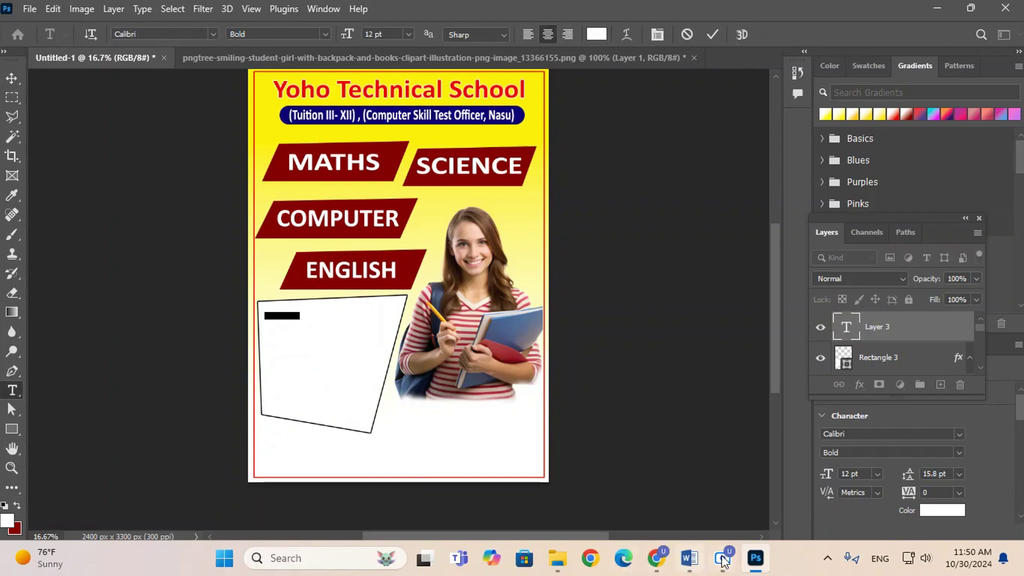
{"action": "left_click", "coordinate": [689, 558]}
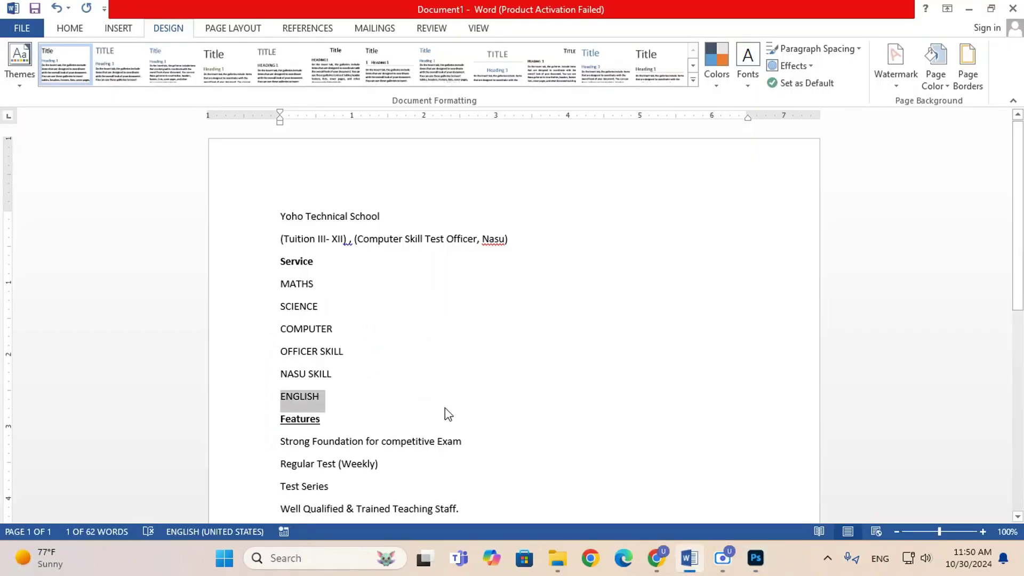
{"action": "scroll", "coordinate": [448, 414], "scroll_direction": "down", "scroll_amount": 2}
{"action": "left_click_drag", "start_coordinate": [279, 405], "coordinate": [440, 489]}
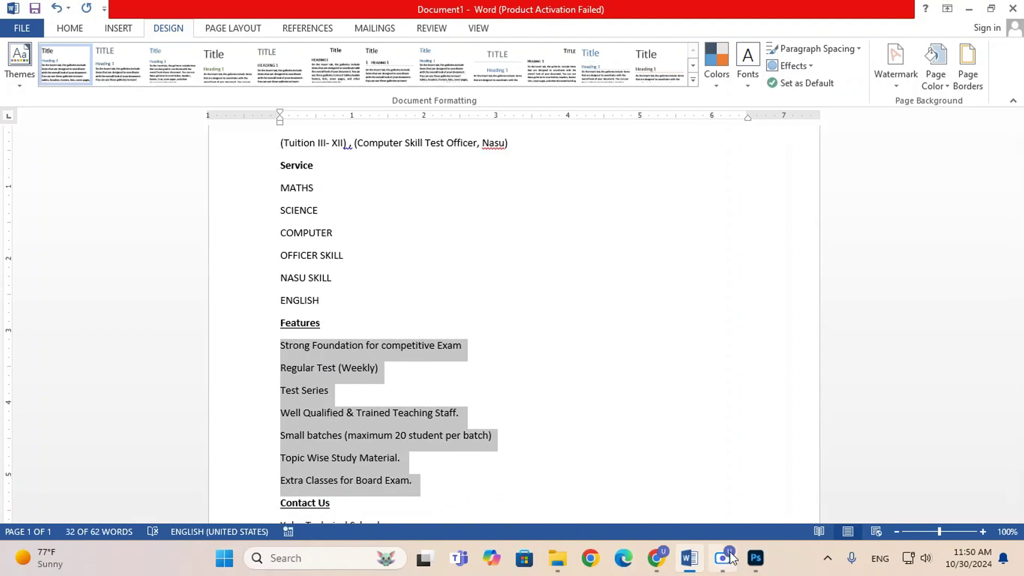
{"action": "left_click", "coordinate": [755, 558]}
{"action": "key", "text": "ctrl+v"}
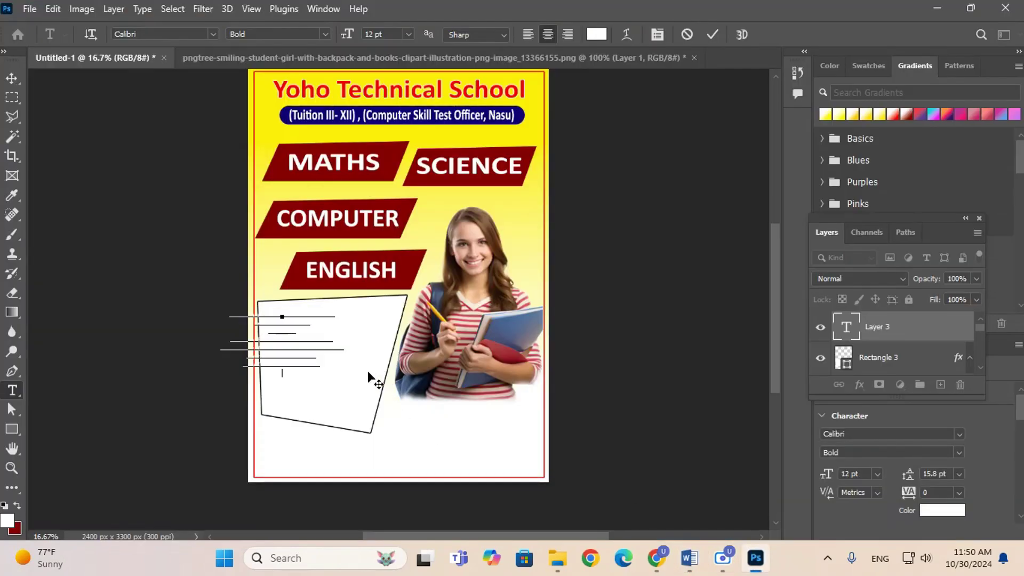
{"action": "left_click_drag", "start_coordinate": [344, 433], "coordinate": [378, 435]}
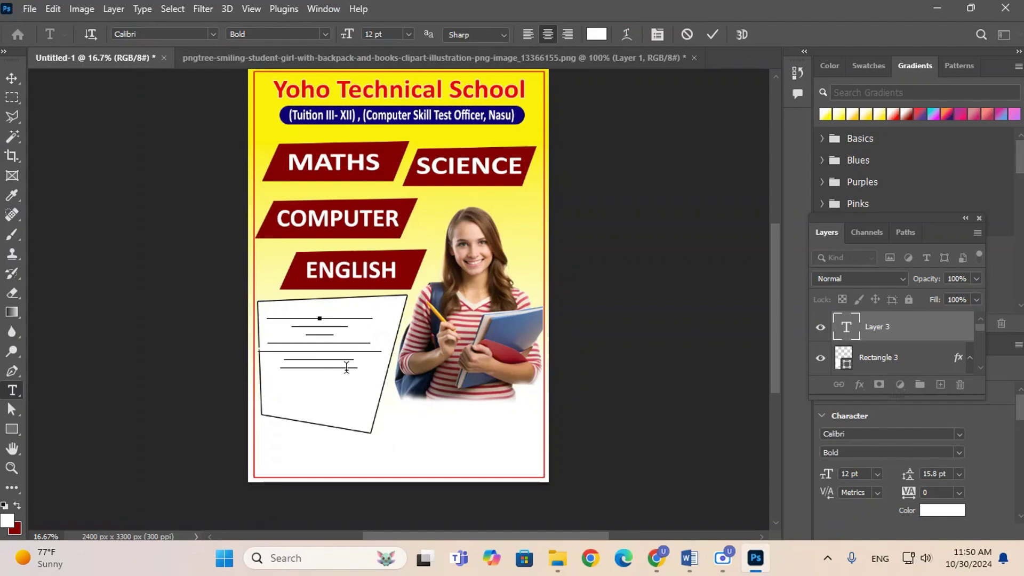
- Left-align all seven lines of the features text and set its colour to black
{"action": "key", "text": "ctrl+a"}
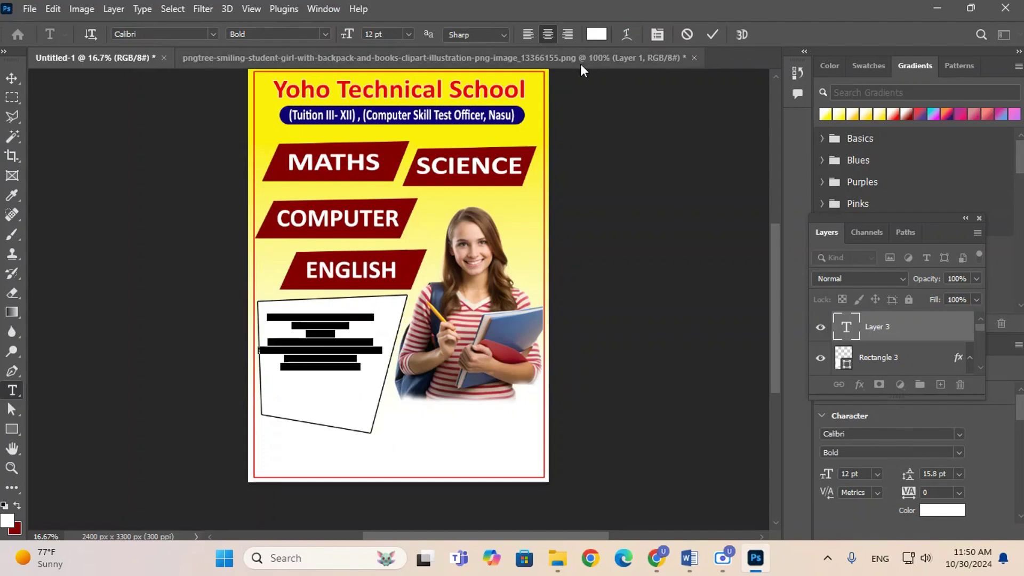
{"action": "left_click", "coordinate": [528, 34]}
{"action": "left_click", "coordinate": [596, 34]}
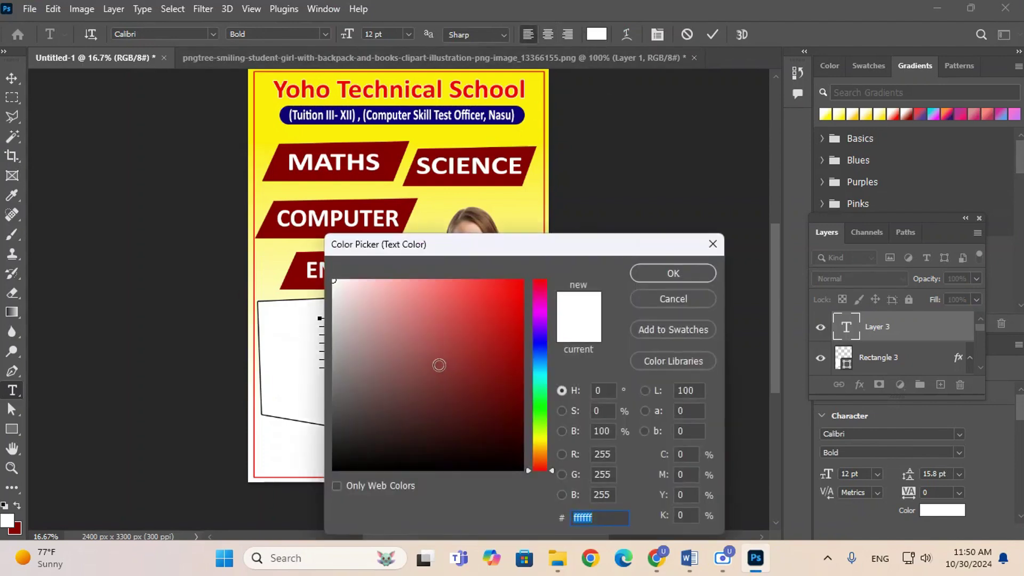
{"action": "left_click_drag", "start_coordinate": [439, 365], "coordinate": [334, 470]}
{"action": "left_click", "coordinate": [666, 278]}
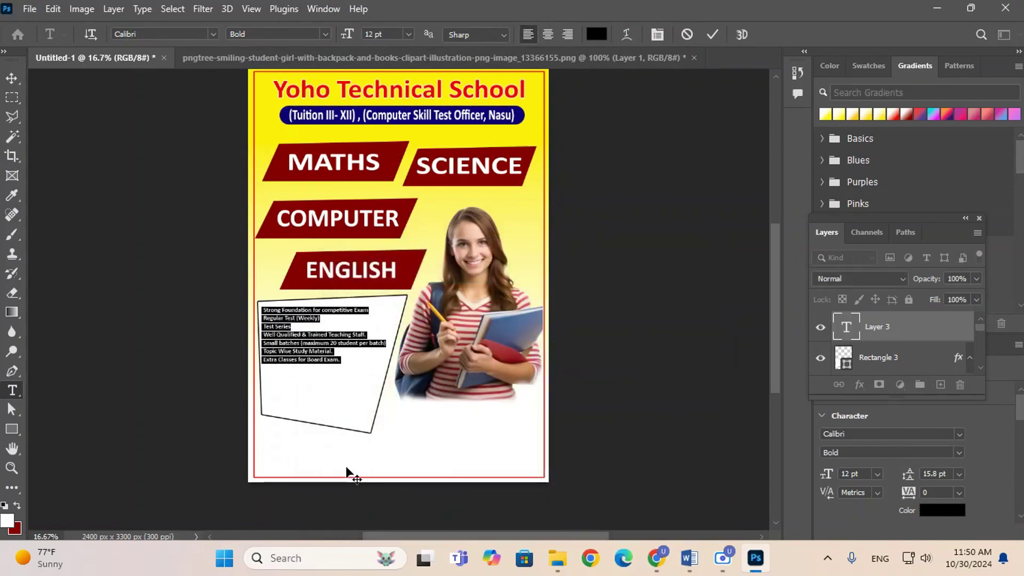
{"action": "left_click", "coordinate": [14, 76]}
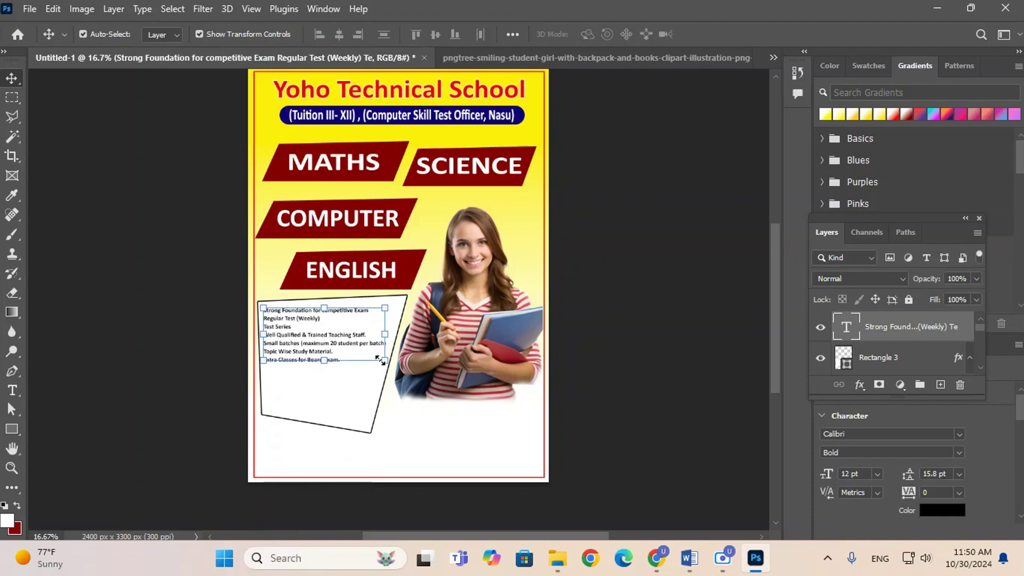
- Enlarge the features text to about 151% width and 162% height, and shift it slightly inside the white panel
{"action": "left_click_drag", "start_coordinate": [380, 361], "coordinate": [422, 400]}
{"action": "mouse_move", "coordinate": [353, 371]}
{"action": "left_mouse_down"}
{"action": "mouse_move", "coordinate": [350, 362]}
{"action": "mouse_move", "coordinate": [349, 371]}
{"action": "left_mouse_up"}
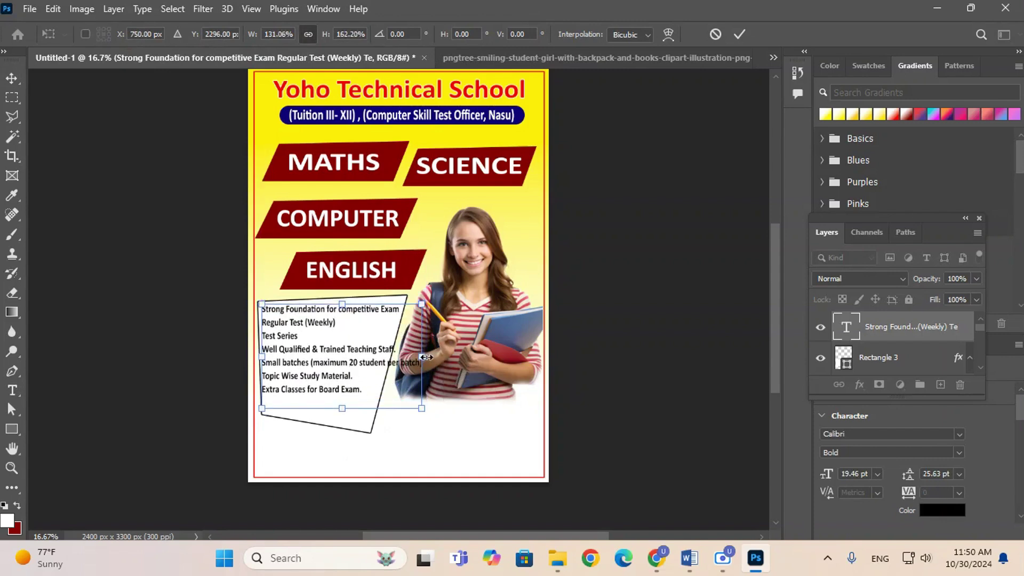
{"action": "left_click_drag", "start_coordinate": [426, 357], "coordinate": [446, 356]}
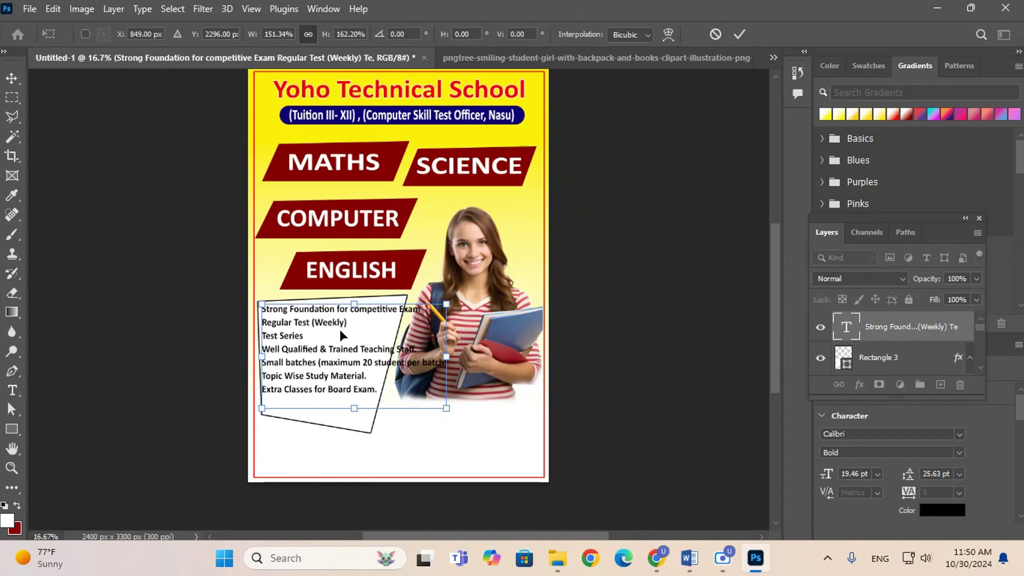
{"action": "key", "text": "Return"}
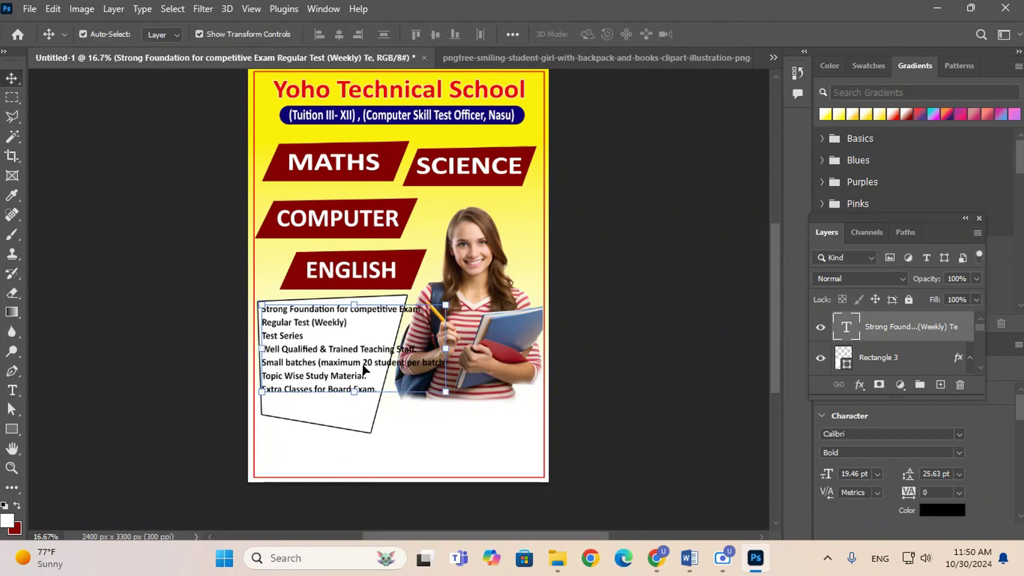
{"action": "left_click_drag", "start_coordinate": [363, 364], "coordinate": [367, 369]}
- Add an asterisk and a space as a bullet before each of the seven features lines
{"action": "key", "text": "t"}
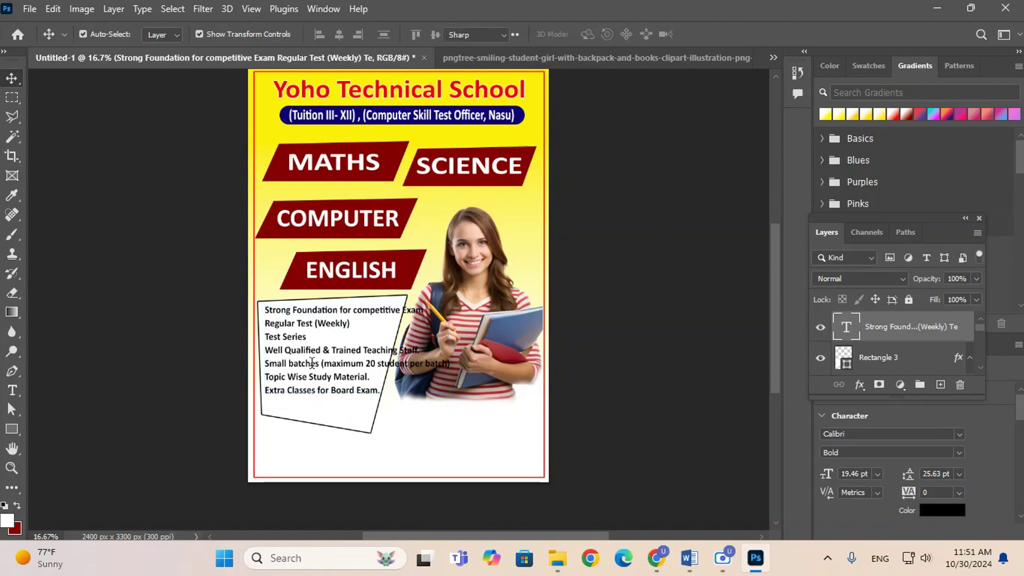
{"action": "left_click", "coordinate": [344, 361]}
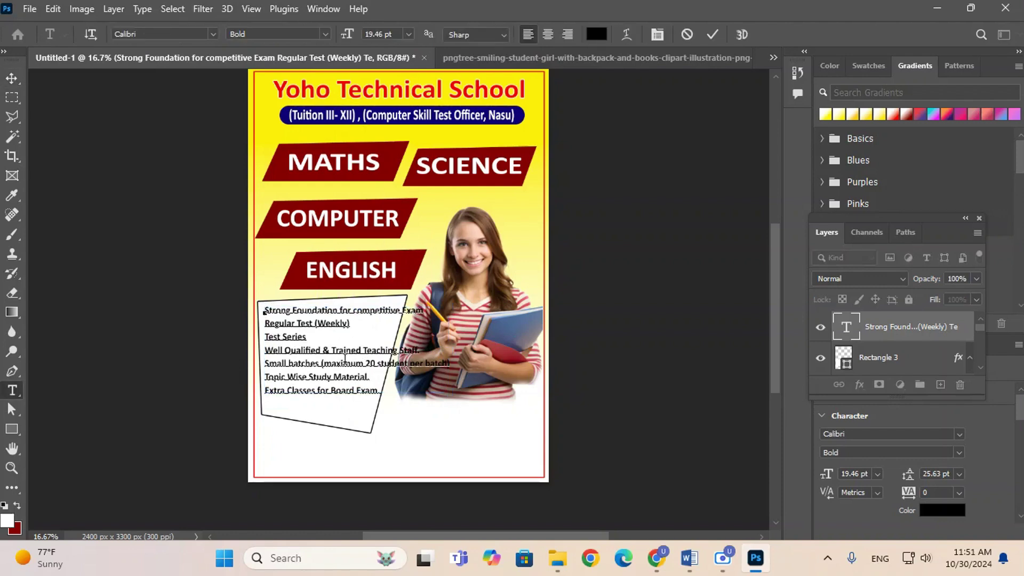
{"action": "type", "text": "*"}
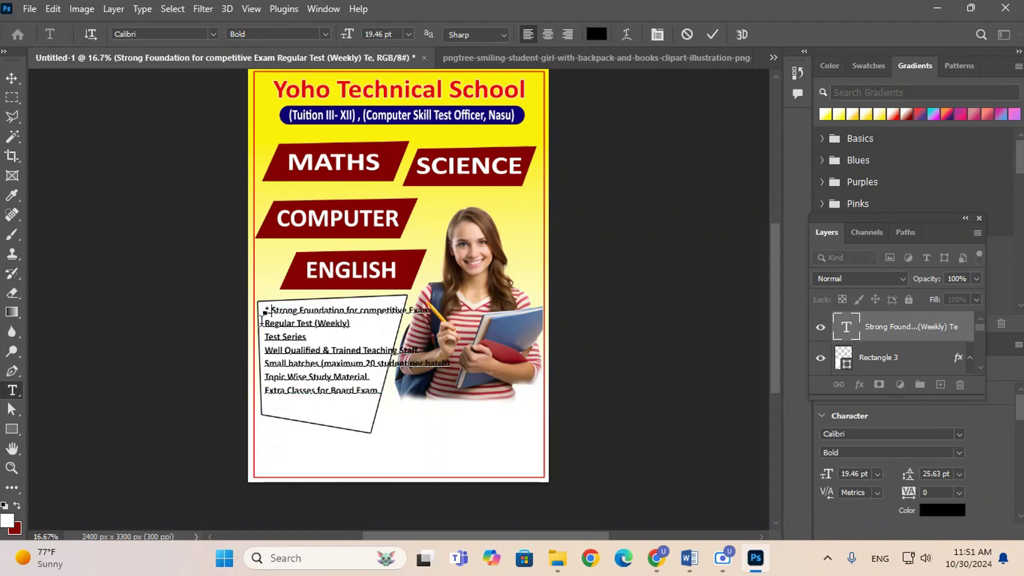
{"action": "key", "text": "Down"}
{"action": "type", "text": "* "}
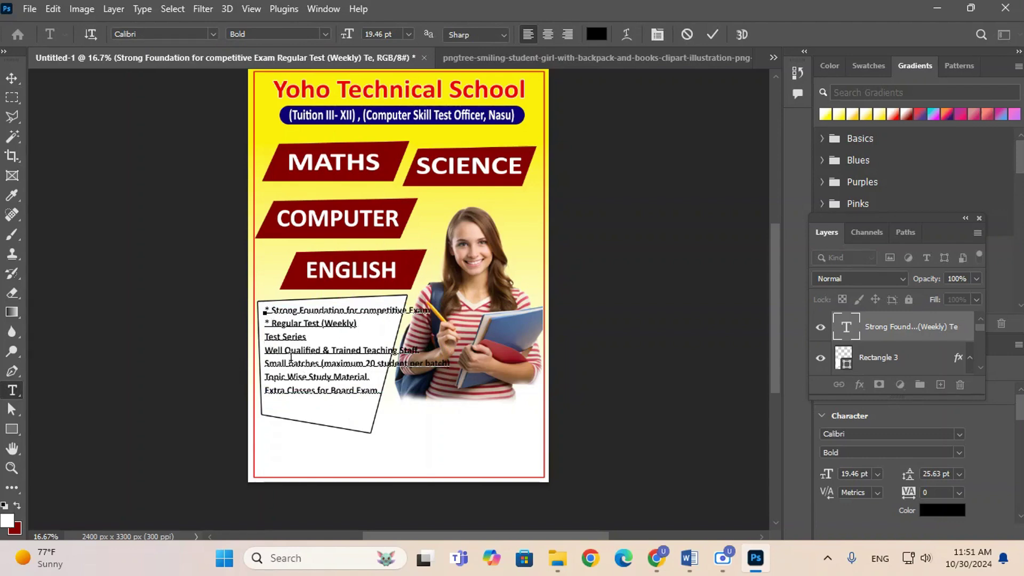
{"action": "type", "text": "* "}
{"action": "type", "text": "* "}
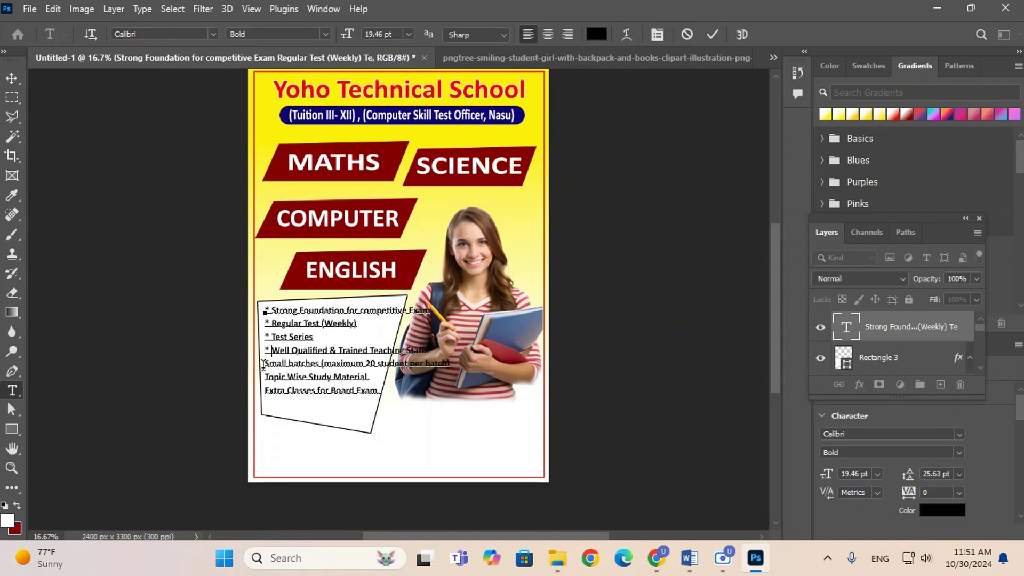
{"action": "type", "text": "*"}
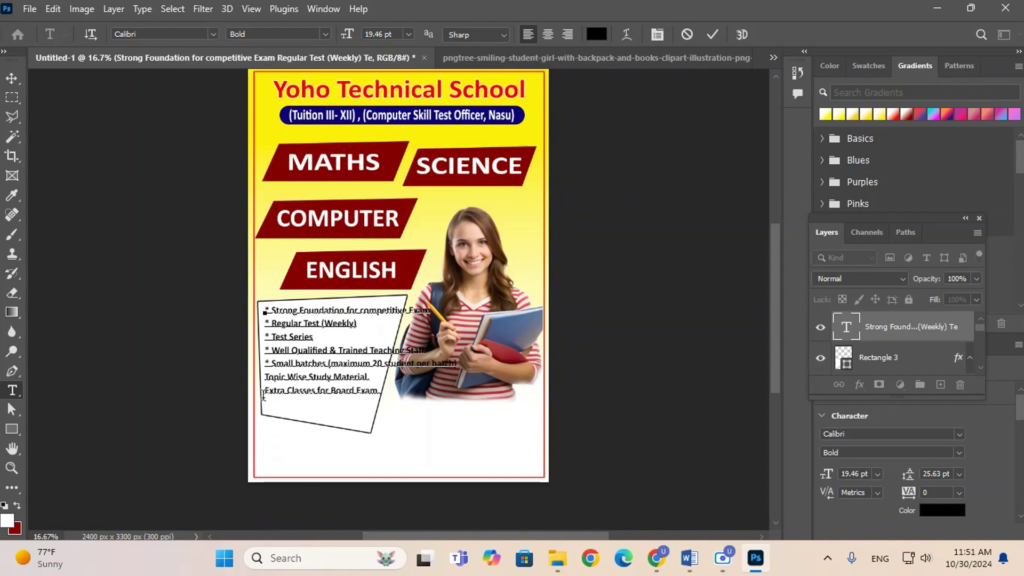
{"action": "left_click", "coordinate": [265, 376]}
{"action": "type", "text": "* "}
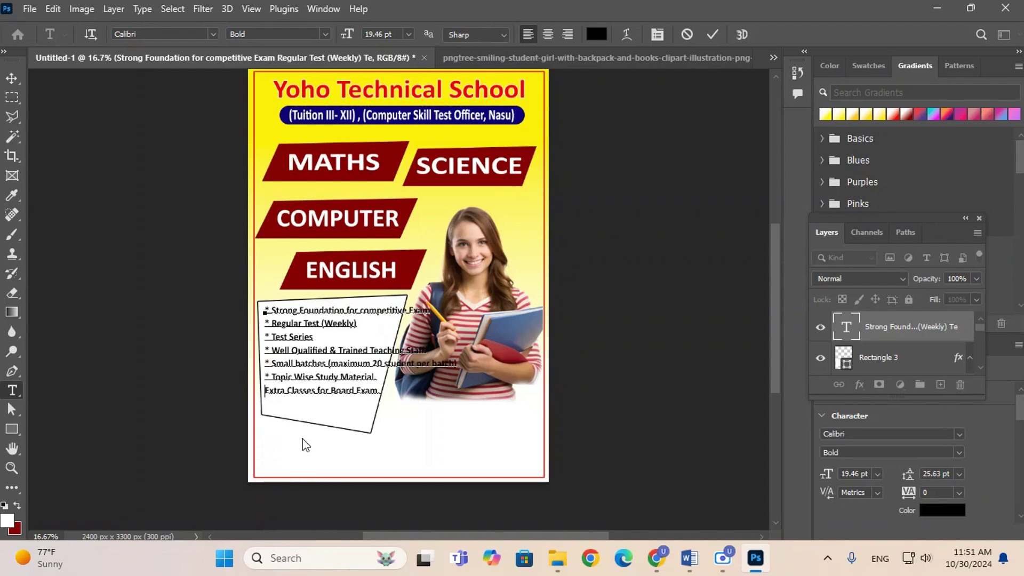
{"action": "type", "text": "*"}
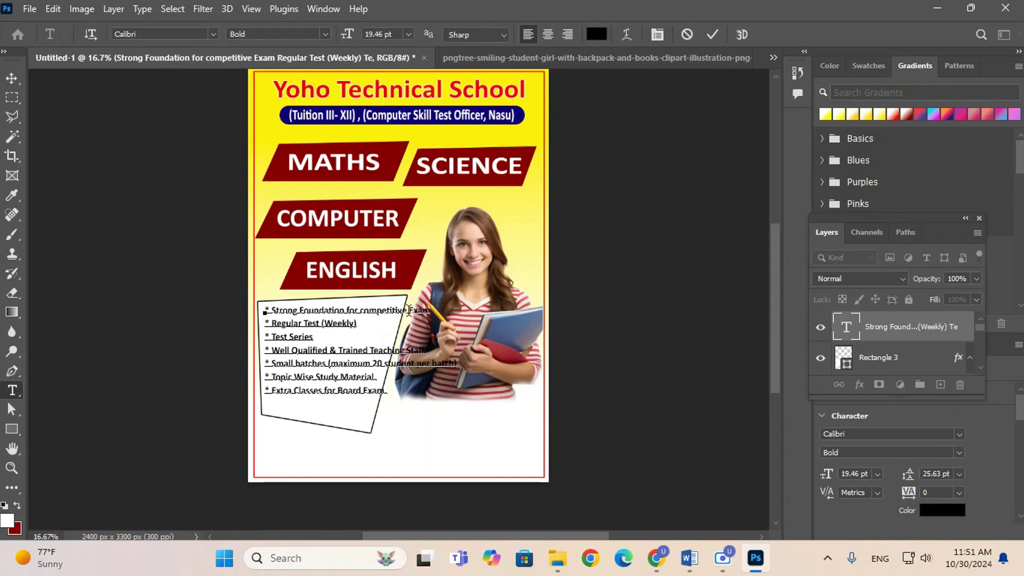
- Break the three long features lines before "Exam", "Staff." and "student per batch)", indenting the continuation lines under the text
{"action": "key", "text": "Return"}
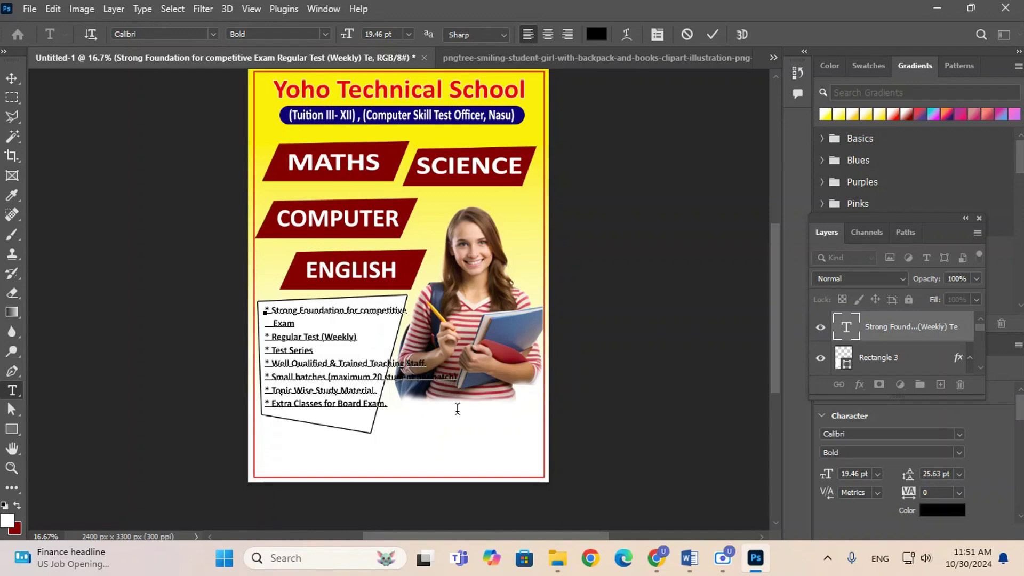
{"action": "key", "text": "Return"}
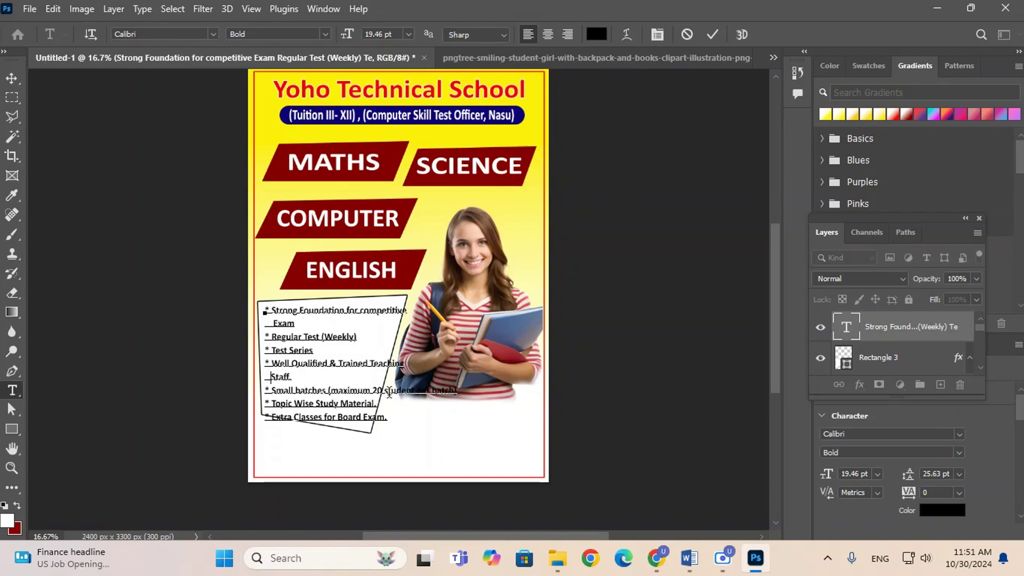
{"action": "key", "text": "Return"}
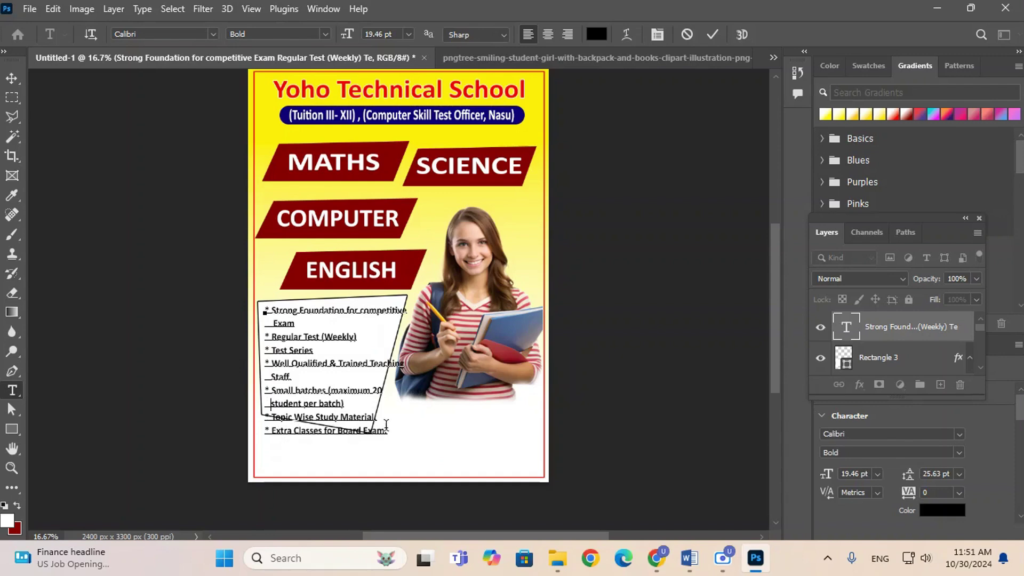
{"action": "left_click", "coordinate": [17, 78]}
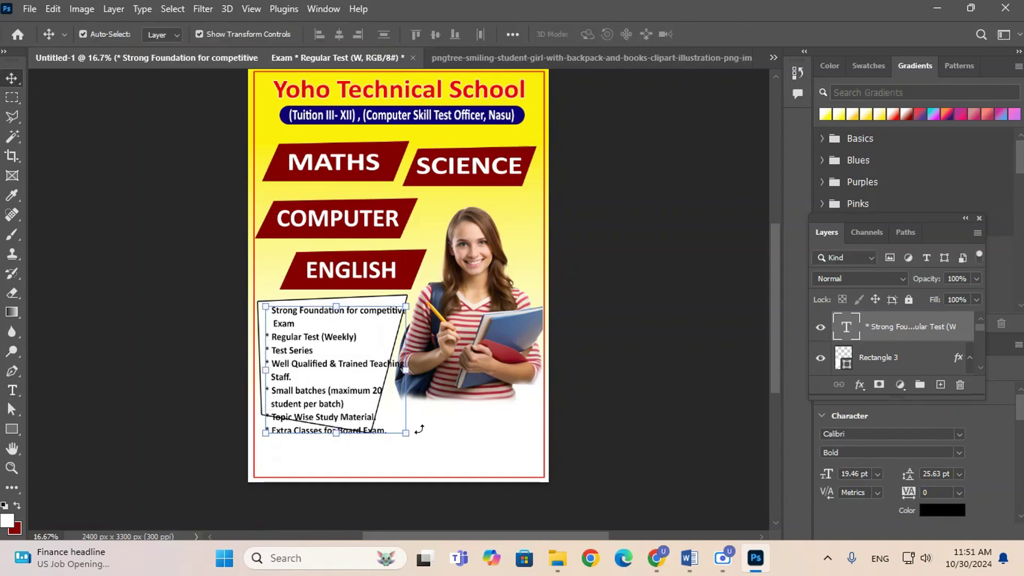
- Scale the bulleted text to about 90% width and 82% height, and position it inside the panel at X 641 px, Y 2348.5 px
{"action": "mouse_move", "coordinate": [407, 436]}
{"action": "left_mouse_down"}
{"action": "mouse_move", "coordinate": [398, 406]}
{"action": "mouse_move", "coordinate": [404, 430]}
{"action": "left_mouse_up"}
{"action": "left_click_drag", "start_coordinate": [408, 295], "coordinate": [402, 309]}
{"action": "left_click_drag", "start_coordinate": [334, 370], "coordinate": [333, 354]}
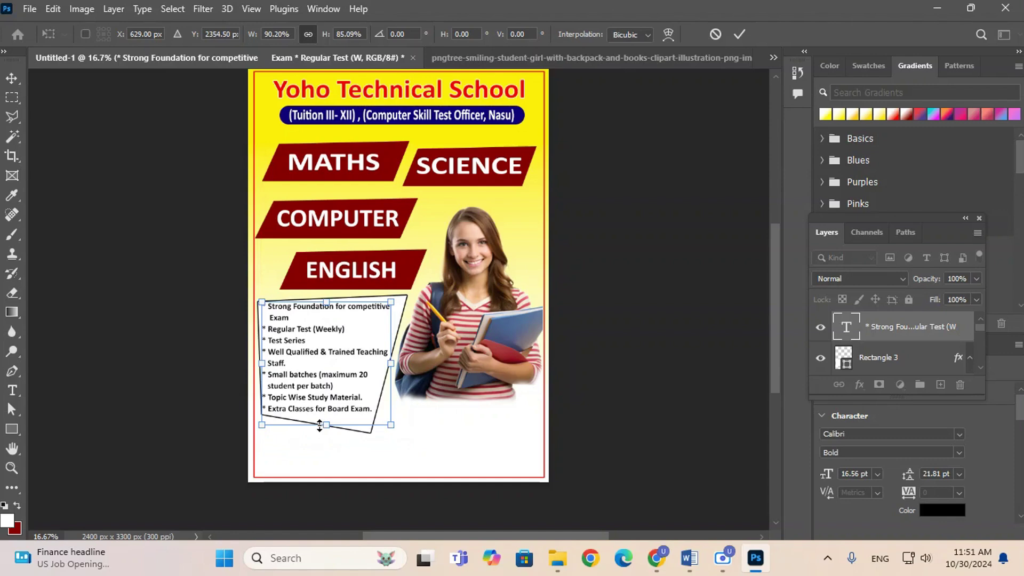
{"action": "left_click_drag", "start_coordinate": [320, 426], "coordinate": [321, 421]}
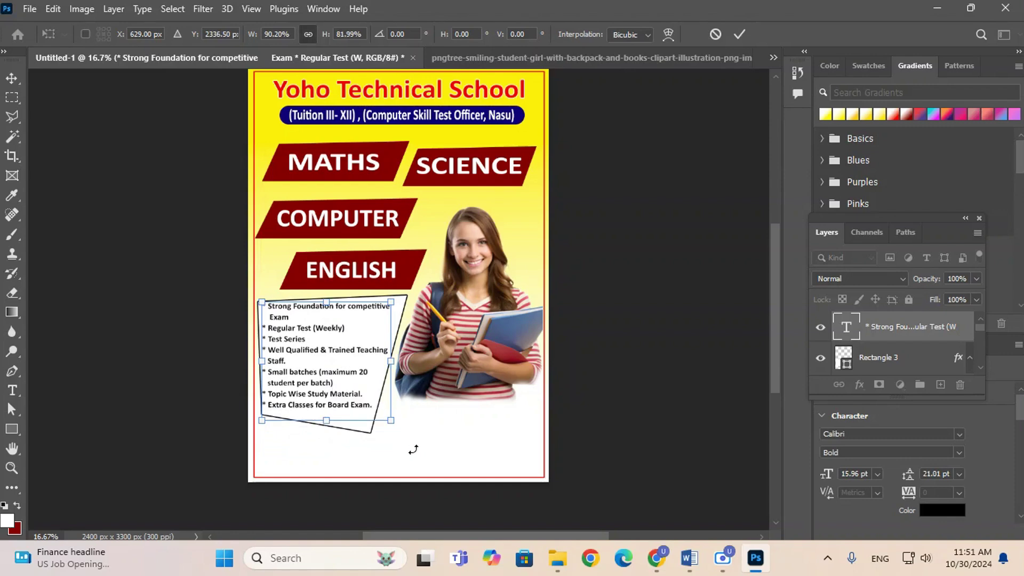
{"action": "key", "text": "Right"}
{"action": "key", "text": "Down"}
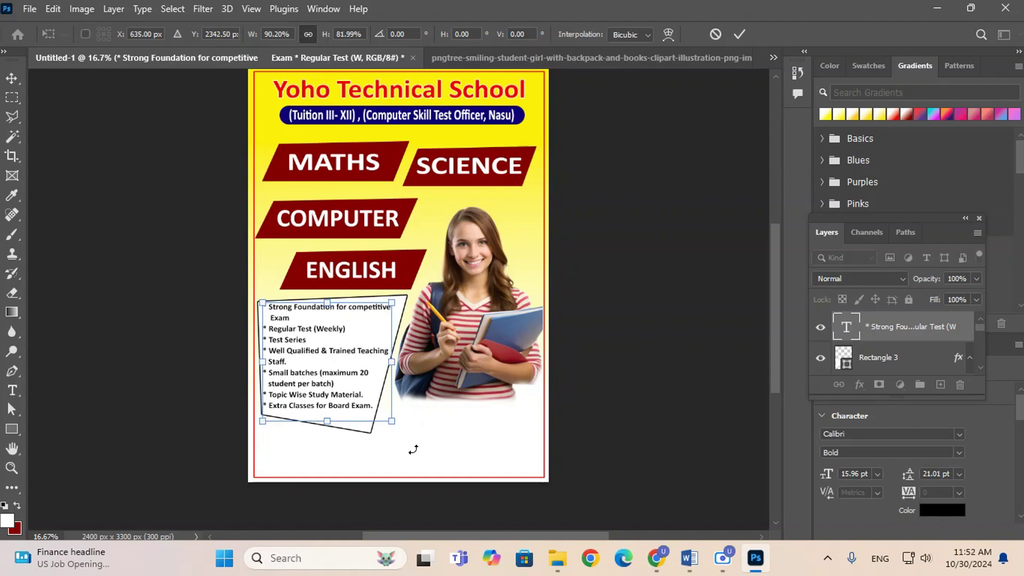
{"action": "key", "text": "Right"}
{"action": "key", "text": "Down"}
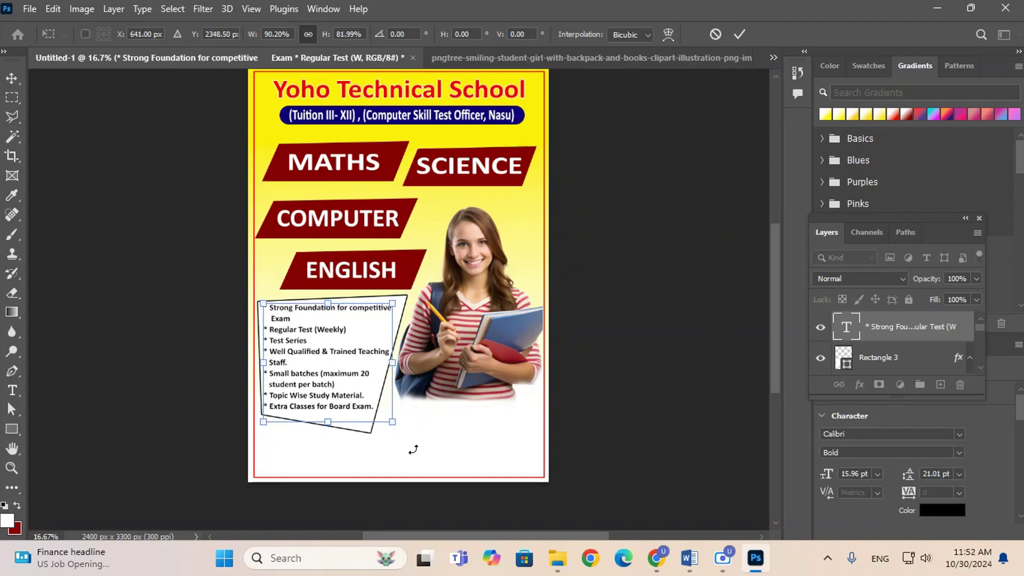
{"action": "key", "text": "Return"}
{"action": "left_click", "coordinate": [484, 488]}
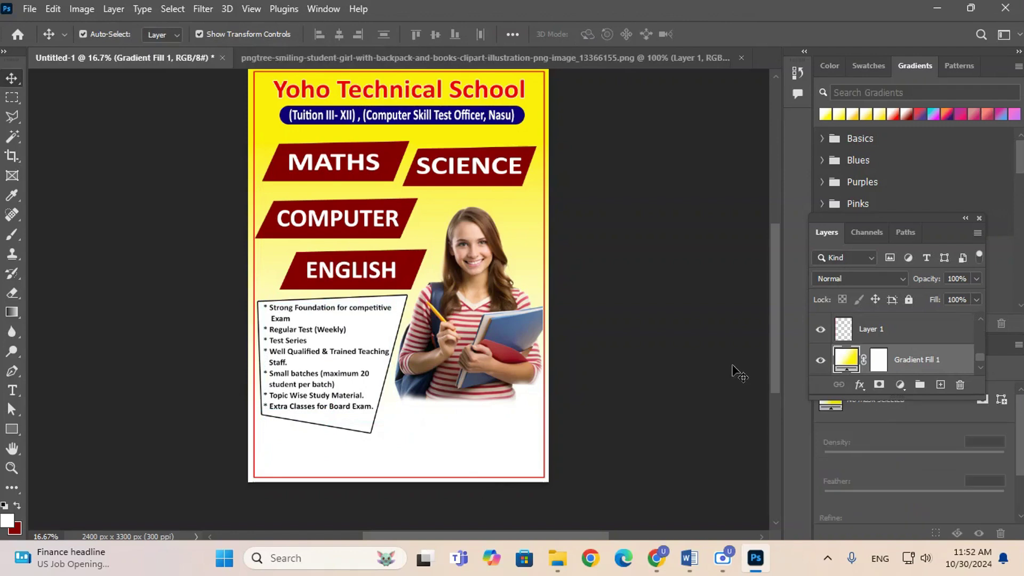
- Raise the white panel's lower-right corner so that its lower edge runs nearly level just beneath the last features line
{"action": "key", "text": "ctrl+plus"}
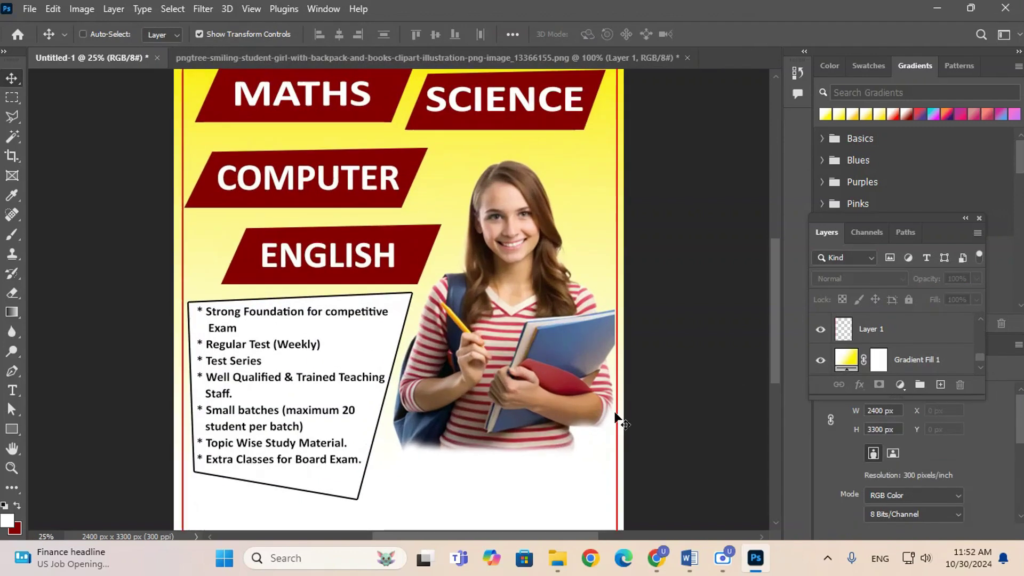
{"action": "scroll", "coordinate": [432, 421], "scroll_direction": "down", "scroll_amount": 2}
{"action": "scroll", "coordinate": [396, 406], "scroll_direction": "down", "scroll_amount": 1}
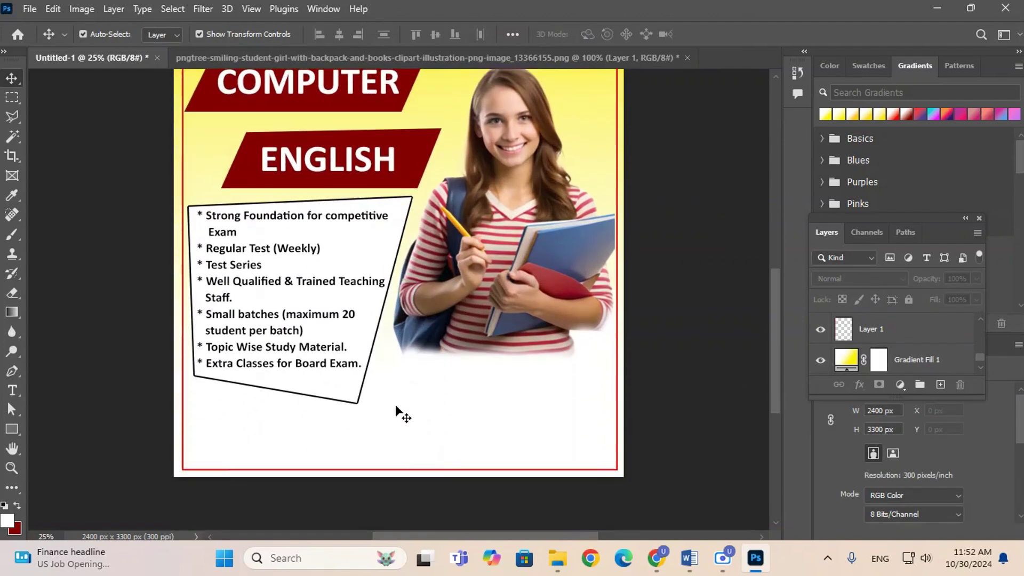
{"action": "left_click", "coordinate": [345, 399]}
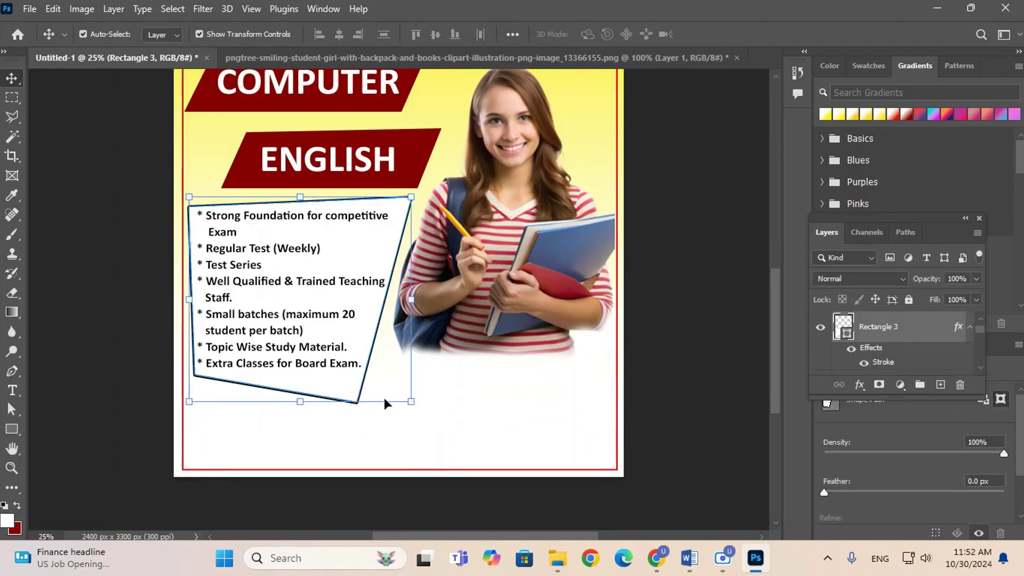
{"action": "left_click_drag", "start_coordinate": [411, 402], "coordinate": [412, 376]}
{"action": "key", "text": "Return"}
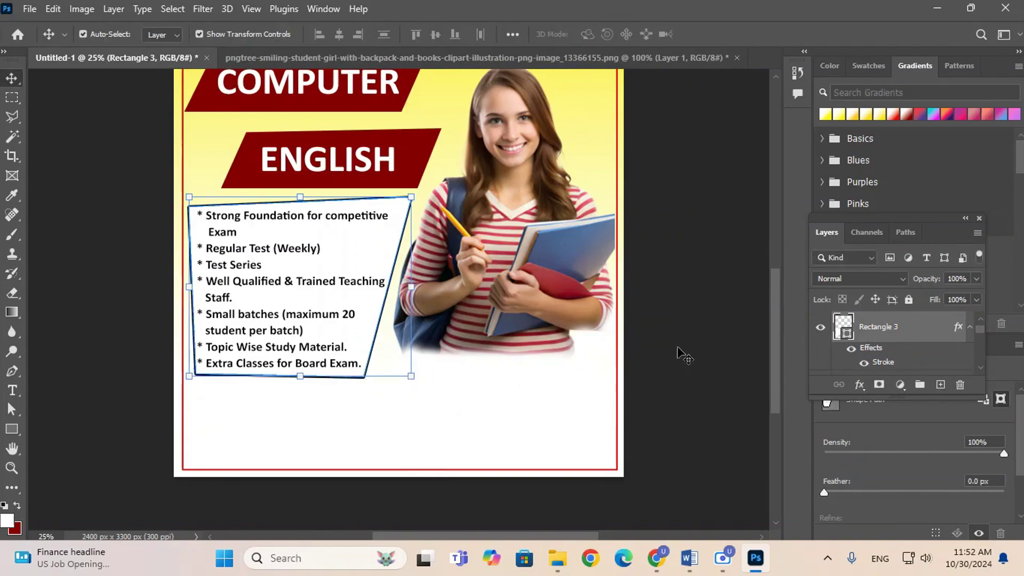
{"action": "left_click", "coordinate": [613, 410]}
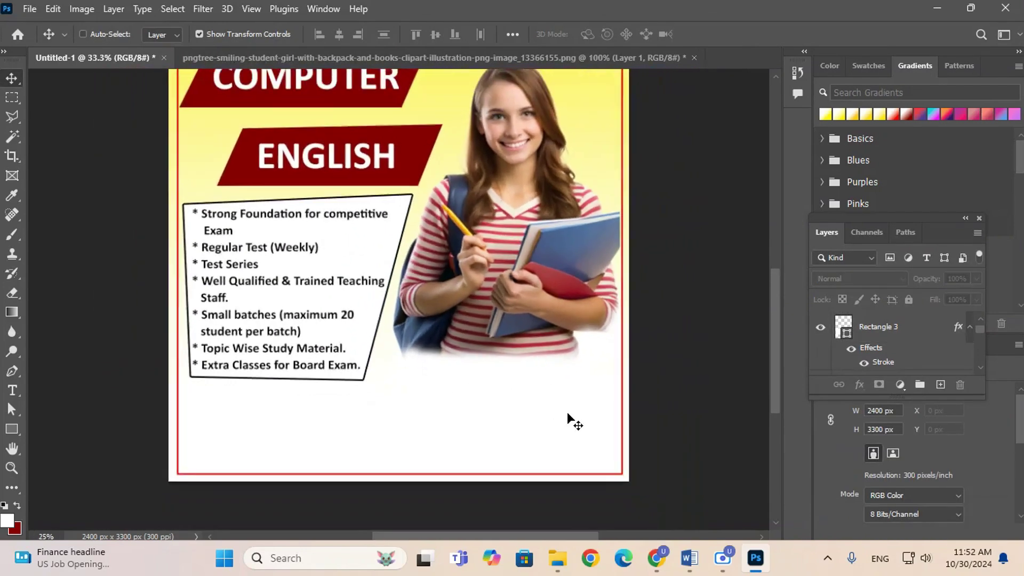
- Draw a white rectangle of about 1168 × 280 px just below the student photo, at about X 1125 px, Y 2667 px
{"action": "key", "text": "ctrl+minus"}
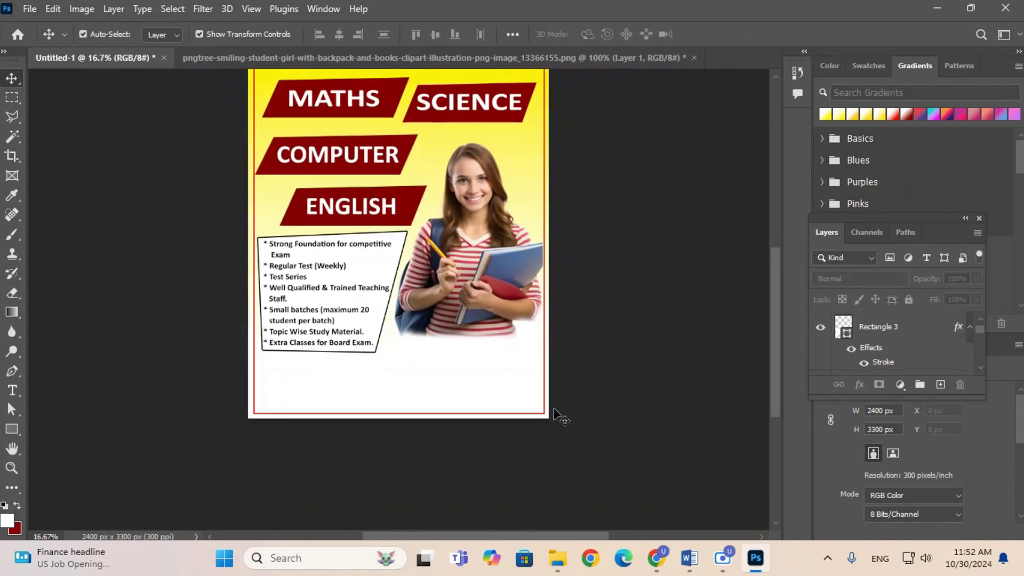
{"action": "scroll", "coordinate": [602, 419], "scroll_direction": "up", "scroll_amount": 1}
{"action": "scroll", "coordinate": [603, 419], "scroll_direction": "down", "scroll_amount": 2}
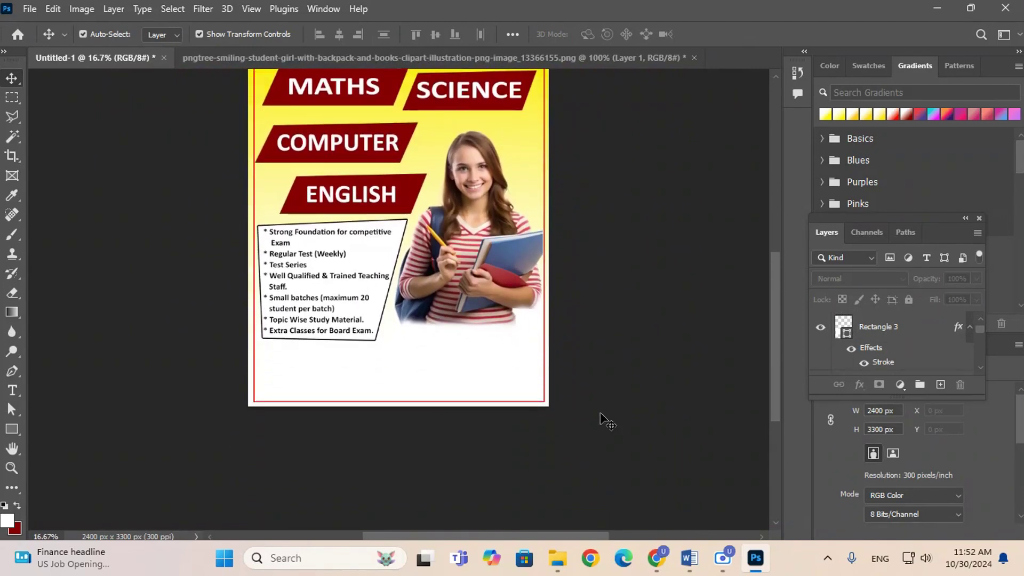
{"action": "scroll", "coordinate": [603, 419], "scroll_direction": "up", "scroll_amount": 2}
{"action": "scroll", "coordinate": [603, 418], "scroll_direction": "down", "scroll_amount": 2}
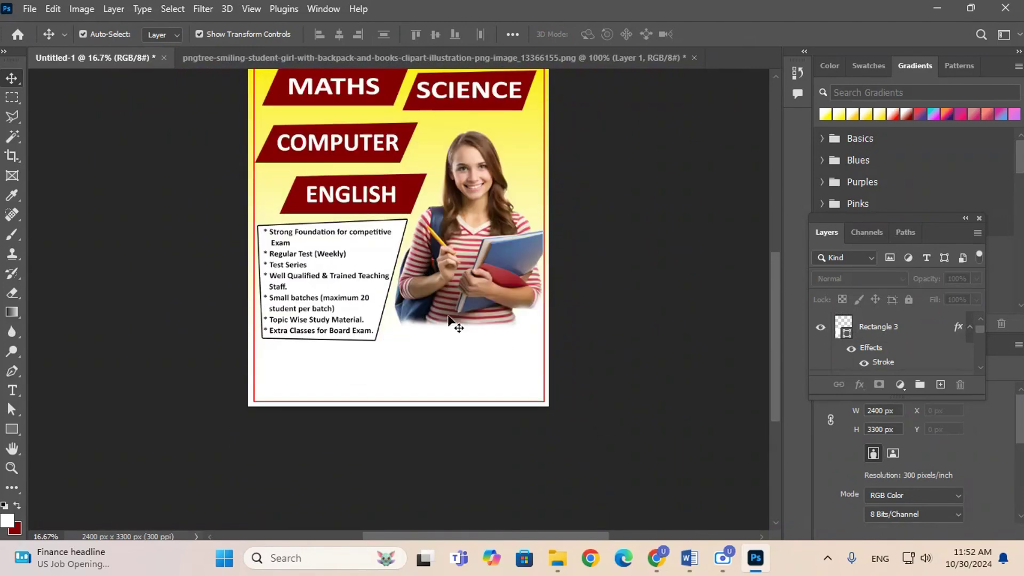
{"action": "left_click", "coordinate": [12, 429]}
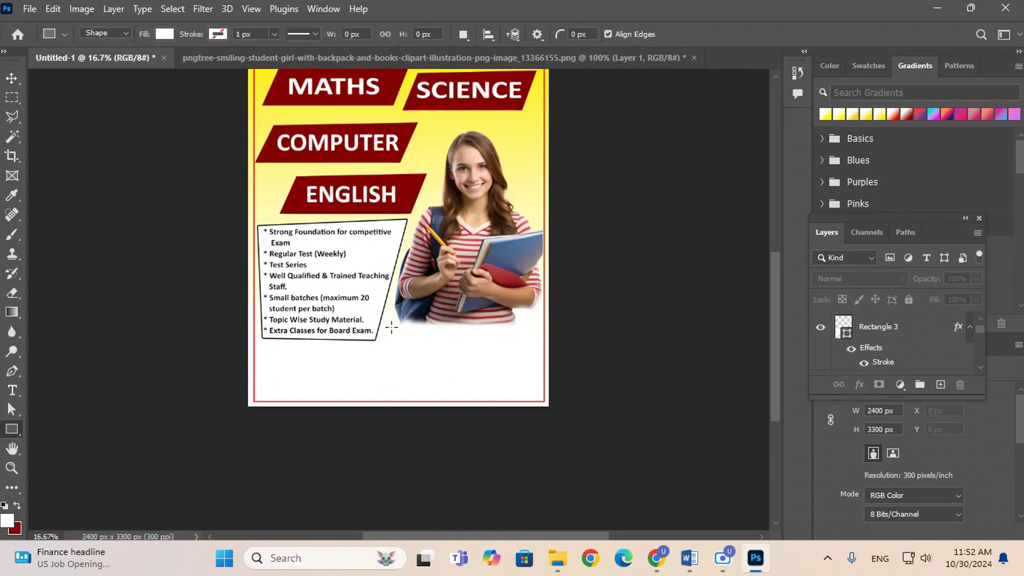
{"action": "left_click_drag", "start_coordinate": [391, 327], "coordinate": [535, 362]}
{"action": "left_click_drag", "start_coordinate": [392, 345], "coordinate": [386, 345]}
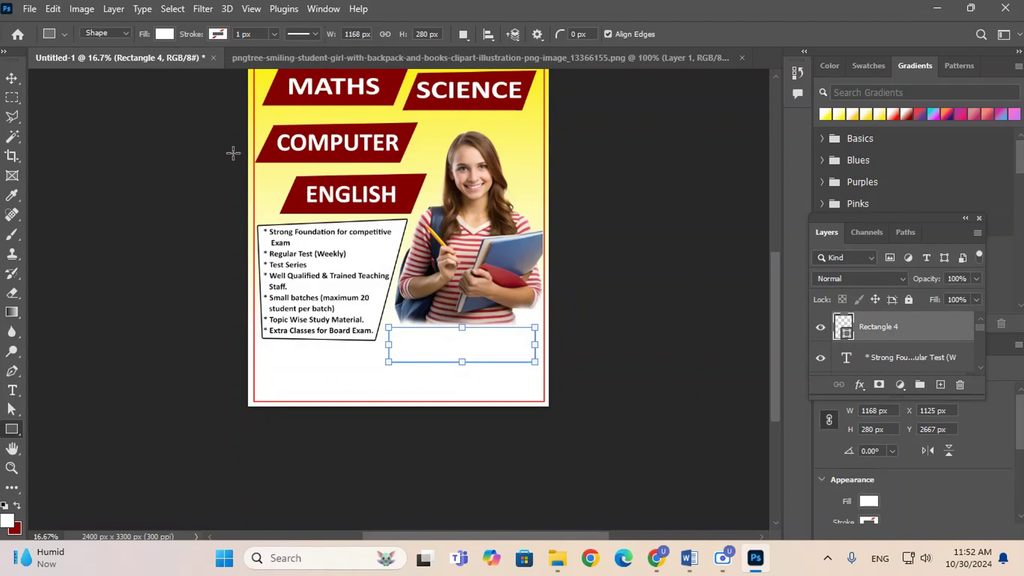
- Nudge the student photo slightly down towards the new rectangle beneath it
{"action": "left_click", "coordinate": [11, 77]}
{"action": "left_click", "coordinate": [465, 225]}
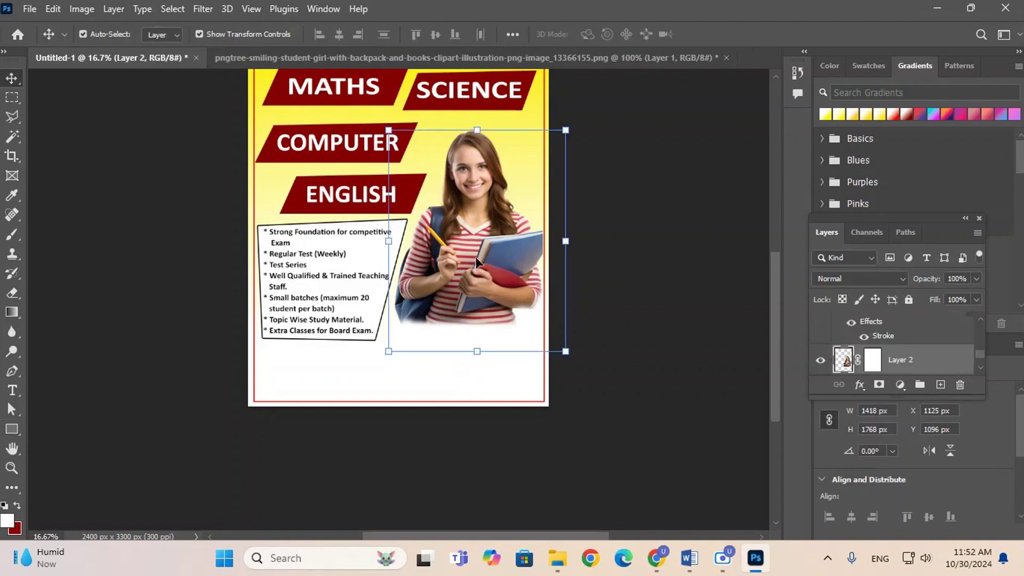
{"action": "left_click", "coordinate": [502, 354]}
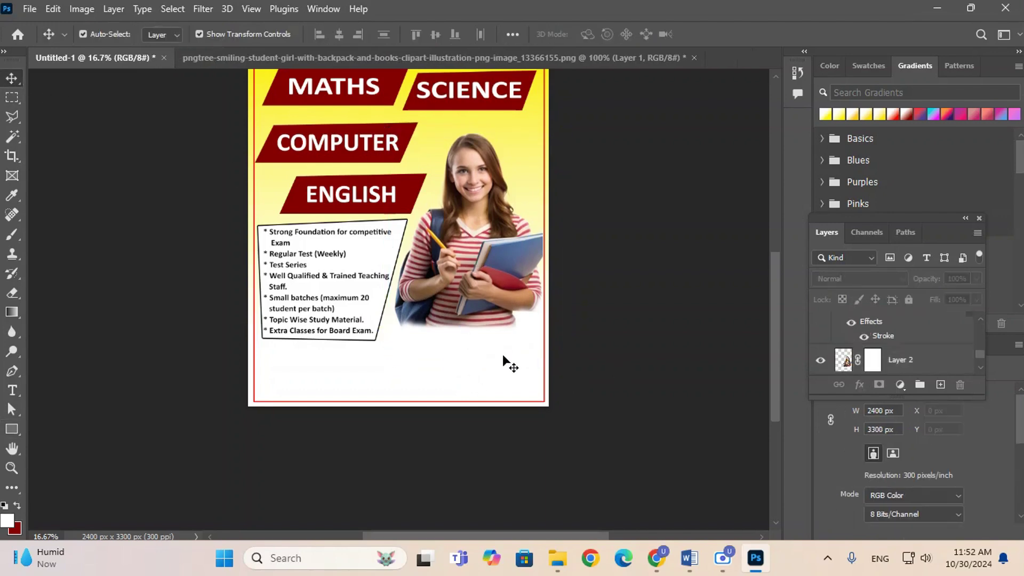
- Fill the new rectangle below the student photo with the recently used dark red
{"action": "left_click", "coordinate": [487, 344]}
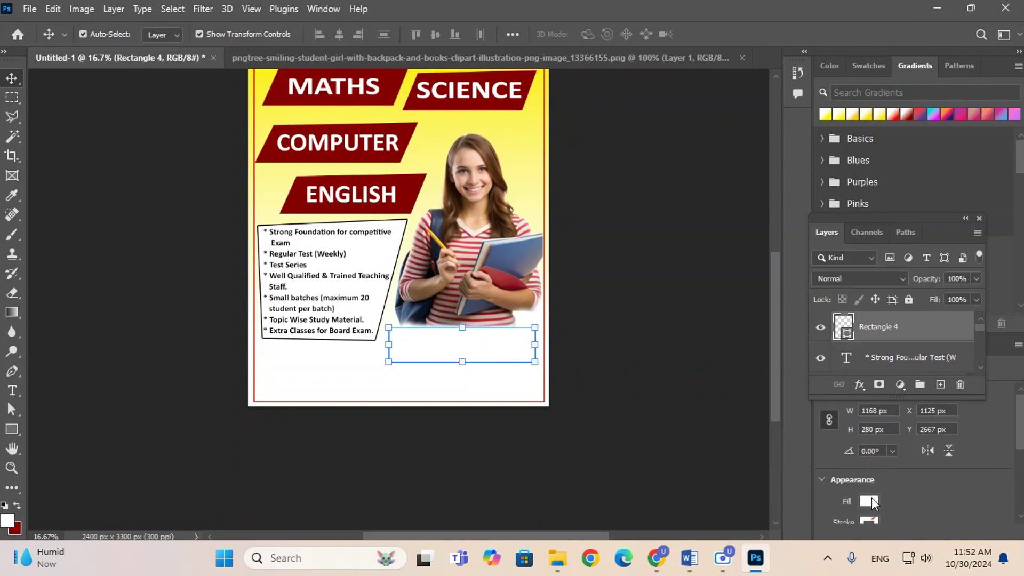
{"action": "left_click", "coordinate": [872, 500]}
{"action": "left_click", "coordinate": [817, 335]}
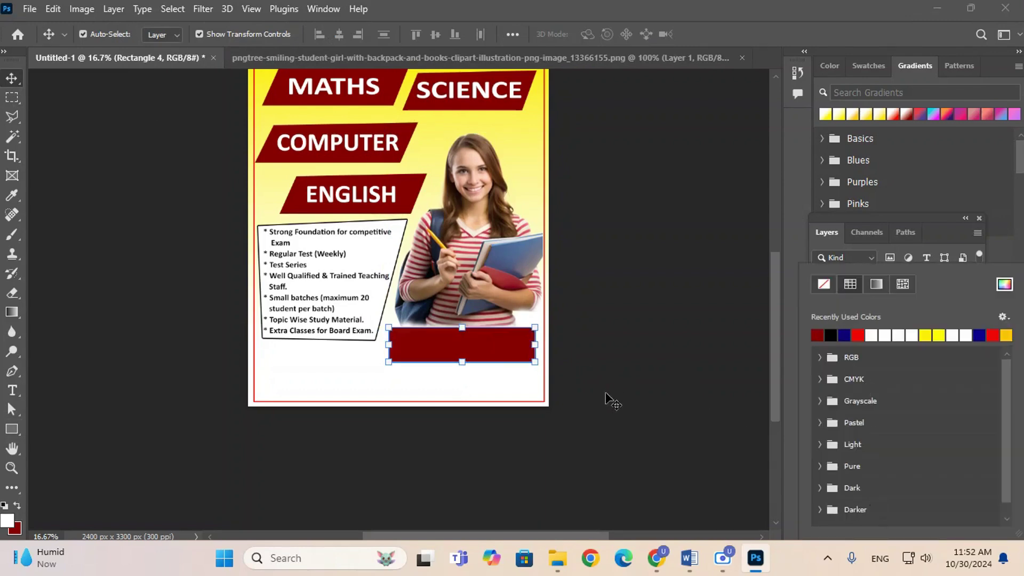
{"action": "left_click", "coordinate": [606, 394]}
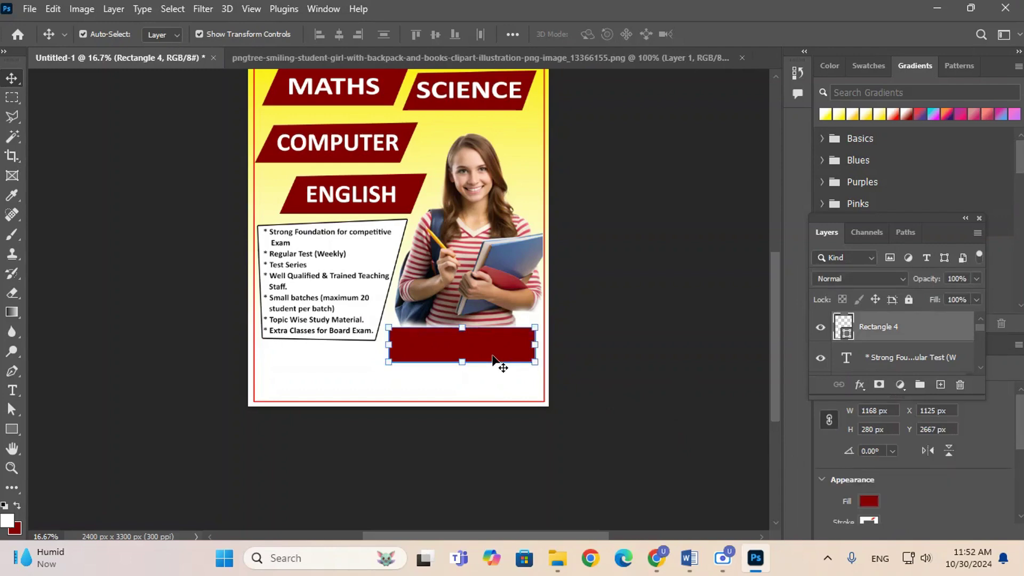
- Nudge the dark red rectangle up against the lower edge of the student photo, to about Y 2656 px
{"action": "key", "text": "shift+Up"}
{"action": "key", "text": "shift+Up"}
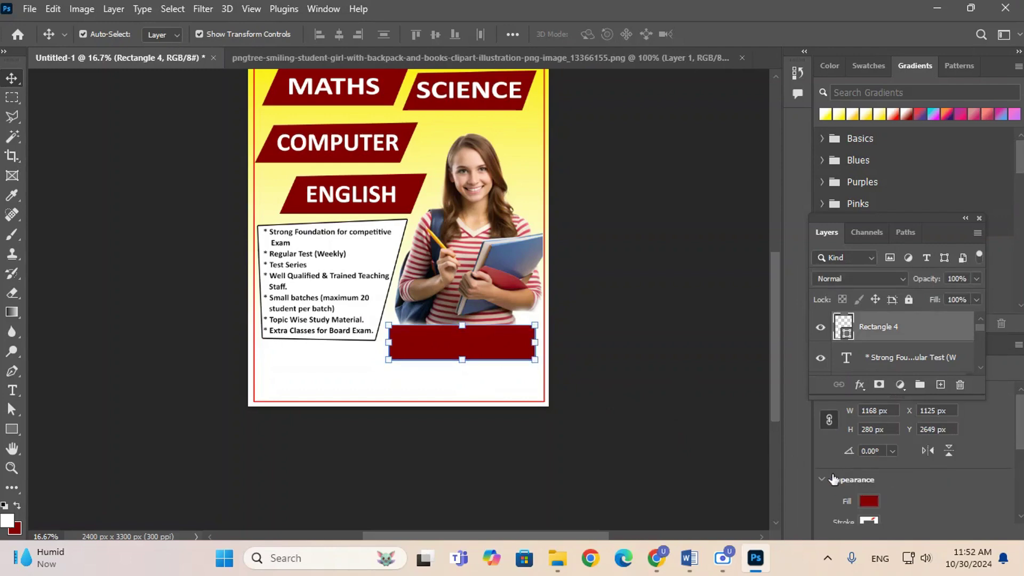
{"action": "key", "text": "shift+Up"}
{"action": "key", "text": "Down"}
{"action": "key", "text": "Down"}
{"action": "key", "text": "Down"}
{"action": "key", "text": "Down"}
{"action": "key", "text": "Down"}
{"action": "key", "text": "Down"}
{"action": "key", "text": "Down"}
{"action": "key", "text": "Down"}
{"action": "key", "text": "Down"}
{"action": "key", "text": "Down"}
{"action": "key", "text": "Down"}
{"action": "key", "text": "Down"}
{"action": "key", "text": "Down"}
{"action": "key", "text": "Down"}
{"action": "key", "text": "Down"}
{"action": "key", "text": "Down"}
{"action": "key", "text": "Down"}
{"action": "key", "text": "Down"}
{"action": "key", "text": "Down"}
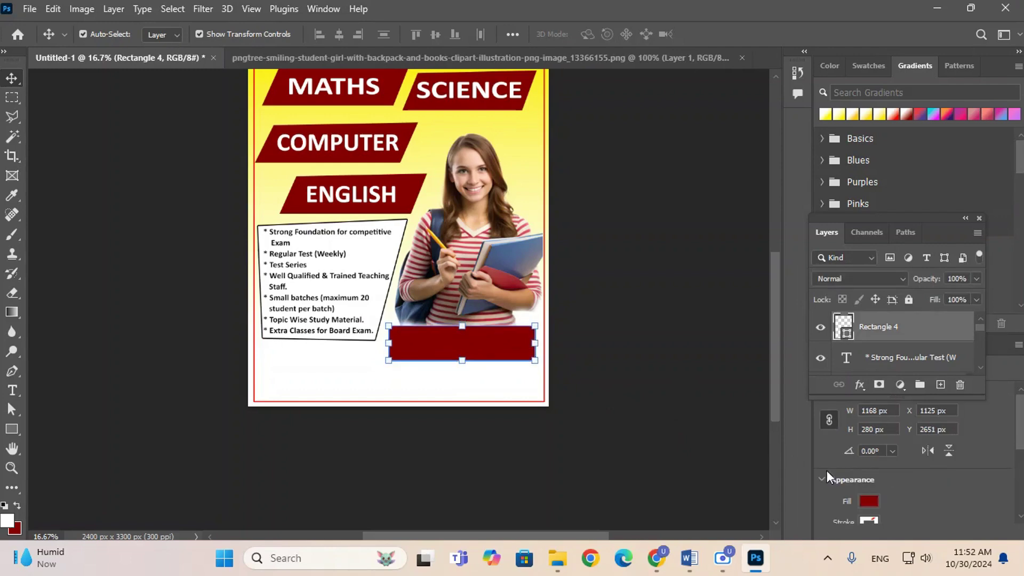
- Round all four corners of the dark red rectangle to a 93 px radius
{"action": "scroll", "coordinate": [906, 506], "scroll_direction": "down", "scroll_amount": 4}
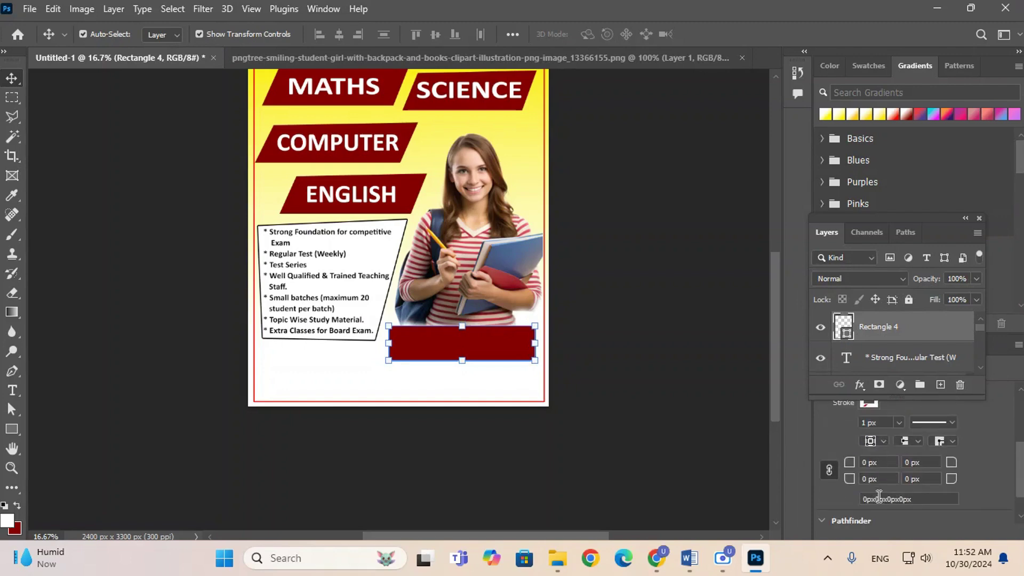
{"action": "mouse_move", "coordinate": [848, 464]}
{"action": "left_mouse_down"}
{"action": "mouse_move", "coordinate": [872, 469]}
{"action": "mouse_move", "coordinate": [854, 468]}
{"action": "left_mouse_up"}
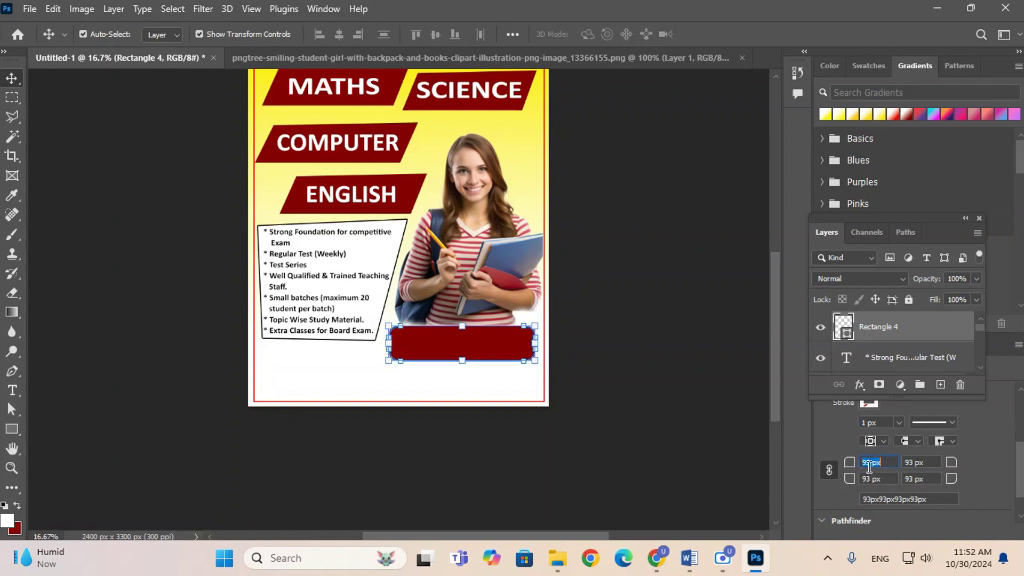
{"action": "left_click", "coordinate": [510, 397]}
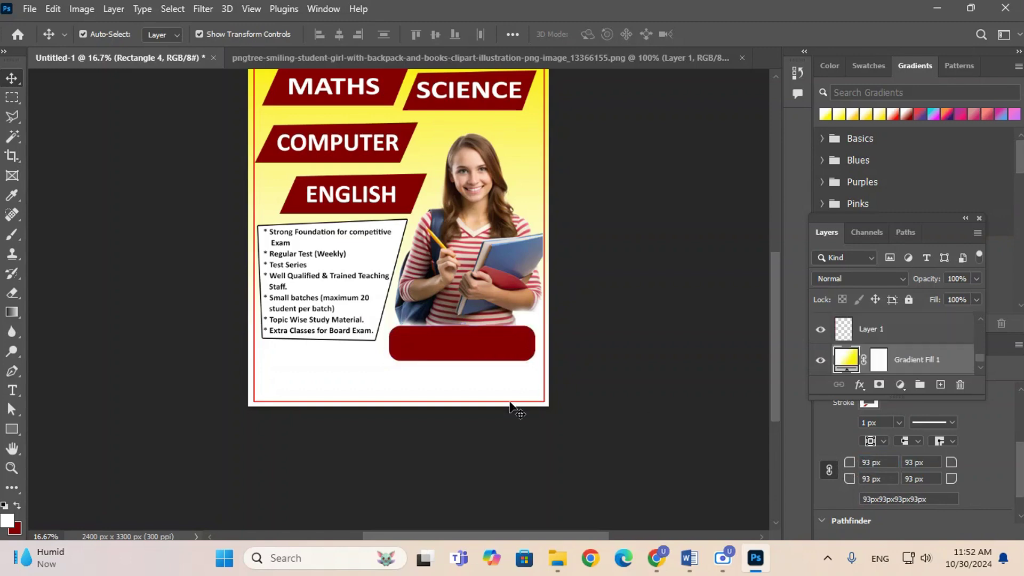
- Add an 8 px white outside stroke to the rounded dark red box
{"action": "left_click", "coordinate": [469, 341]}
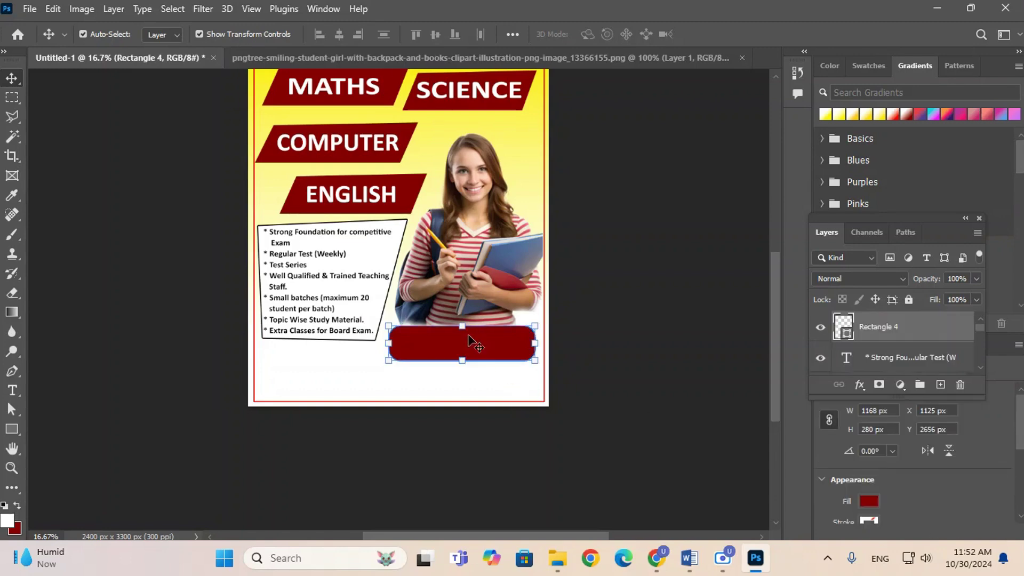
{"action": "left_click", "coordinate": [113, 9]}
{"action": "left_click", "coordinate": [555, 410]}
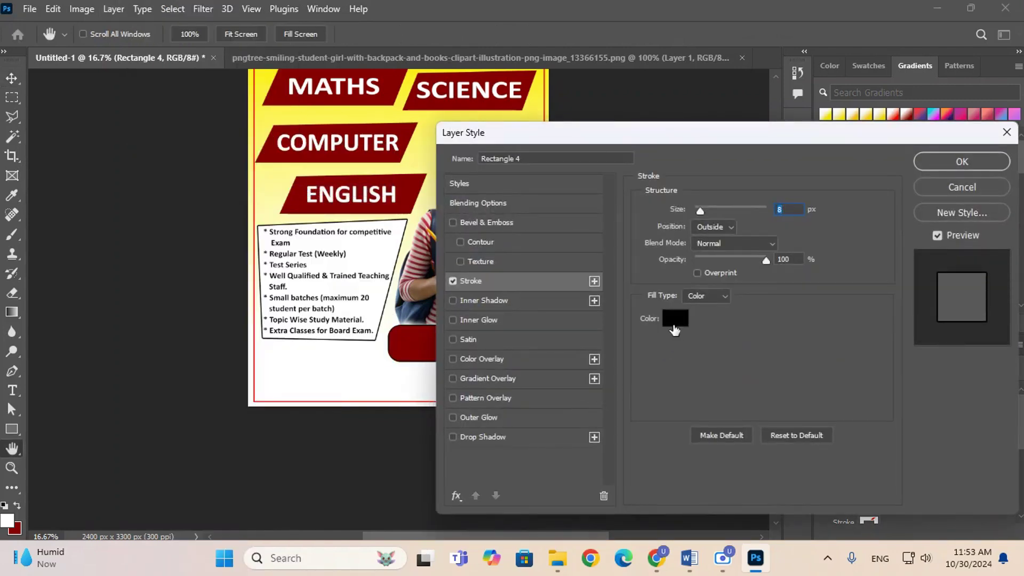
{"action": "left_click", "coordinate": [673, 330]}
{"action": "left_click", "coordinate": [324, 234]}
{"action": "left_click", "coordinate": [660, 275]}
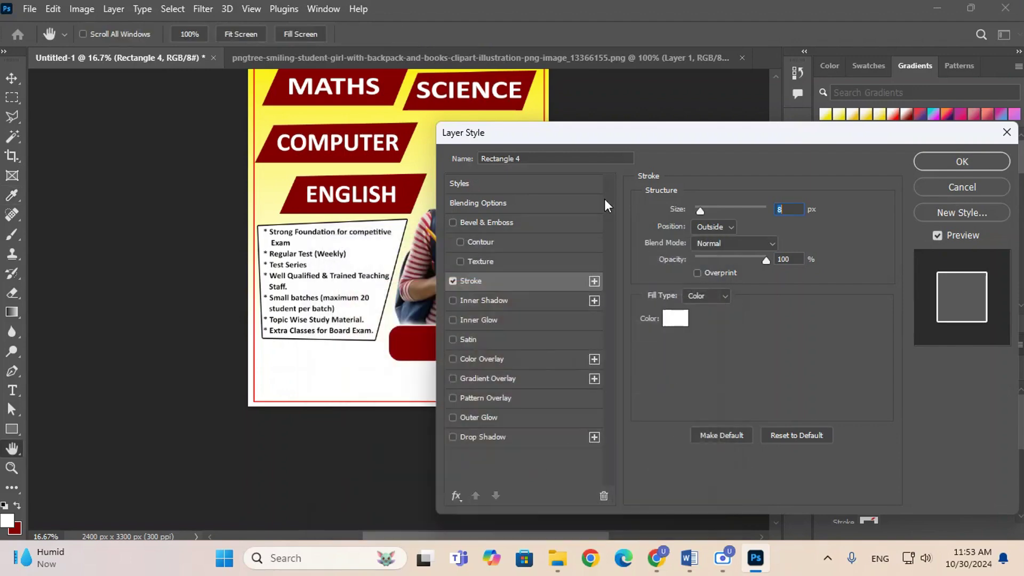
- Add two drop shadows to the dark red box, raise the opacity of one of them, and apply the layer style
{"action": "left_click_drag", "start_coordinate": [601, 140], "coordinate": [721, 192]}
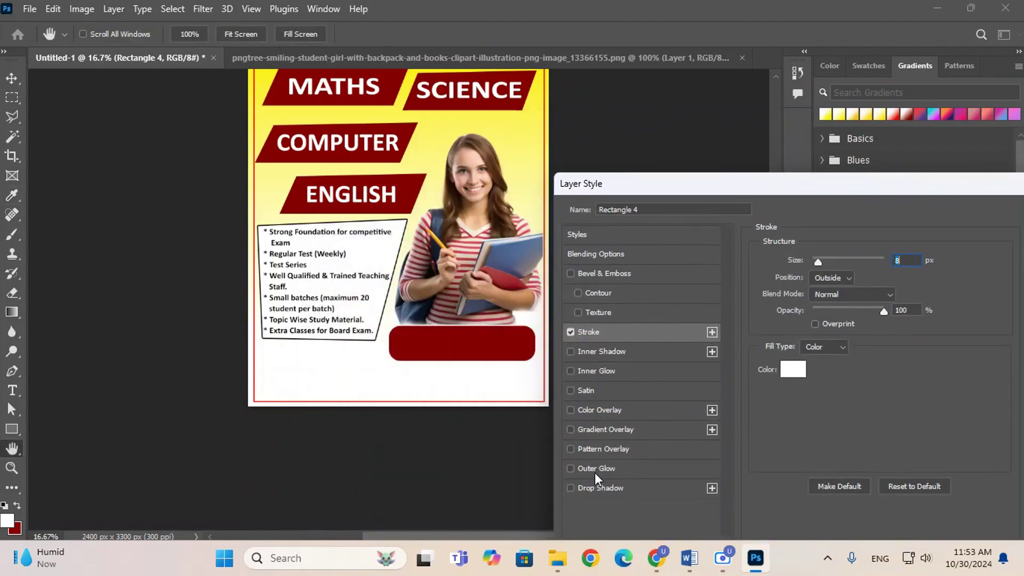
{"action": "left_click", "coordinate": [571, 489]}
{"action": "left_click", "coordinate": [711, 488]}
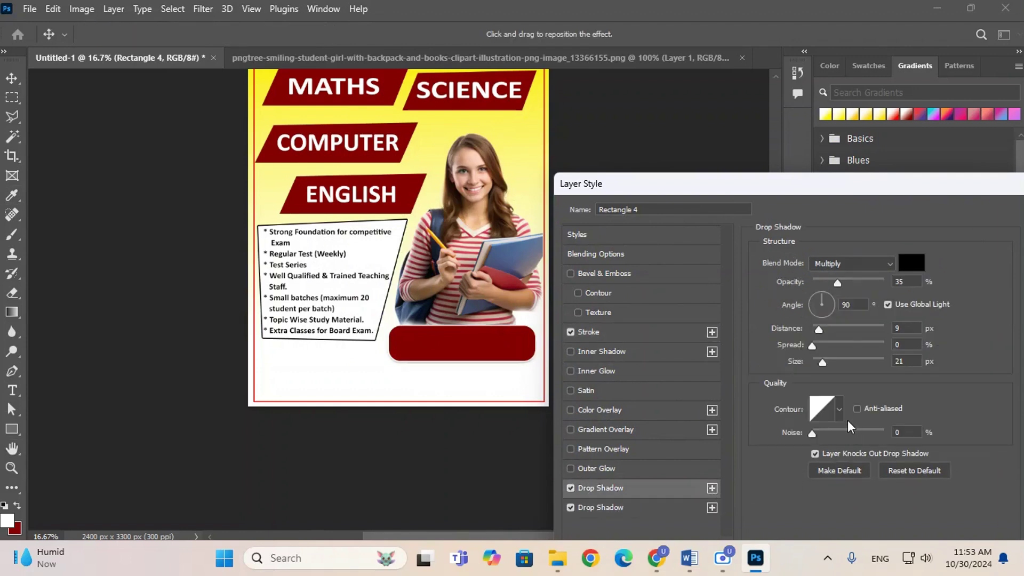
{"action": "left_click_drag", "start_coordinate": [836, 283], "coordinate": [859, 286]}
{"action": "left_click_drag", "start_coordinate": [915, 198], "coordinate": [675, 188]}
{"action": "left_click", "coordinate": [834, 227]}
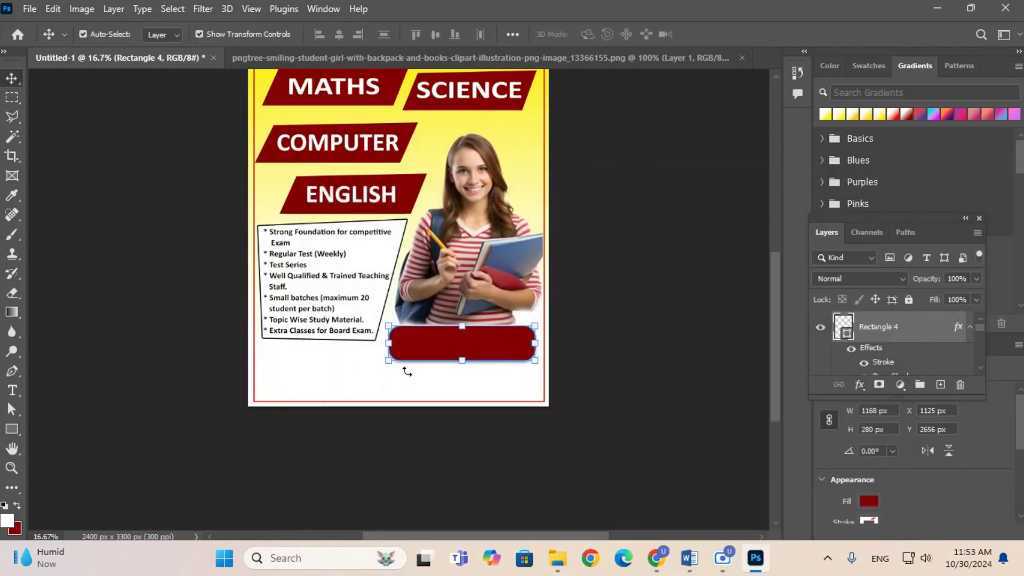
{"action": "left_click", "coordinate": [601, 364]}
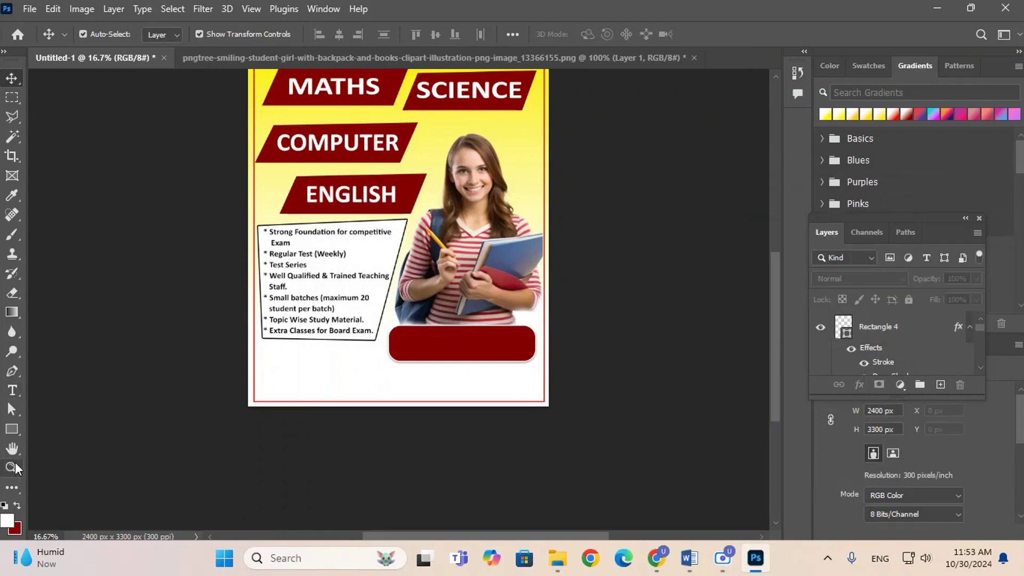
- Place a new text object on the dark red box and paste in the "Contact Us" heading copied from the Word document
{"action": "left_click", "coordinate": [13, 392]}
{"action": "left_click", "coordinate": [327, 382]}
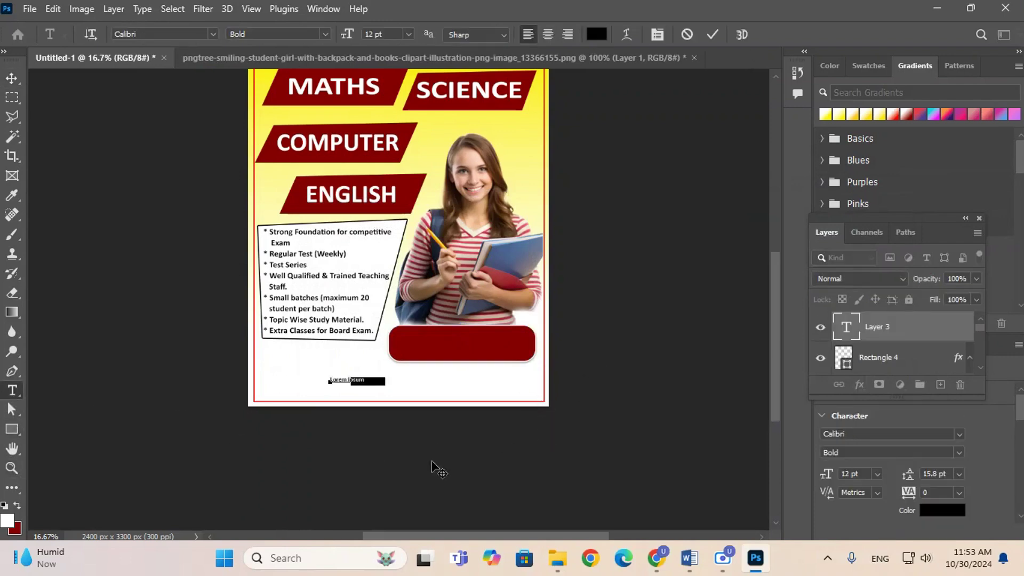
{"action": "left_click_drag", "start_coordinate": [432, 469], "coordinate": [504, 432]}
{"action": "left_click", "coordinate": [689, 558]}
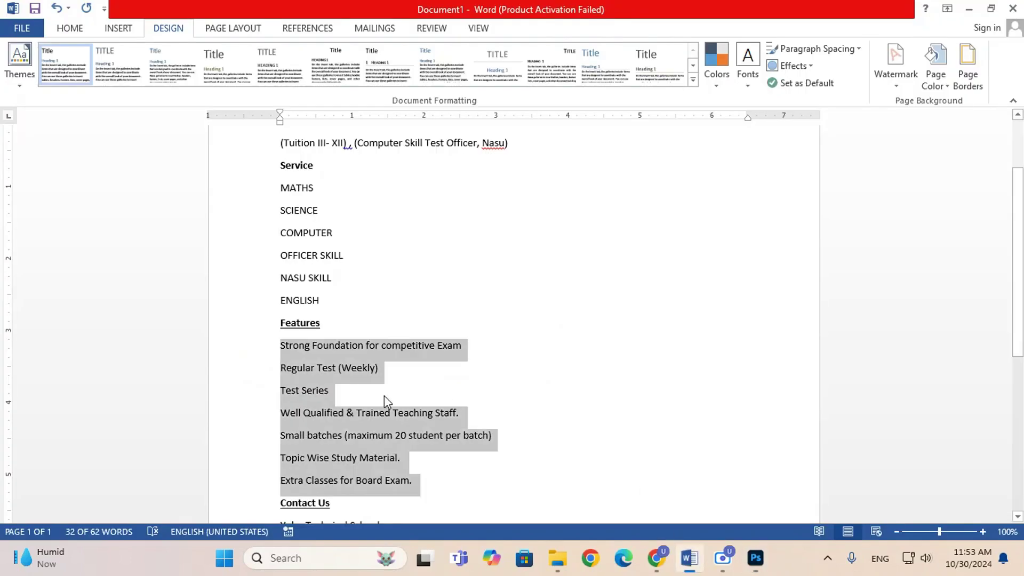
{"action": "scroll", "coordinate": [403, 448], "scroll_direction": "down", "scroll_amount": 2}
{"action": "left_click", "coordinate": [246, 394]}
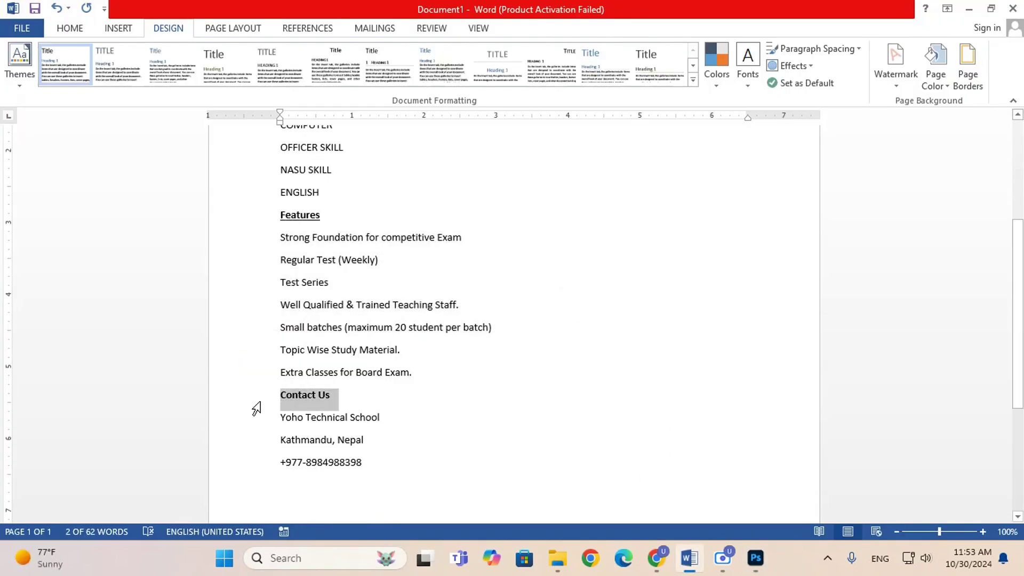
{"action": "key", "text": "ctrl+c"}
{"action": "left_click", "coordinate": [755, 557]}
{"action": "key", "text": "ctrl+v"}
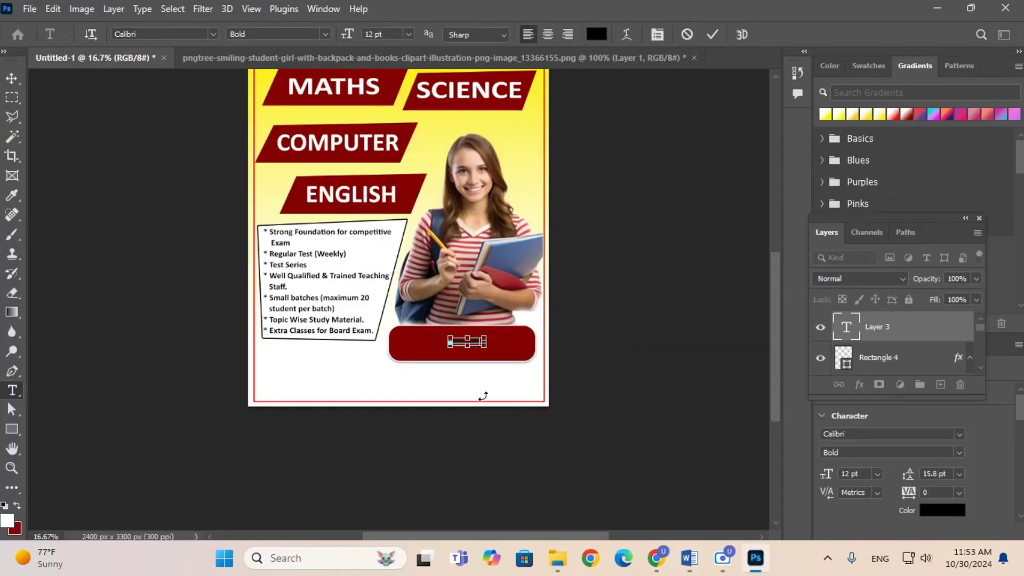
- Enlarge the "Contact Us" text to about 423%, roughly 50.68 pt, so that it spans most of the dark red box
{"action": "left_click", "coordinate": [11, 78]}
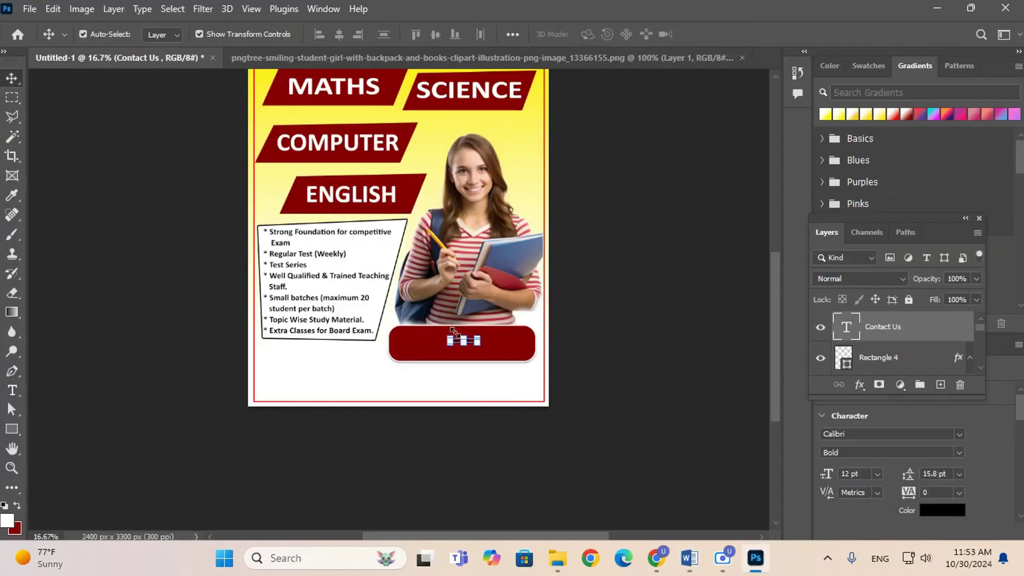
{"action": "left_click_drag", "start_coordinate": [446, 336], "coordinate": [404, 335]}
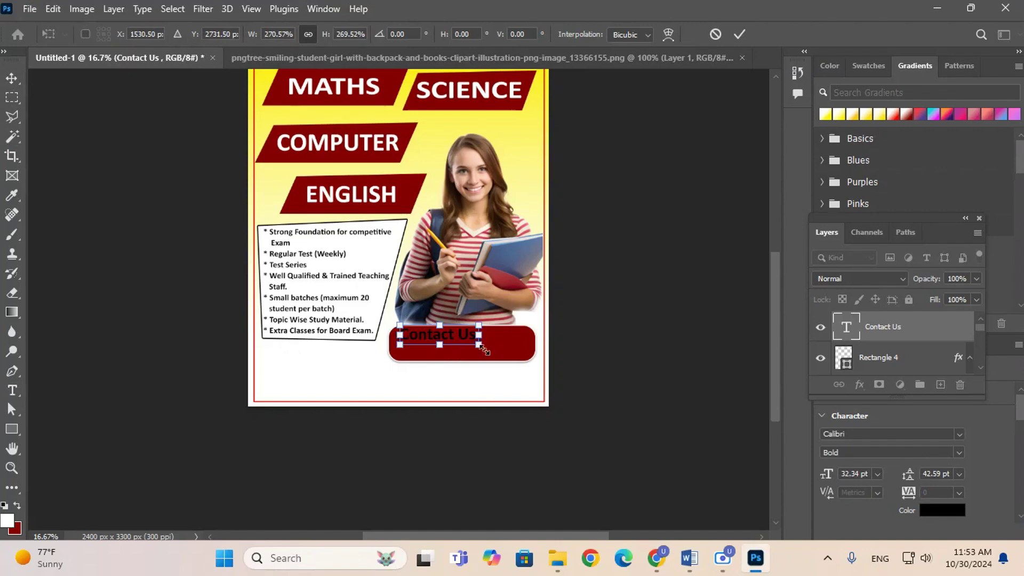
{"action": "mouse_move", "coordinate": [485, 349]}
{"action": "left_mouse_down"}
{"action": "mouse_move", "coordinate": [521, 371]}
{"action": "mouse_move", "coordinate": [493, 346]}
{"action": "mouse_move", "coordinate": [526, 344]}
{"action": "mouse_move", "coordinate": [496, 347]}
{"action": "left_mouse_up"}
{"action": "key", "text": "Return"}
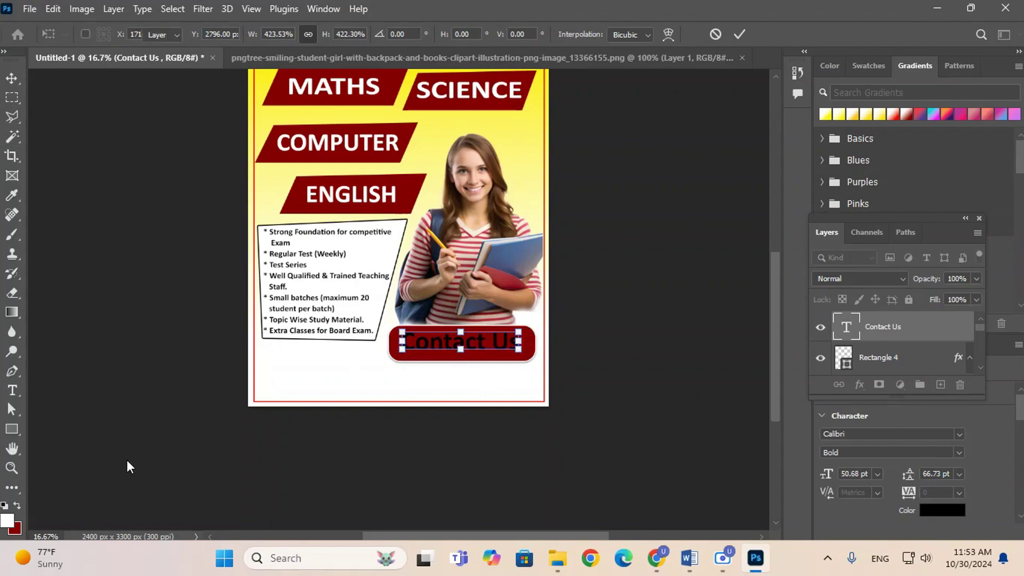
- Set the background colour to white and fill the "Contact Us" text with it
{"action": "left_click", "coordinate": [15, 528]}
{"action": "left_click", "coordinate": [295, 370]}
{"action": "left_click", "coordinate": [647, 275]}
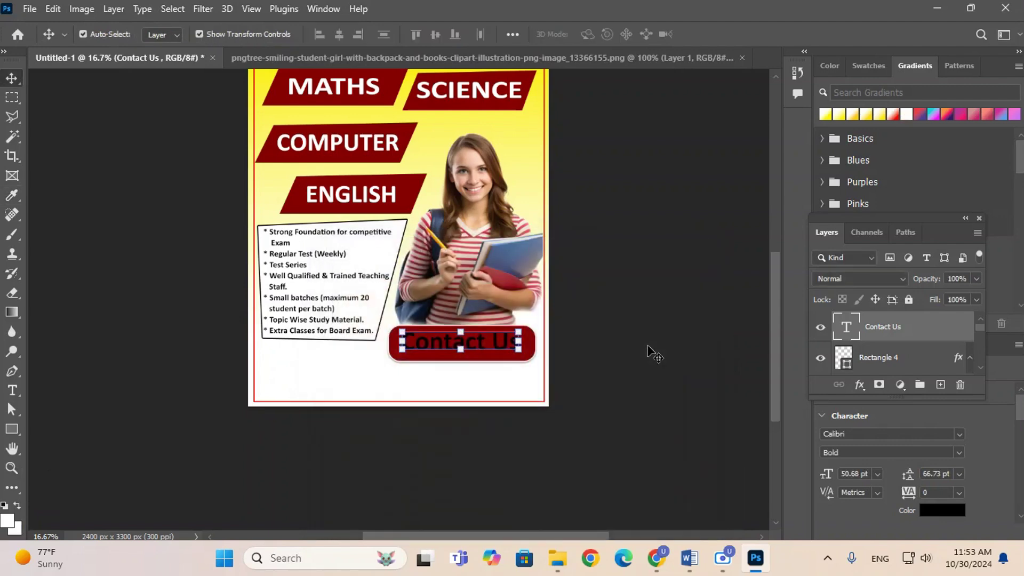
{"action": "key", "text": "ctrl+BackSpace"}
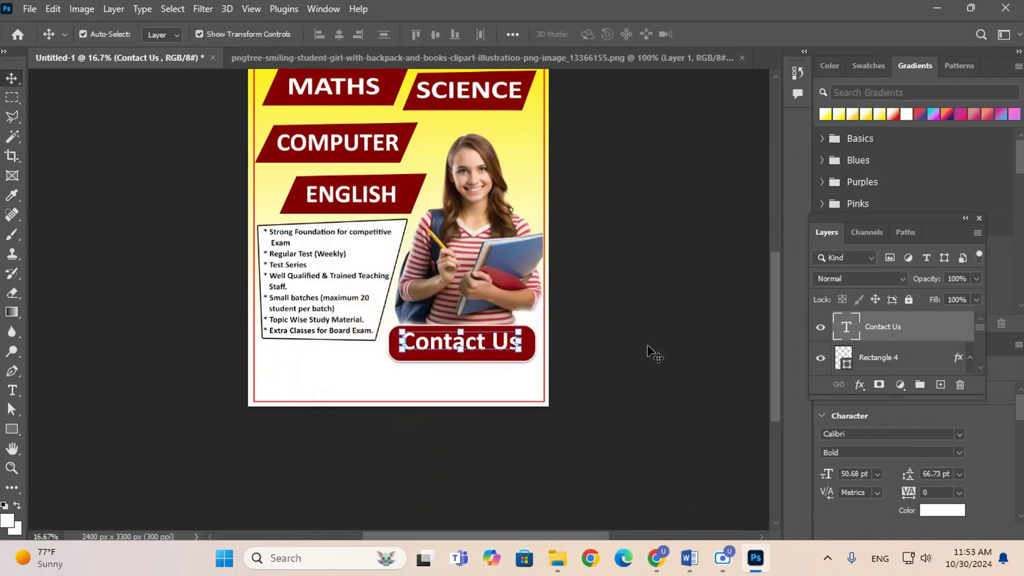
- Move the "Contact Us" text slightly down to centre it vertically in the dark red box
{"action": "left_click", "coordinate": [509, 403], "text": "ctrl"}
{"action": "left_click_drag", "start_coordinate": [508, 398], "coordinate": [508, 413]}
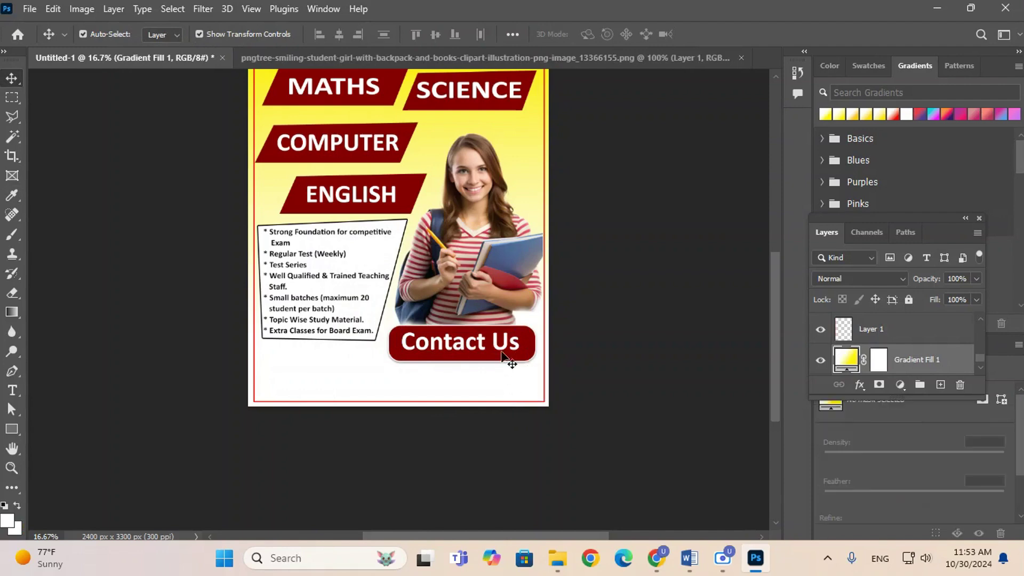
{"action": "left_click", "coordinate": [476, 346]}
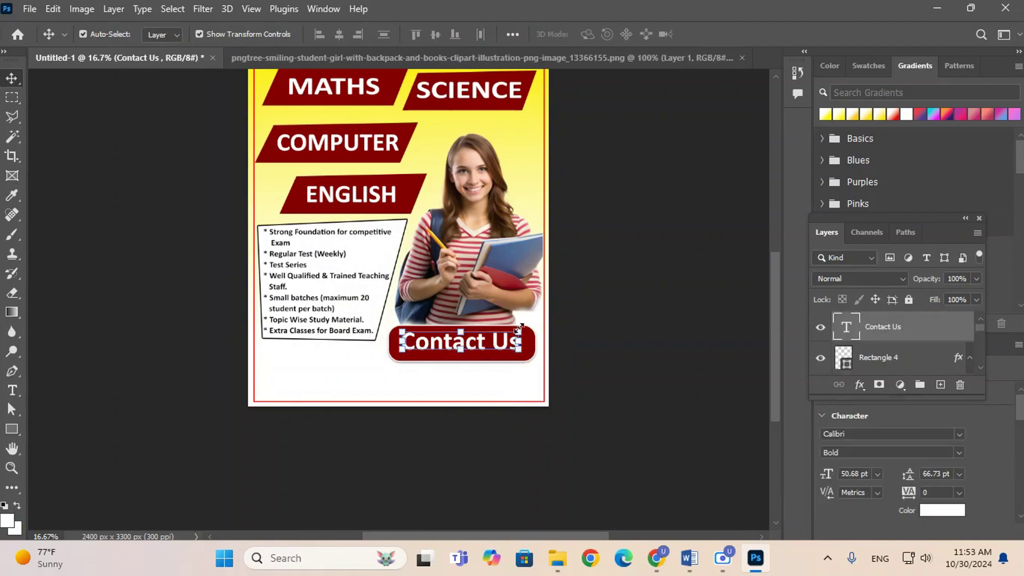
{"action": "left_click", "coordinate": [603, 413]}
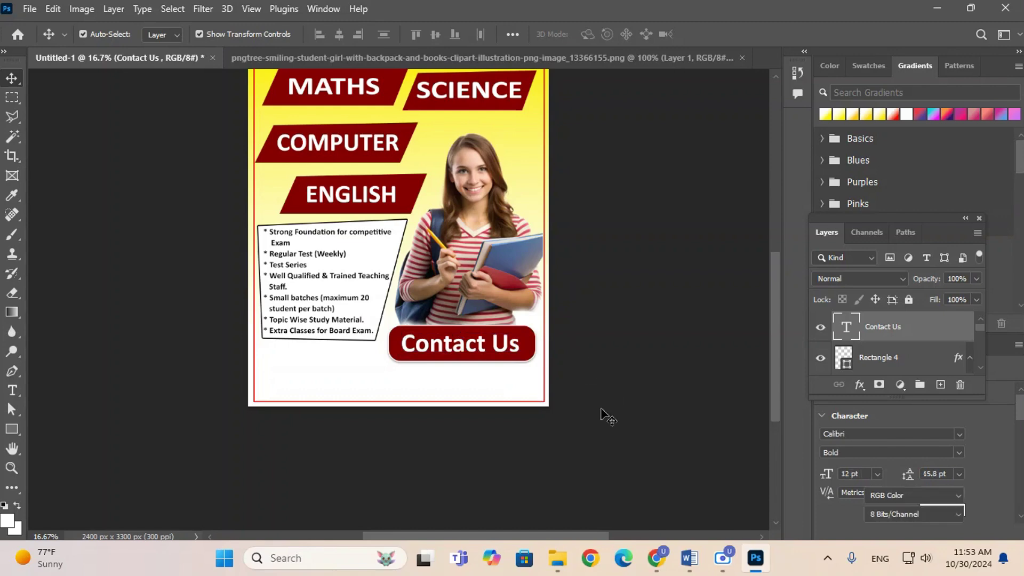
- Draw a white rectangle of about 1120 × 289 px directly below the Contact Us box, at about X 1152 px, Y 2940 px
{"action": "key", "text": "ctrl+minus"}
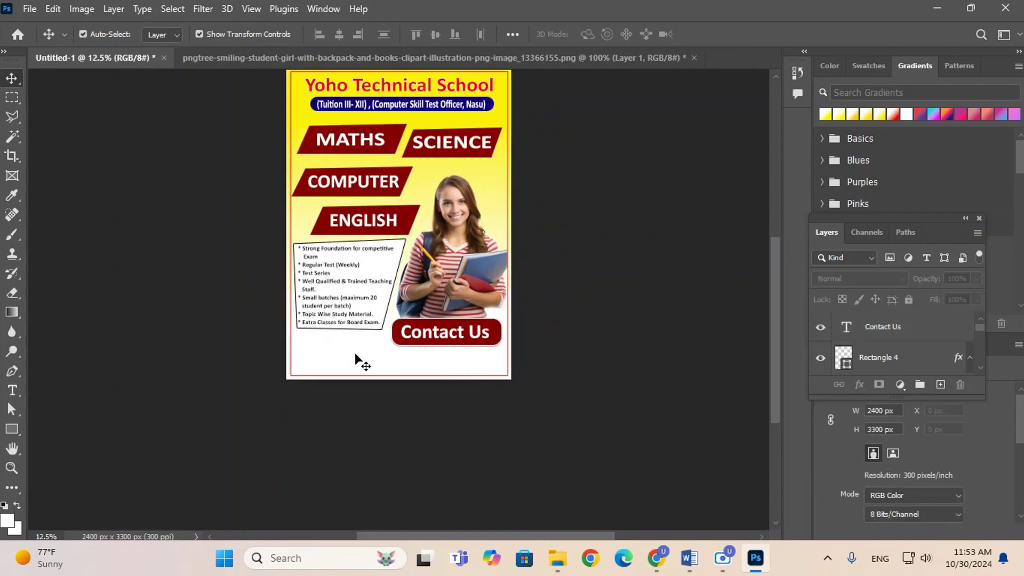
{"action": "left_click", "coordinate": [16, 431]}
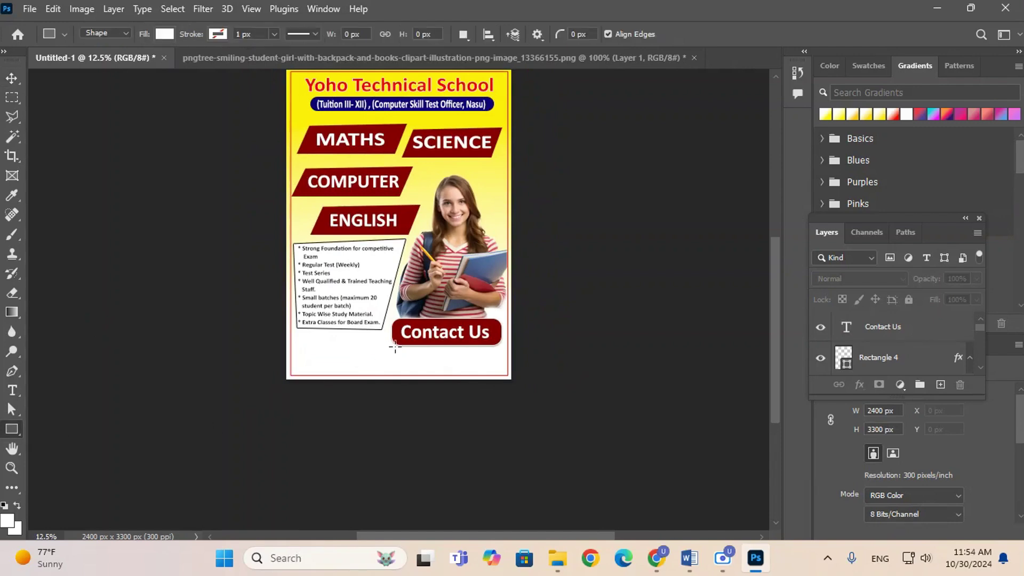
{"action": "left_click_drag", "start_coordinate": [395, 347], "coordinate": [499, 373]}
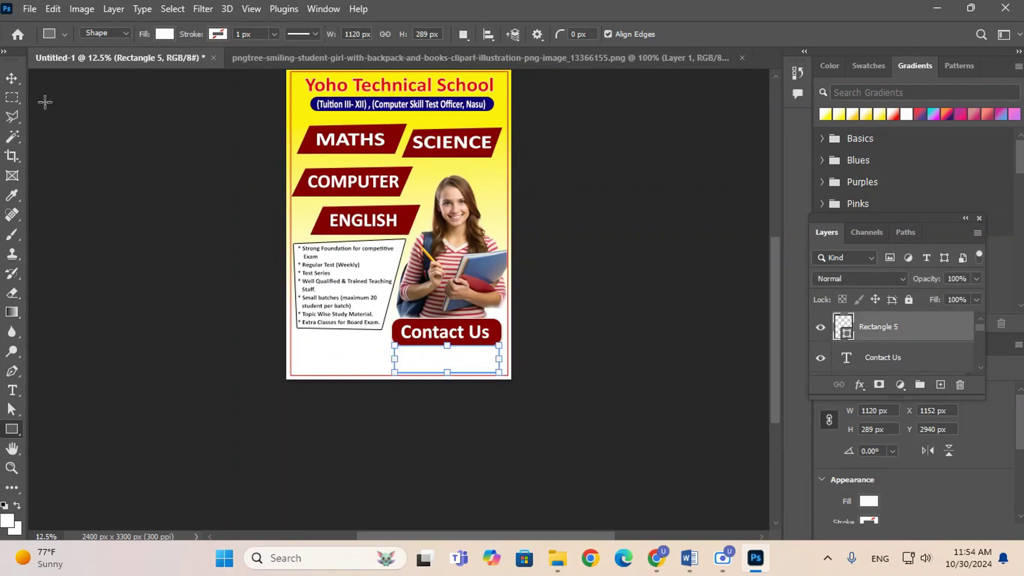
- Sample the poster's light yellow (#fff465) as the background colour and fill the rectangle below the Contact Us box with it
{"action": "left_click", "coordinate": [11, 78]}
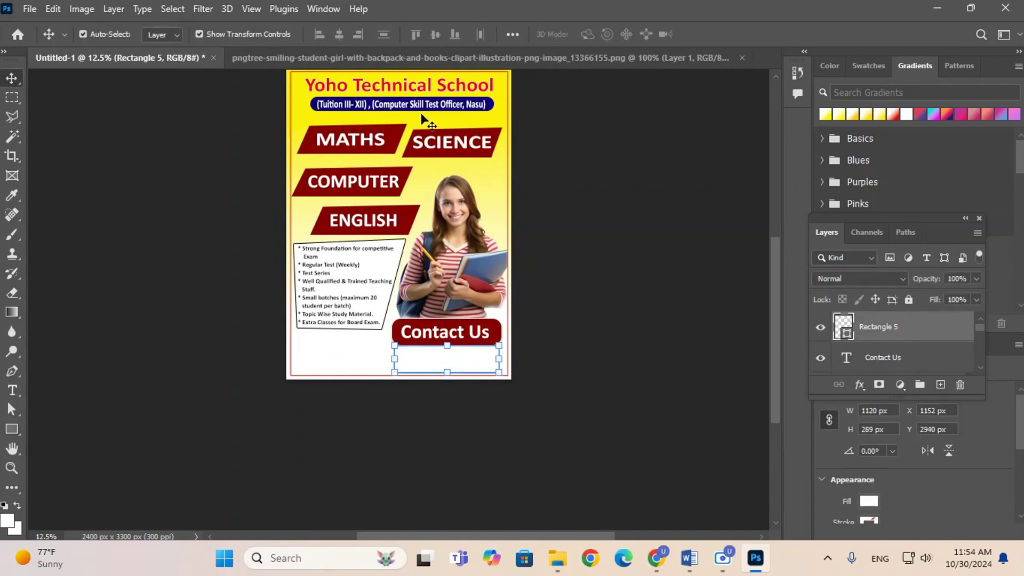
{"action": "left_click", "coordinate": [16, 528]}
{"action": "left_click", "coordinate": [494, 171]}
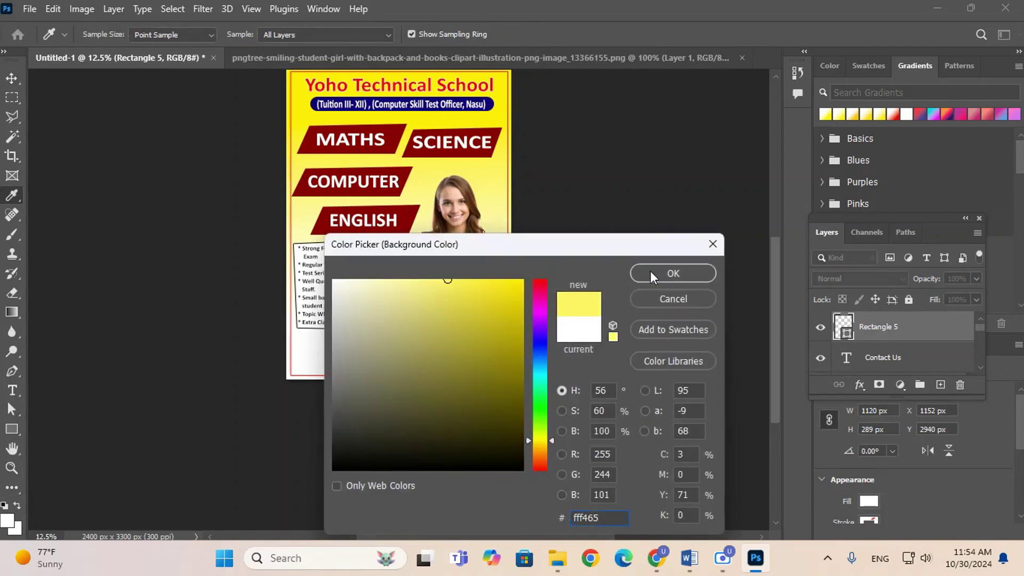
{"action": "left_click", "coordinate": [673, 274]}
{"action": "key", "text": "ctrl+BackSpace"}
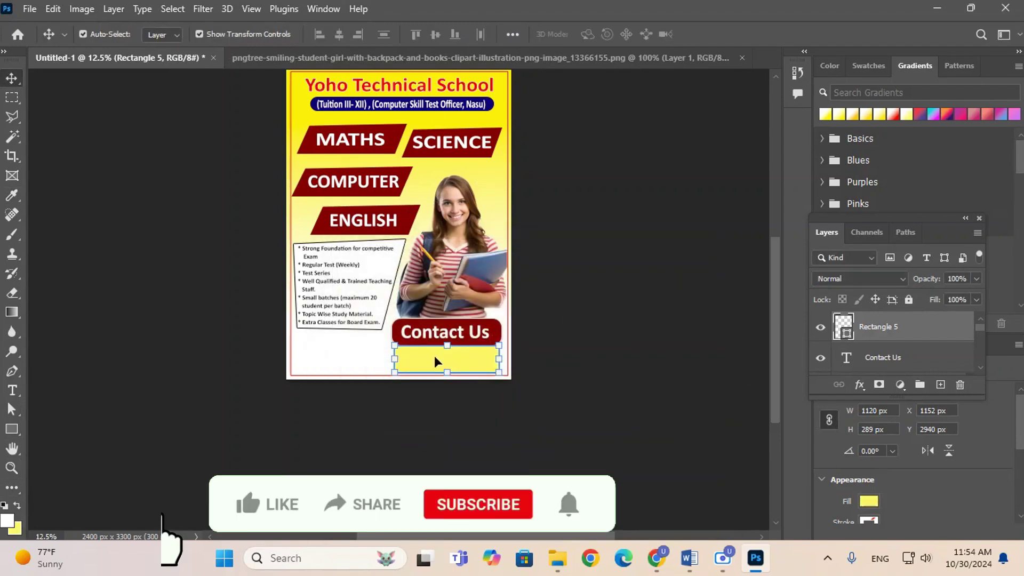
- Shrink the light yellow rectangle to about 1044 × 271 px and centre it below the Contact Us box at about X 1203 px, Y 2949 px
{"action": "key", "text": "ctrl+t"}
{"action": "left_click_drag", "start_coordinate": [394, 359], "coordinate": [396, 361]}
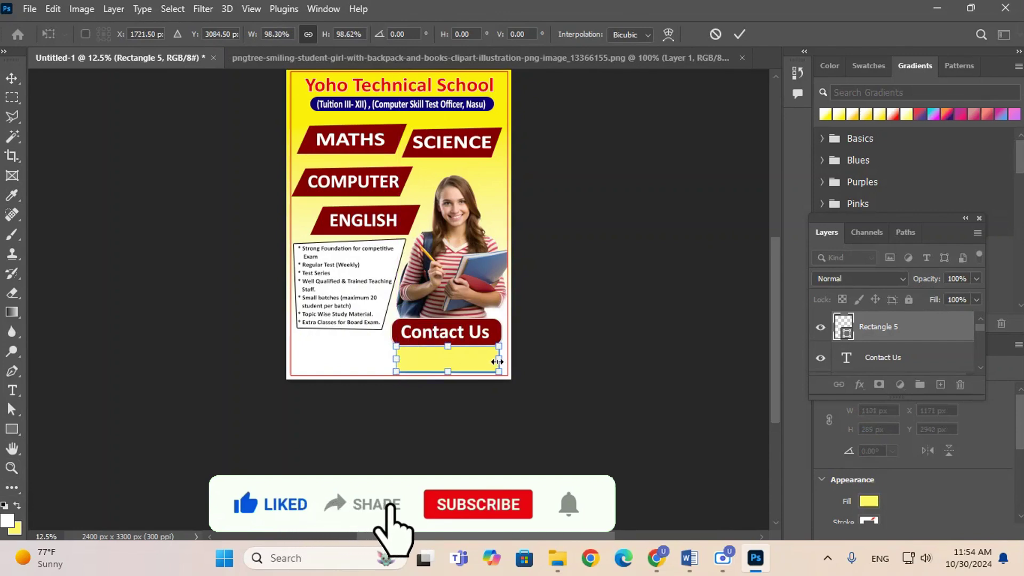
{"action": "left_click_drag", "start_coordinate": [497, 362], "coordinate": [480, 357]}
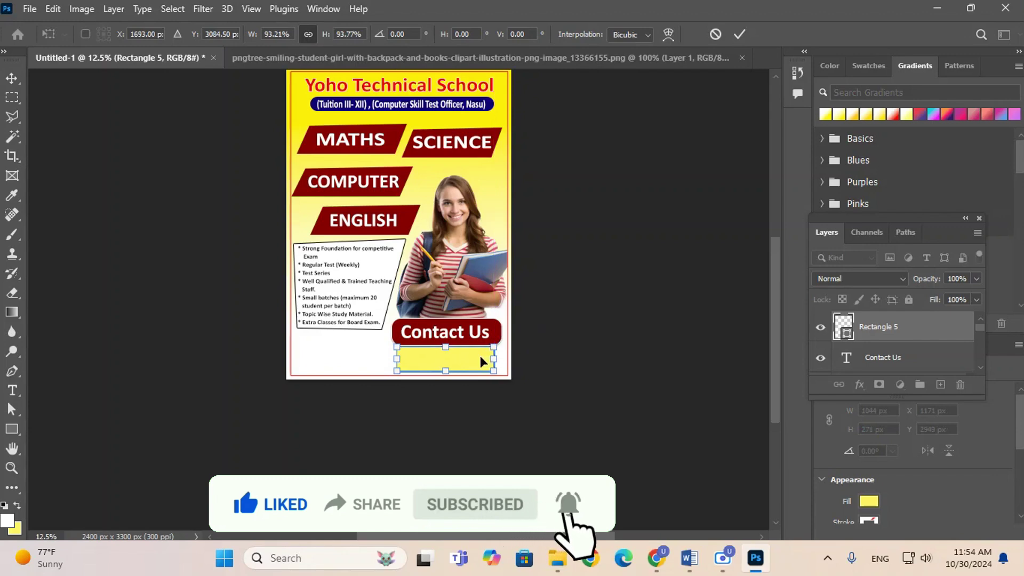
{"action": "key", "text": "Return"}
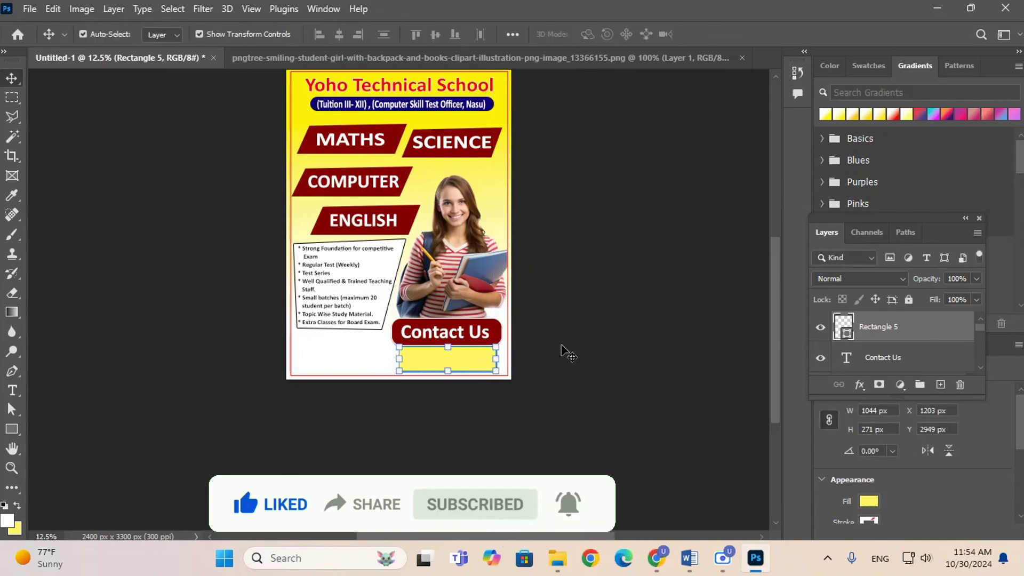
{"action": "left_click", "coordinate": [567, 352]}
{"action": "left_click", "coordinate": [561, 363]}
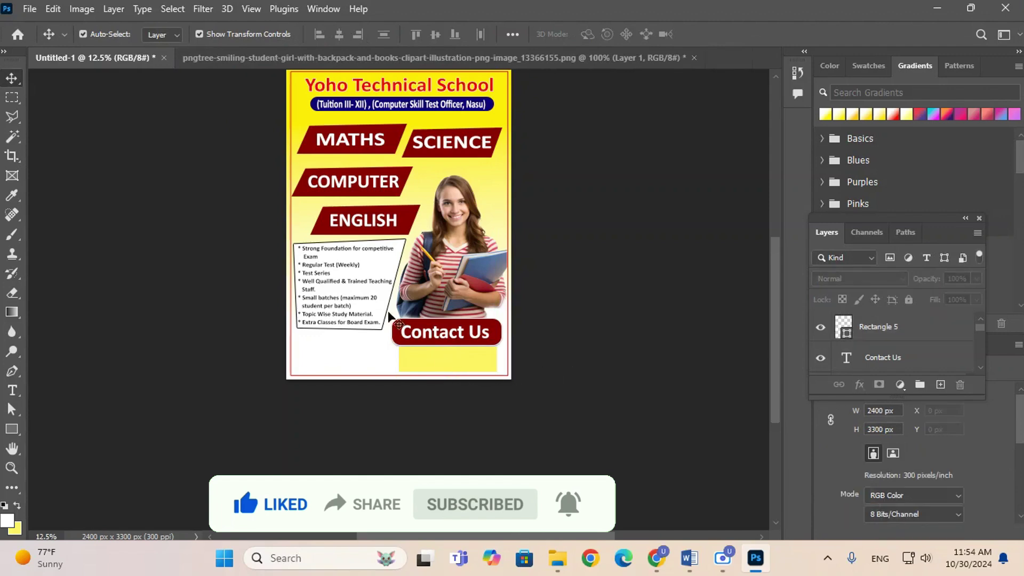
- Start a text layer below the Contact Us box and paste in the school name, location and phone number lines copied from the Word document
{"action": "left_click", "coordinate": [11, 393]}
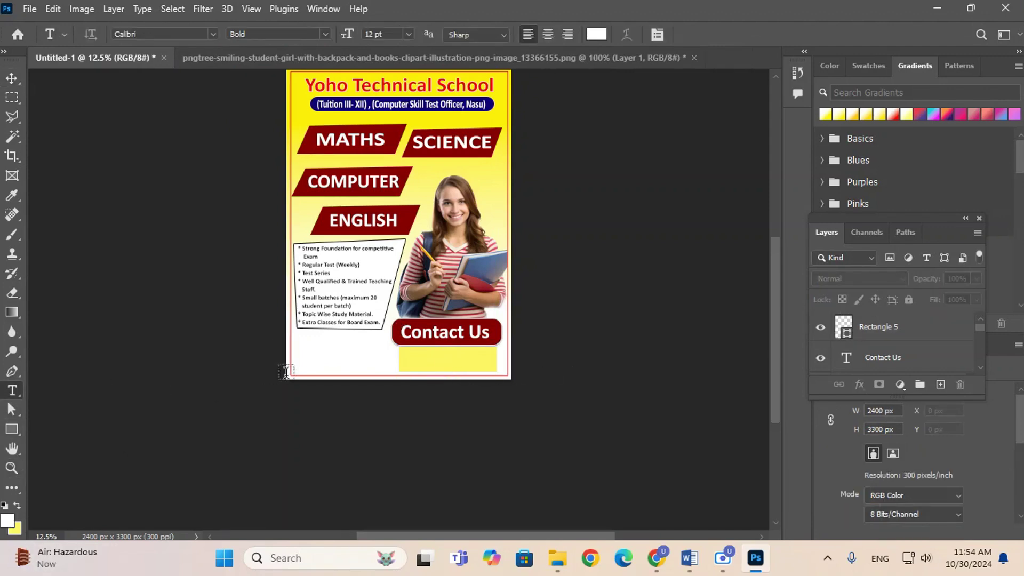
{"action": "left_click", "coordinate": [329, 358]}
{"action": "left_click_drag", "start_coordinate": [382, 435], "coordinate": [478, 432]}
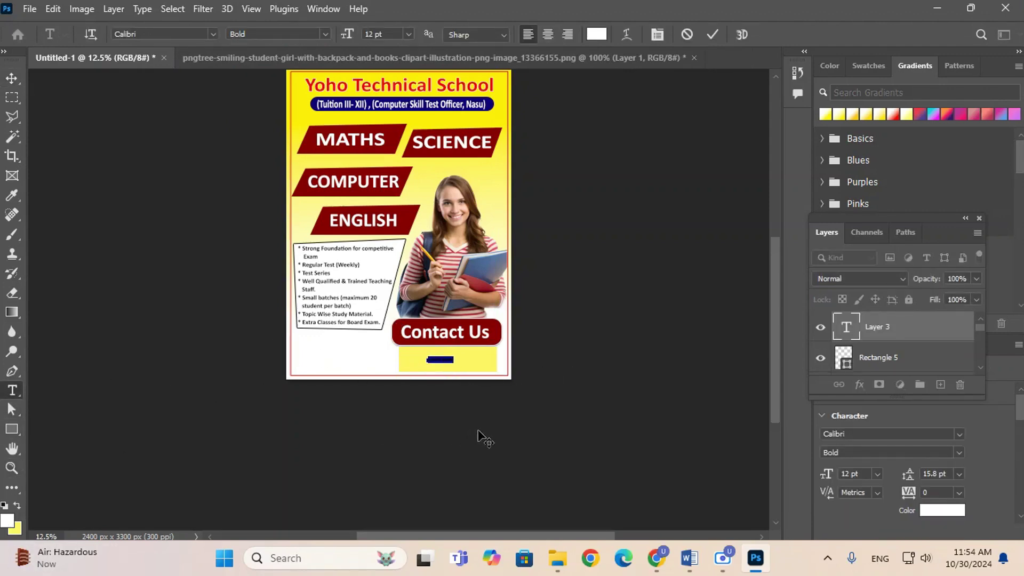
{"action": "left_click", "coordinate": [689, 558]}
{"action": "scroll", "coordinate": [400, 423], "scroll_direction": "down", "scroll_amount": 1}
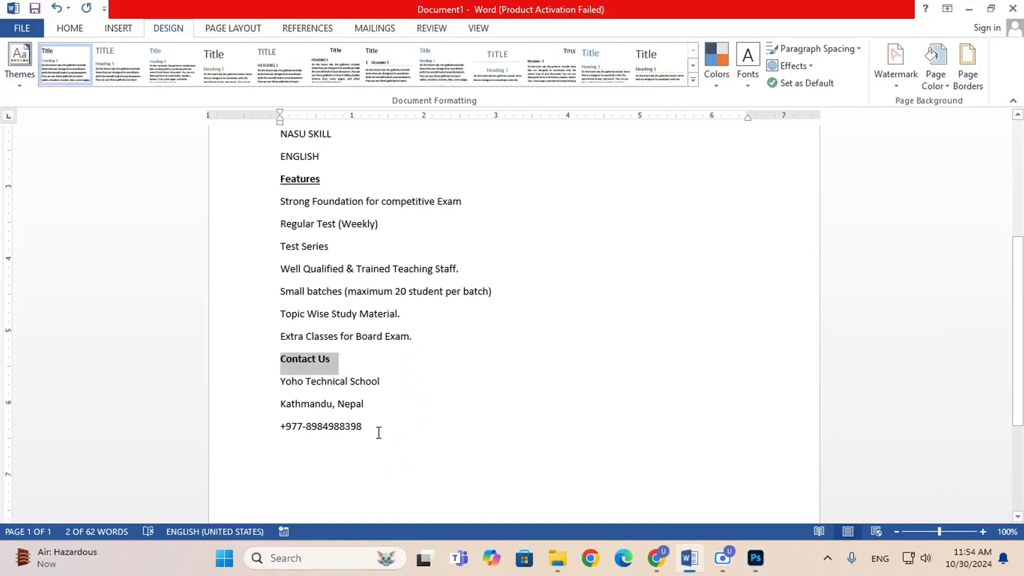
{"action": "left_click_drag", "start_coordinate": [377, 430], "coordinate": [271, 379]}
{"action": "left_click", "coordinate": [755, 555]}
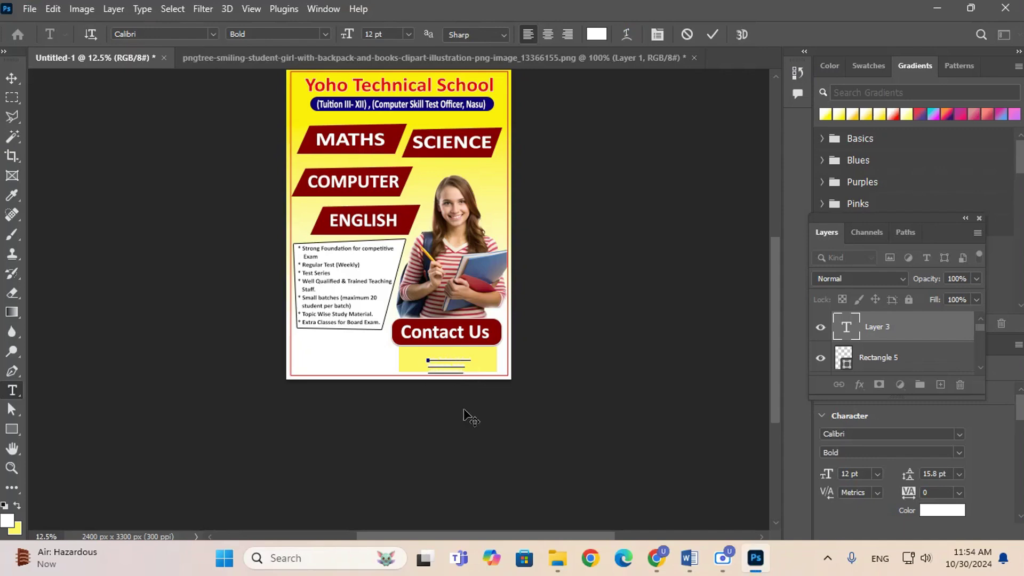
{"action": "key", "text": "ctrl+v"}
- Move the pasted contact details onto the light yellow rectangle and scale the text up to about 12.67 pt
{"action": "left_click_drag", "start_coordinate": [457, 370], "coordinate": [404, 348]}
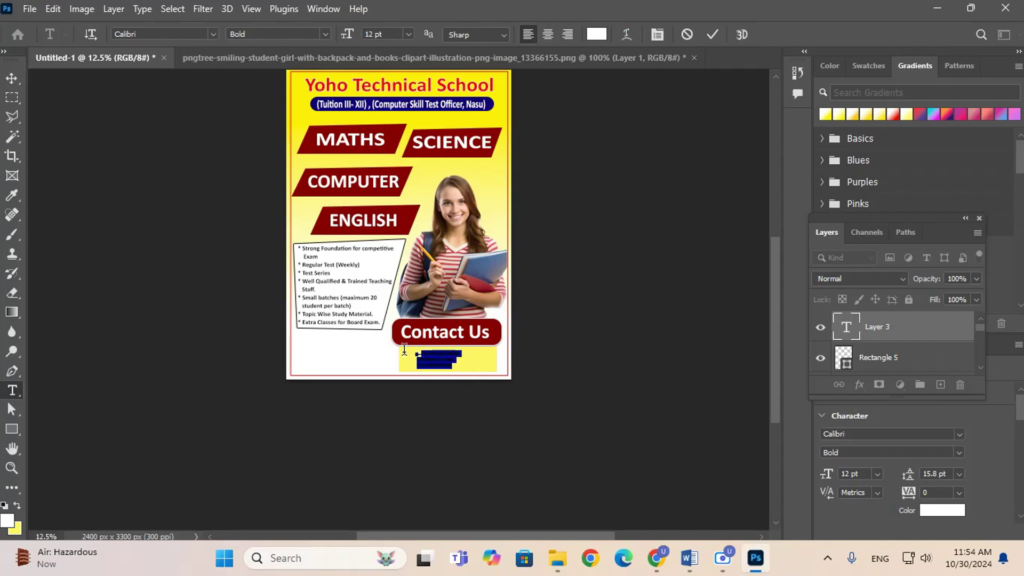
{"action": "left_click", "coordinate": [12, 79]}
{"action": "left_click_drag", "start_coordinate": [458, 368], "coordinate": [479, 361]}
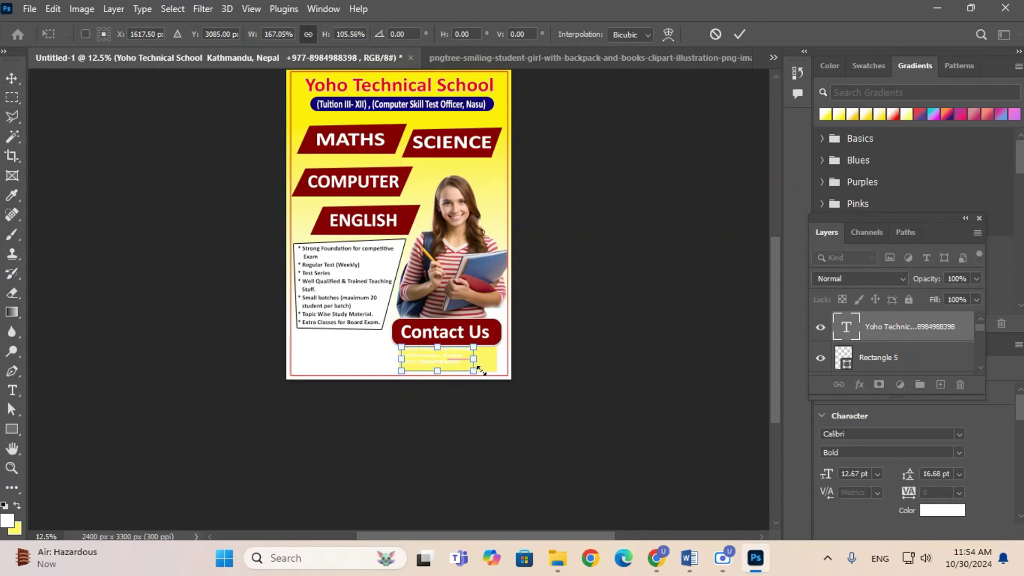
{"action": "key", "text": "Return"}
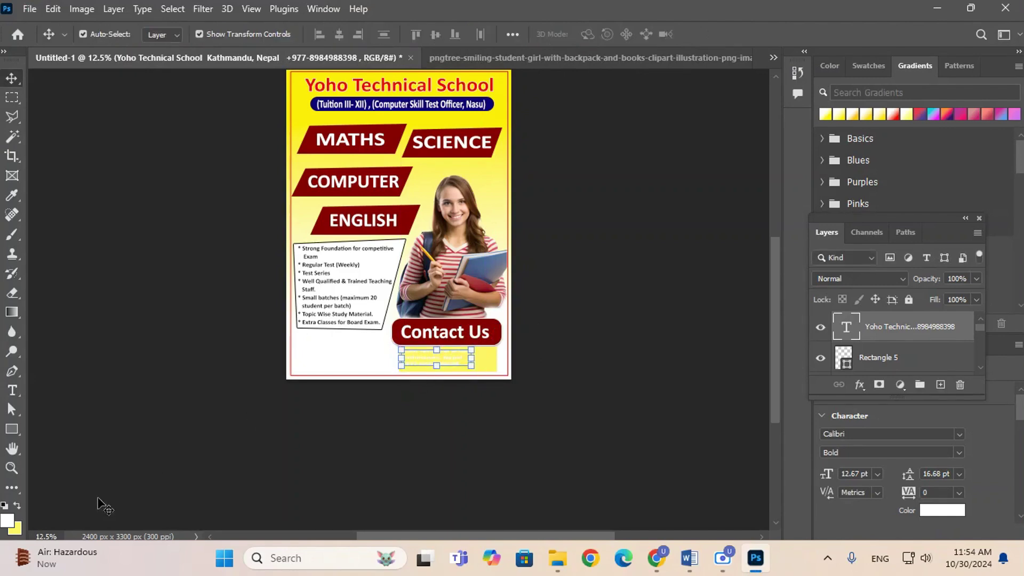
- Set the background colour to black (#000000) and fill the contact details text with it
{"action": "left_click", "coordinate": [15, 528]}
{"action": "left_click_drag", "start_coordinate": [398, 355], "coordinate": [222, 514]}
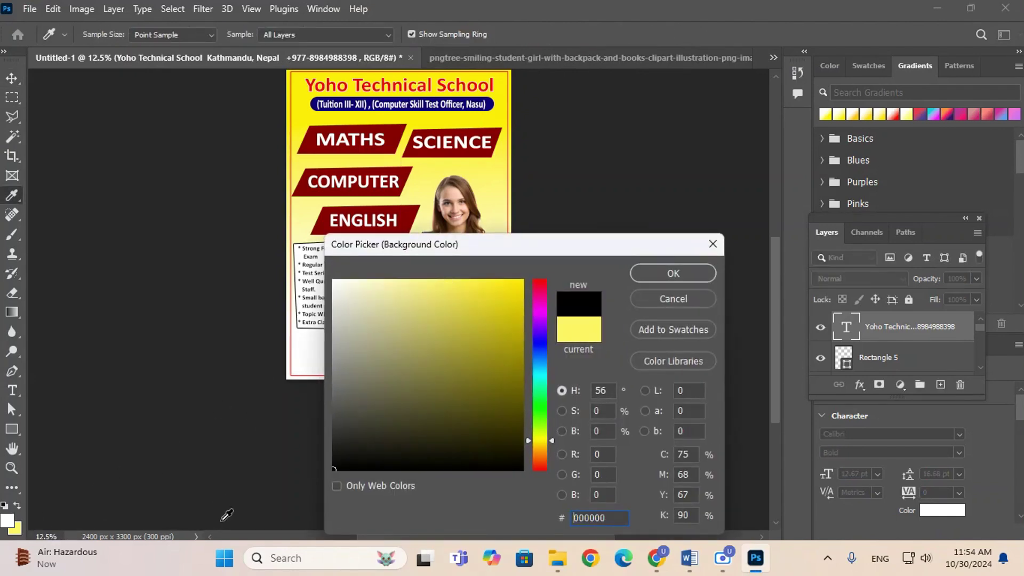
{"action": "left_click", "coordinate": [667, 275]}
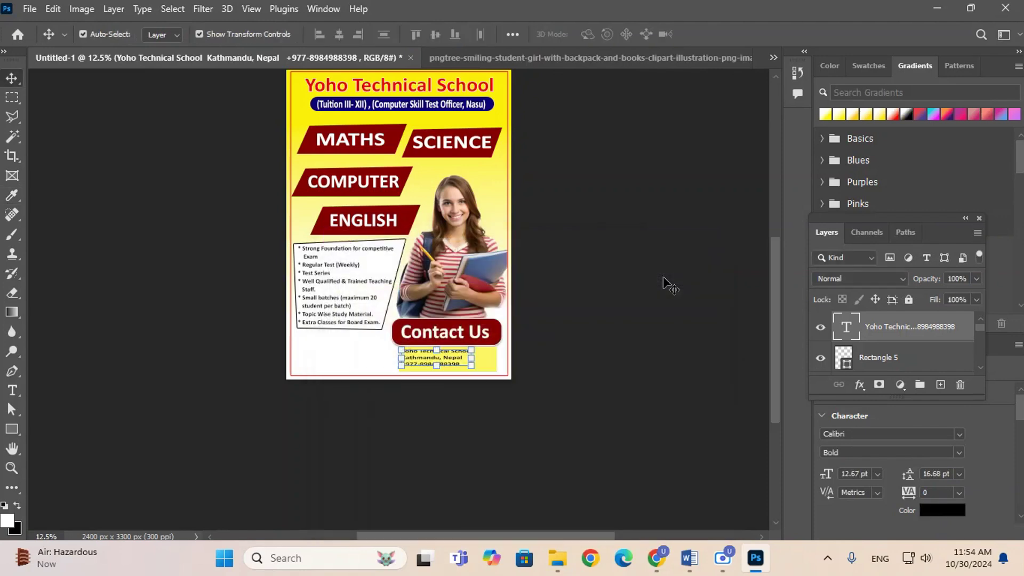
- Enlarge the contact details text to about 16.89 pt and adjust its vertical position within the light yellow rectangle
{"action": "mouse_move", "coordinate": [470, 355]}
{"action": "left_mouse_down"}
{"action": "mouse_move", "coordinate": [468, 338]}
{"action": "mouse_move", "coordinate": [456, 372]}
{"action": "mouse_move", "coordinate": [487, 365]}
{"action": "left_mouse_up"}
{"action": "key", "text": "Return"}
{"action": "key", "text": "shift+Down"}
{"action": "key", "text": "shift+Down"}
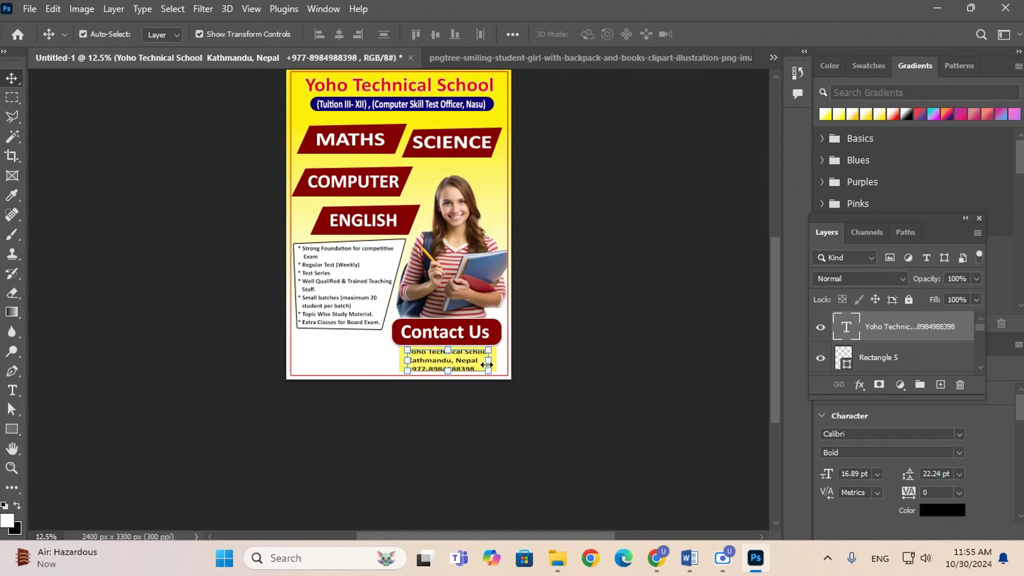
{"action": "key", "text": "shift+Up"}
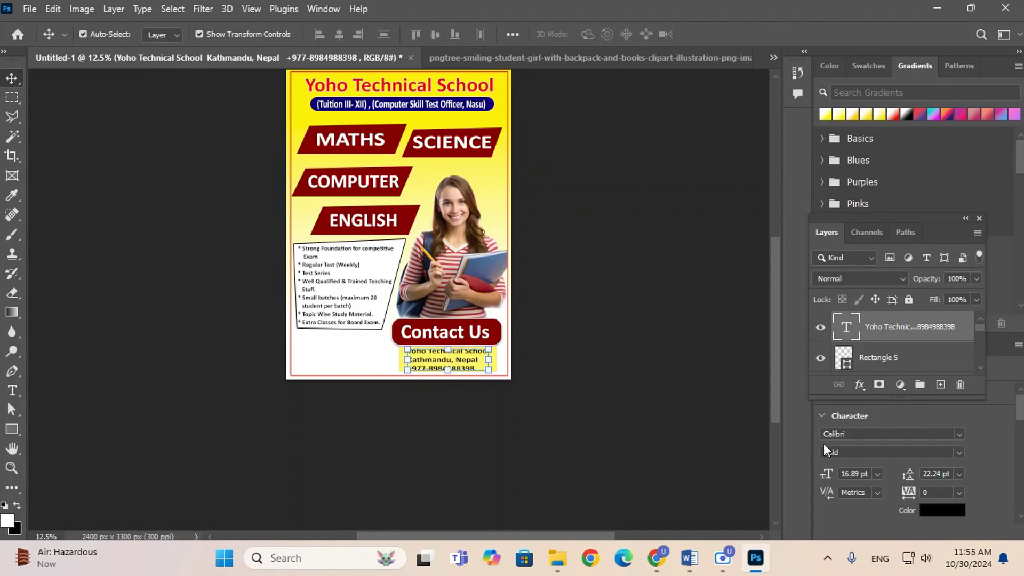
- Set the contact details text's leading to 18 pt and narrow the text block to about 82% of its width
{"action": "mouse_move", "coordinate": [910, 480]}
{"action": "left_mouse_down"}
{"action": "mouse_move", "coordinate": [901, 478]}
{"action": "mouse_move", "coordinate": [910, 475]}
{"action": "left_mouse_up"}
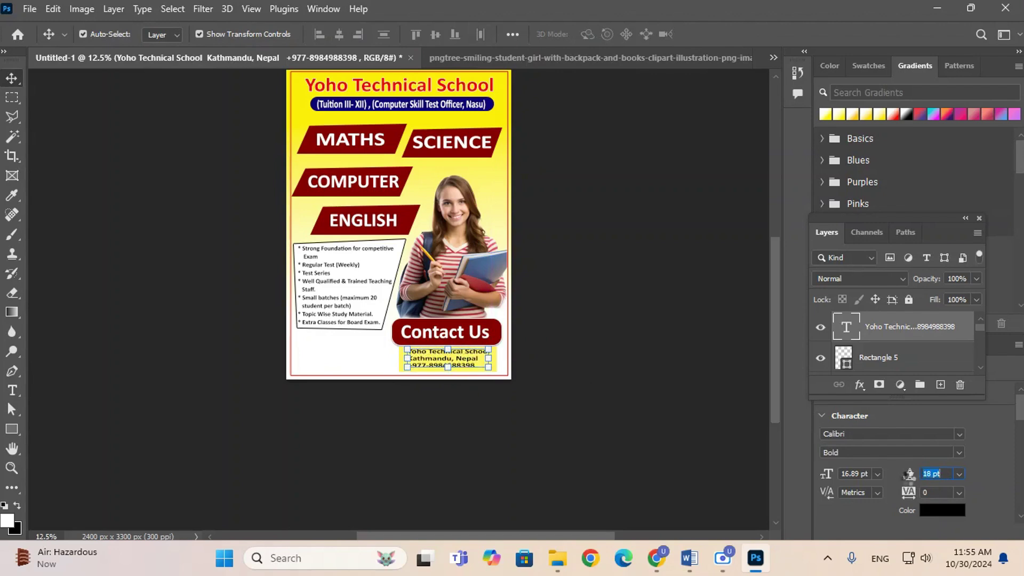
{"action": "left_click_drag", "start_coordinate": [487, 359], "coordinate": [463, 363]}
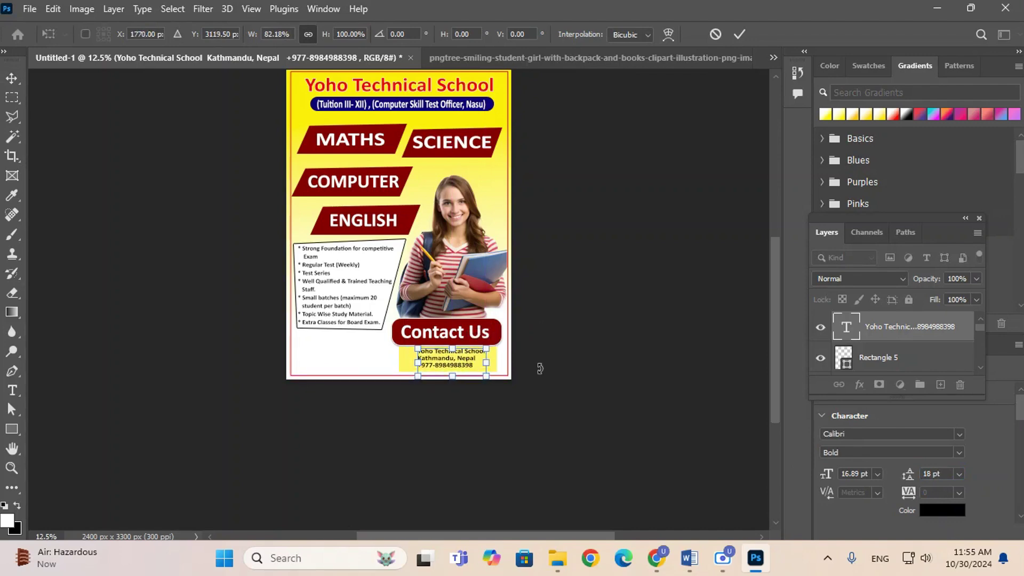
{"action": "key", "text": "Return"}
{"action": "left_click", "coordinate": [569, 411]}
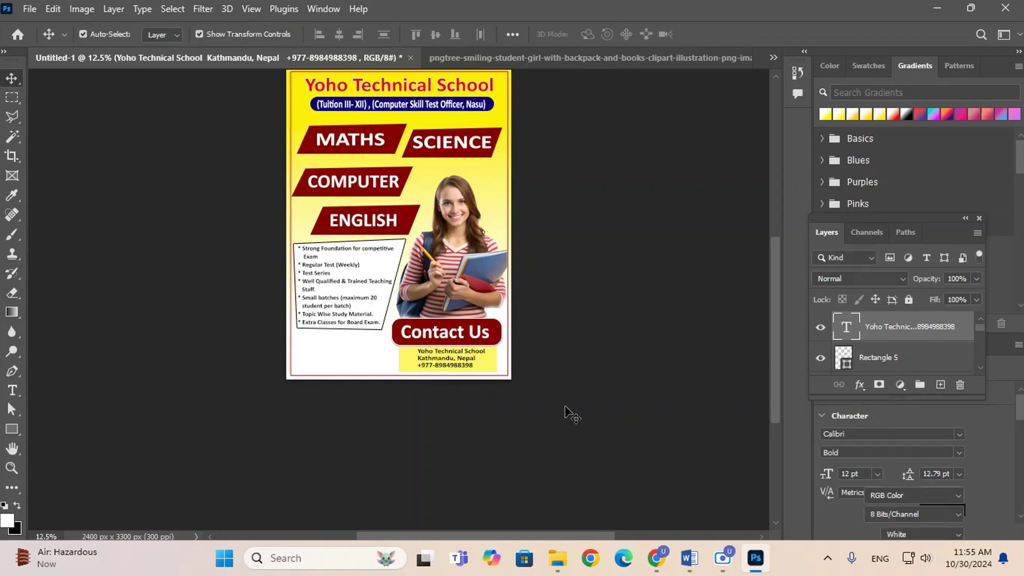
- Centre-align the three lines of the contact details text
{"action": "left_click", "coordinate": [453, 361]}
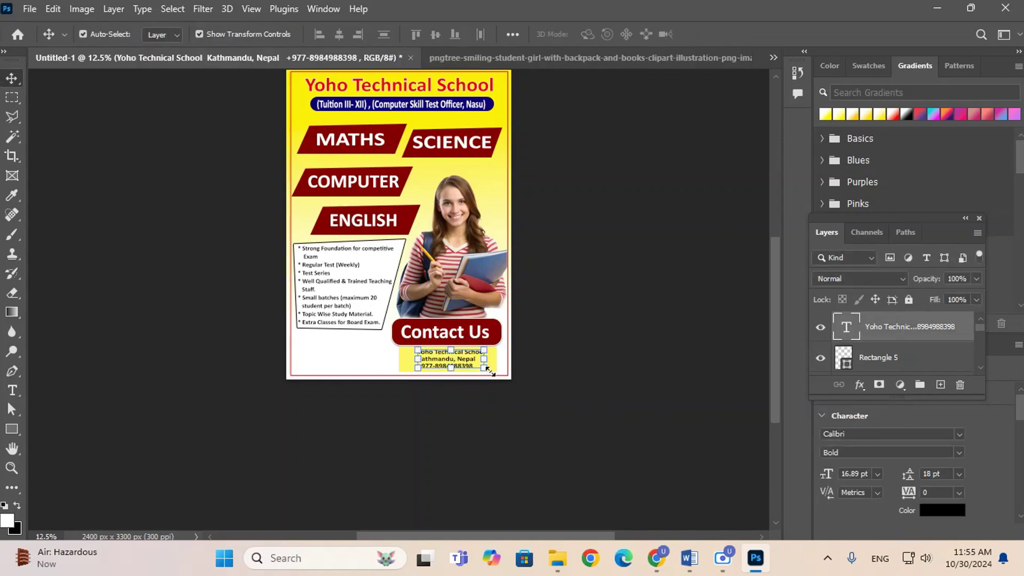
{"action": "key", "text": "t"}
{"action": "left_click_drag", "start_coordinate": [476, 366], "coordinate": [416, 350]}
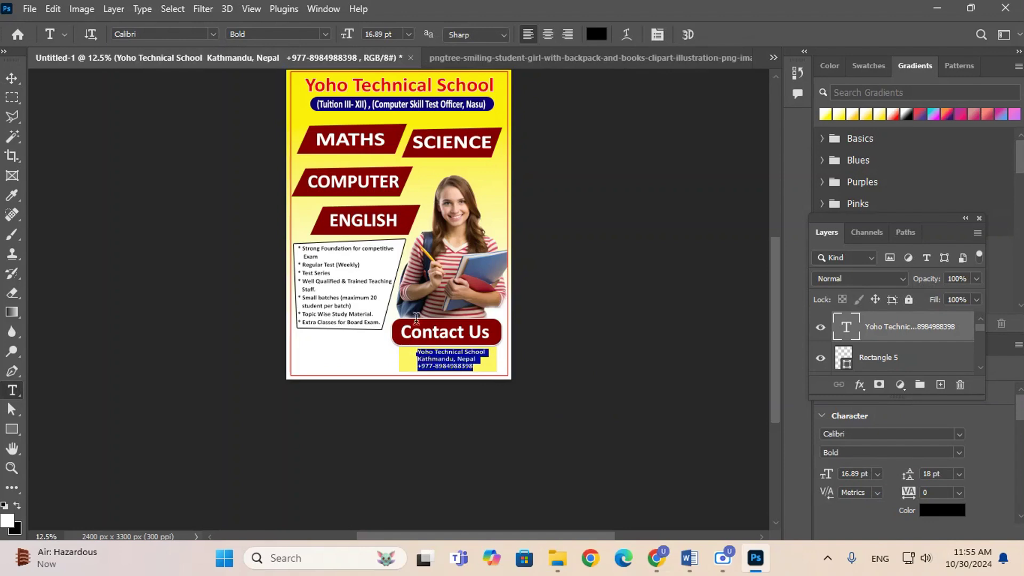
{"action": "left_click", "coordinate": [547, 34]}
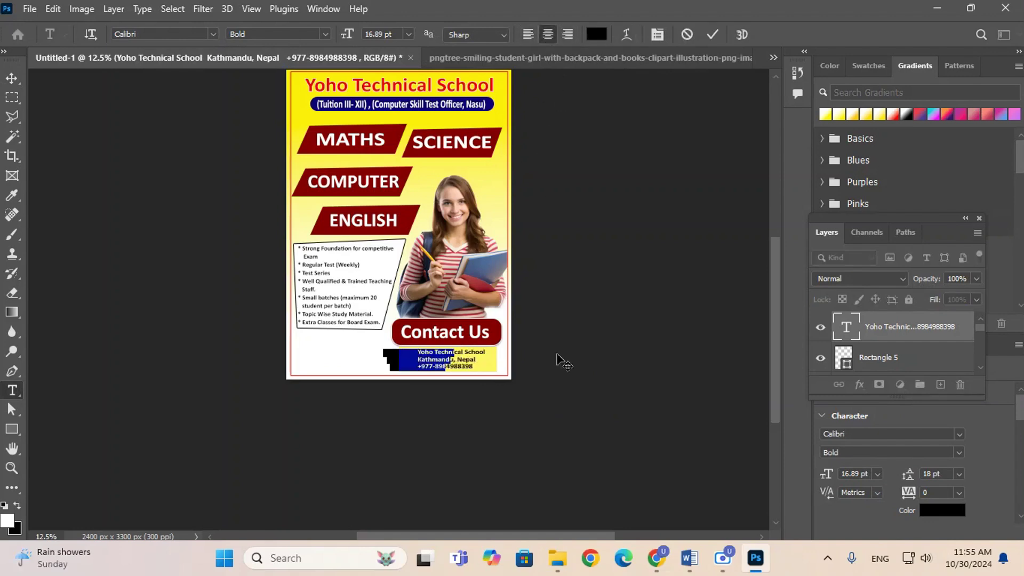
{"action": "left_click_drag", "start_coordinate": [540, 444], "coordinate": [543, 442]}
{"action": "left_click", "coordinate": [11, 78]}
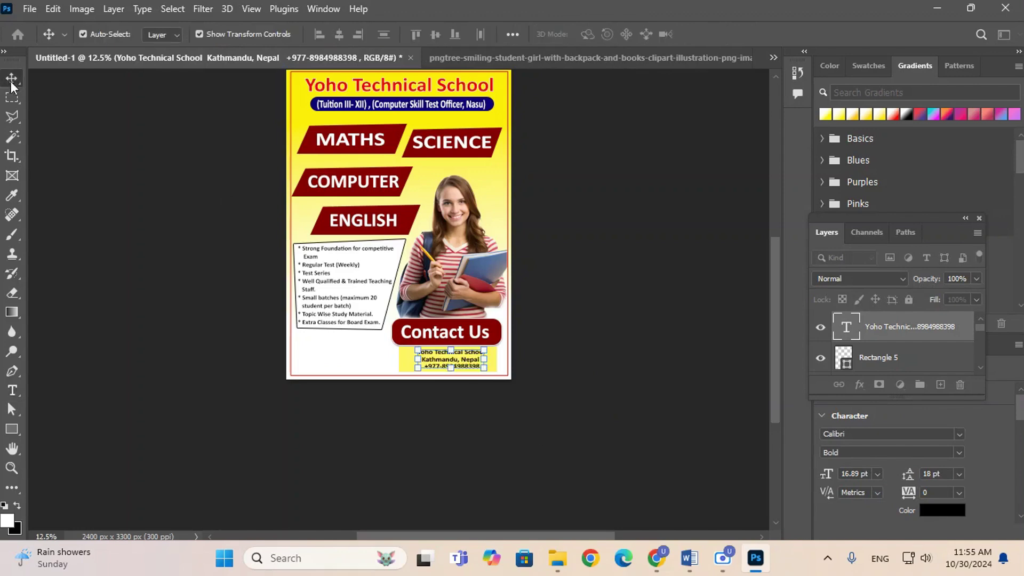
{"action": "left_click", "coordinate": [519, 405]}
- Nudge the contact details text slightly left to centre it horizontally in the light yellow rectangle
{"action": "left_click", "coordinate": [457, 363]}
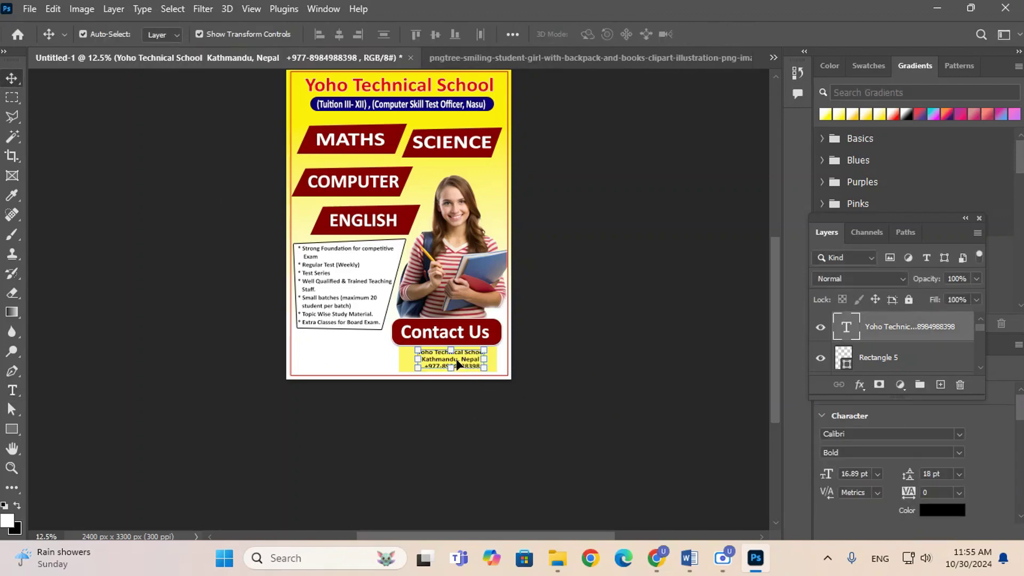
{"action": "left_click", "coordinate": [613, 412]}
{"action": "key", "text": "ctrl+plus"}
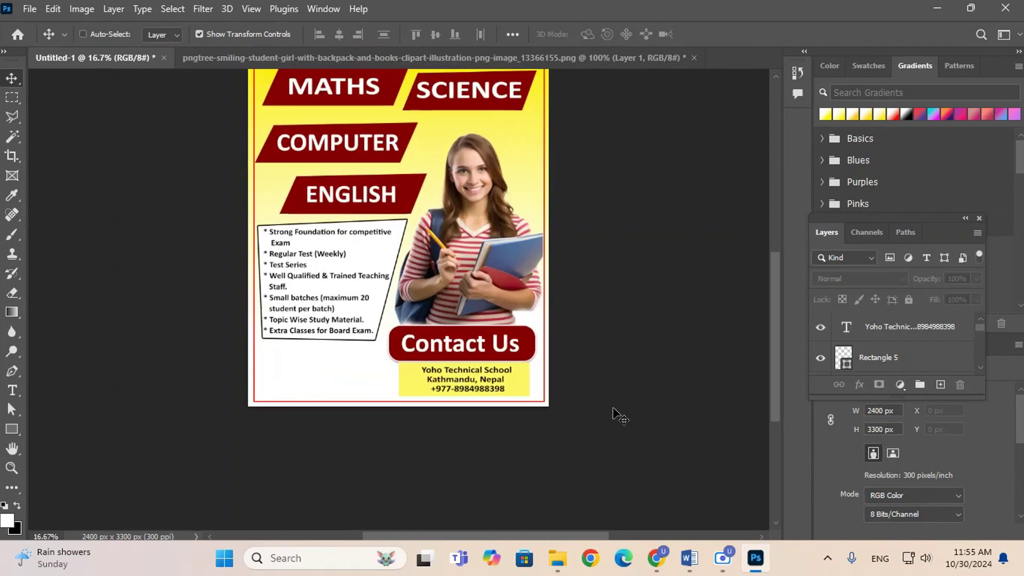
{"action": "key", "text": "ctrl+plus"}
{"action": "scroll", "coordinate": [612, 409], "scroll_direction": "down", "scroll_amount": 3}
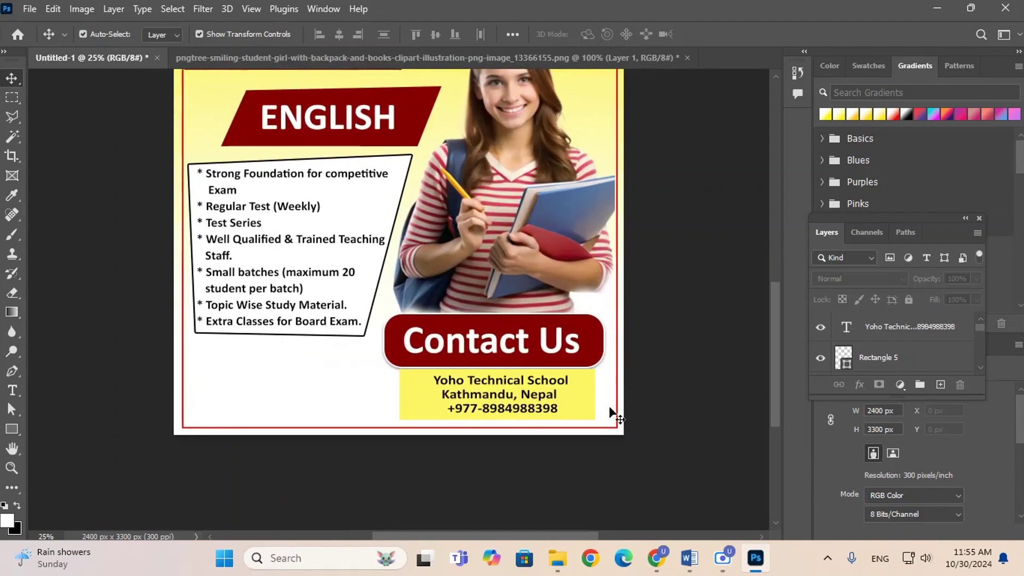
{"action": "left_click", "coordinate": [571, 373]}
{"action": "left_click", "coordinate": [577, 371]}
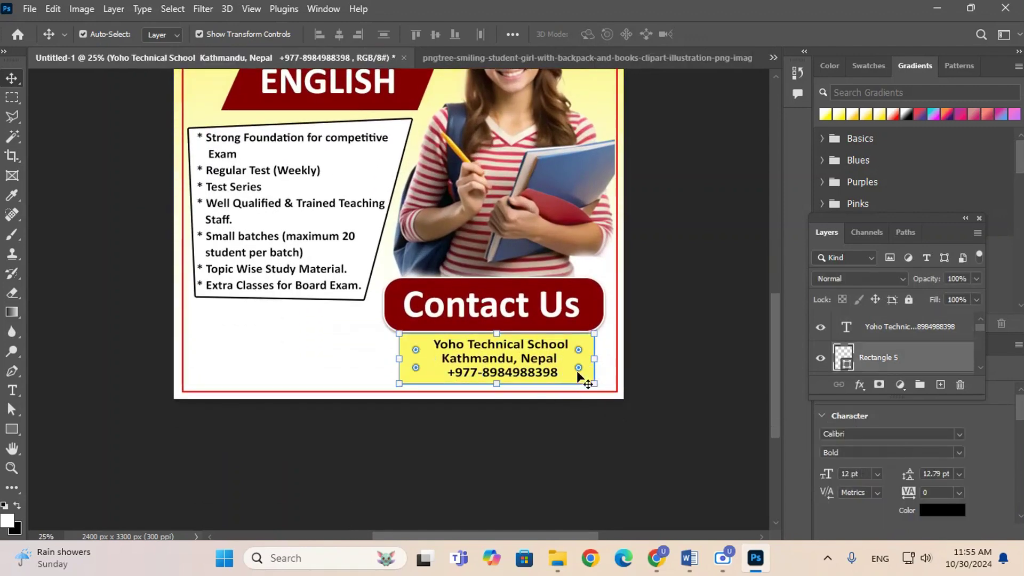
{"action": "left_click", "coordinate": [525, 365]}
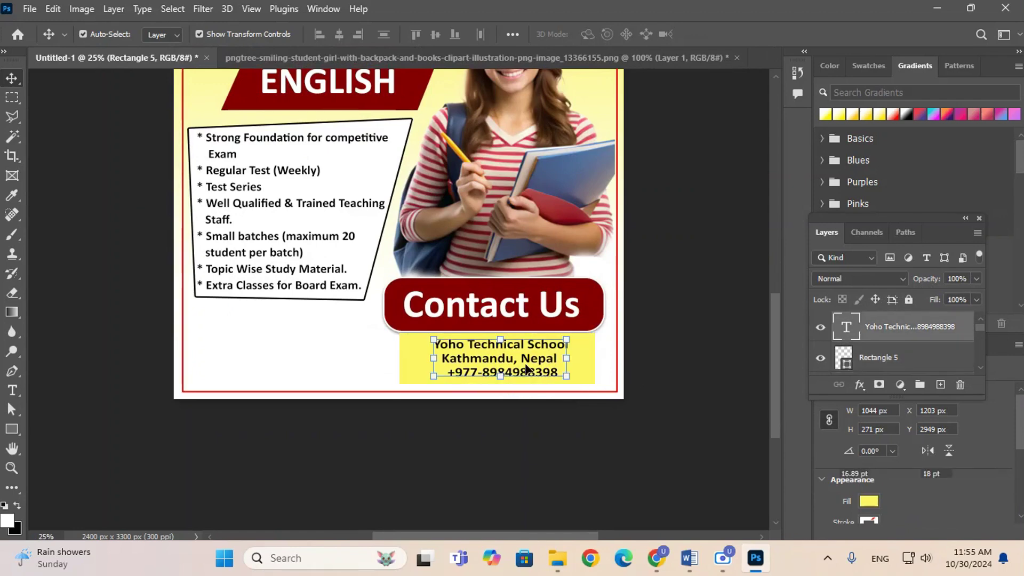
{"action": "key", "text": "Left"}
{"action": "key", "text": "Left"}
{"action": "key", "text": "Left"}
{"action": "key", "text": "Left"}
{"action": "key", "text": "Left"}
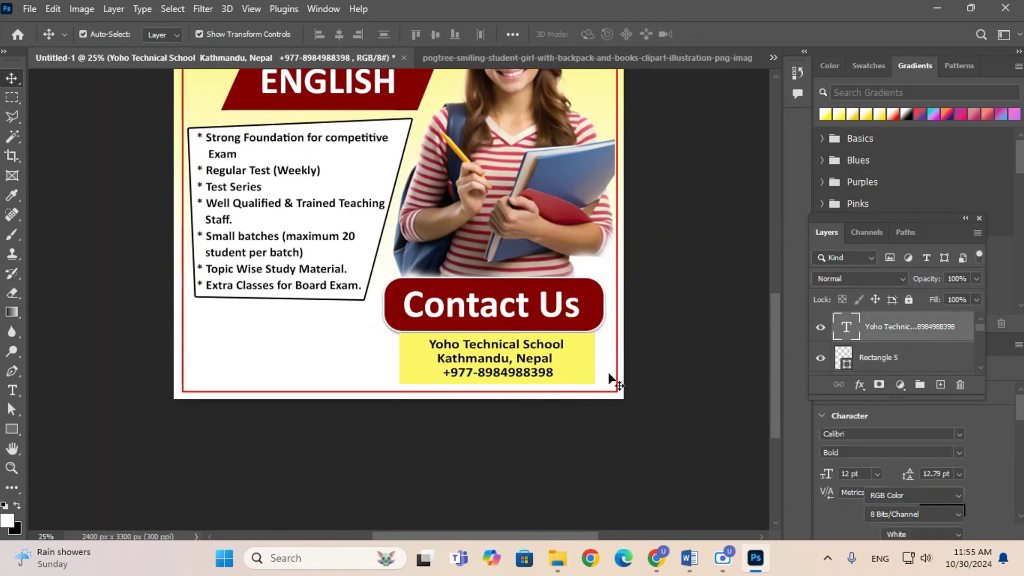
- Resize the light yellow rectangle to about 1043 × 287 px and shift it right to centre it behind the contact details
{"action": "left_click", "coordinate": [582, 372]}
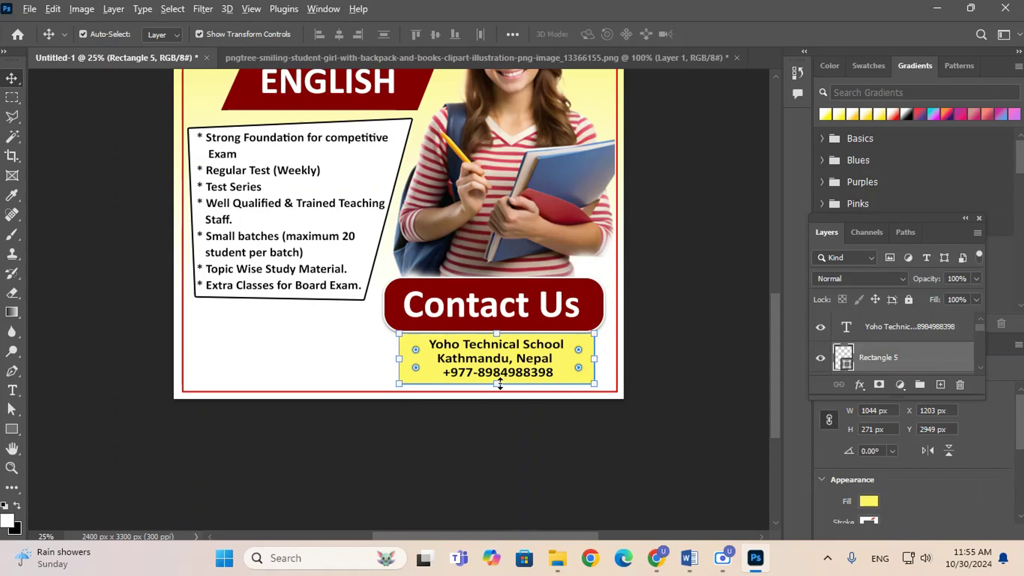
{"action": "left_click_drag", "start_coordinate": [500, 383], "coordinate": [503, 386]}
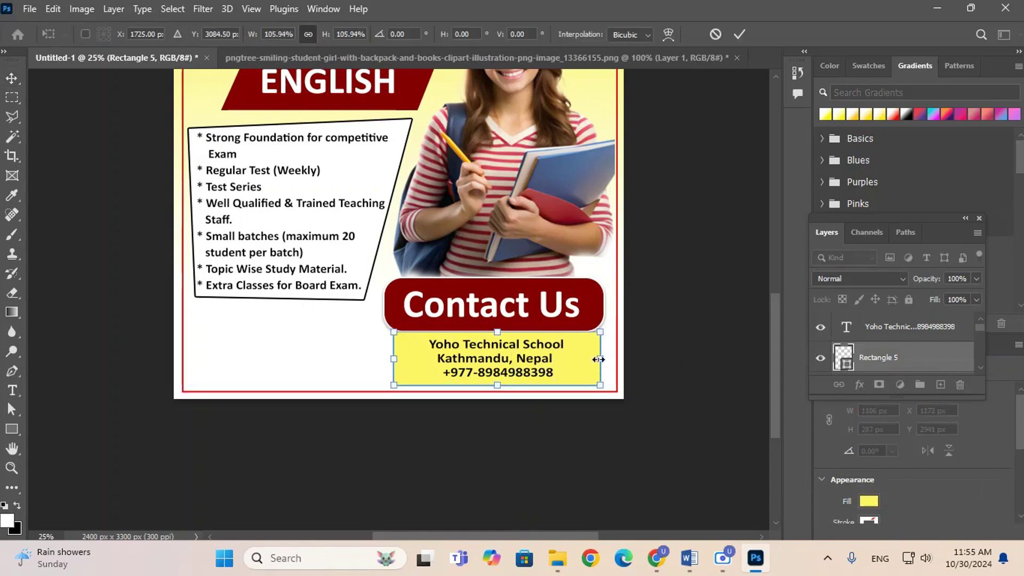
{"action": "left_click_drag", "start_coordinate": [598, 360], "coordinate": [591, 360]}
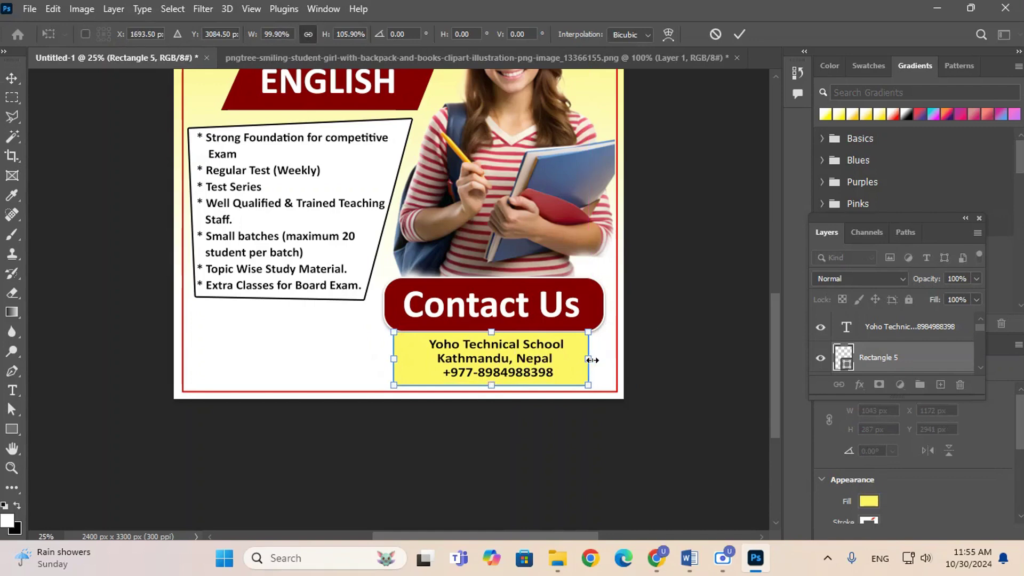
{"action": "key", "text": "Right"}
{"action": "key", "text": "Right"}
{"action": "key", "text": "Right"}
{"action": "key", "text": "Right"}
{"action": "key", "text": "Right"}
{"action": "key", "text": "Right"}
{"action": "key", "text": "Right"}
{"action": "key", "text": "Right"}
{"action": "key", "text": "Right"}
{"action": "key", "text": "Right"}
{"action": "key", "text": "Right"}
{"action": "key", "text": "Right"}
{"action": "key", "text": "Right"}
{"action": "key", "text": "Right"}
{"action": "key", "text": "Right"}
{"action": "key", "text": "Right"}
{"action": "key", "text": "Right"}
{"action": "key", "text": "Right"}
{"action": "key", "text": "Right"}
{"action": "key", "text": "Right"}
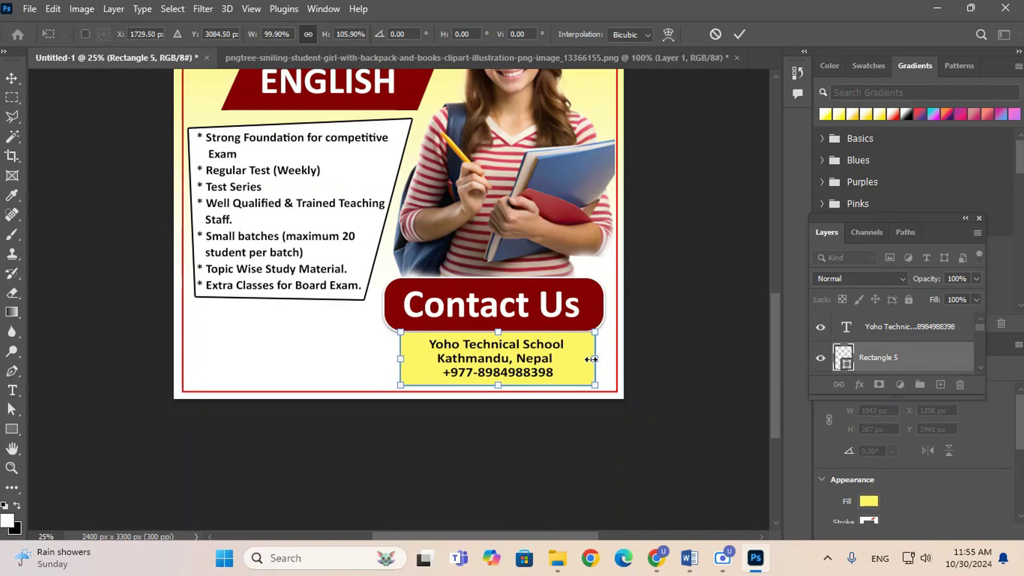
{"action": "left_click", "coordinate": [686, 365]}
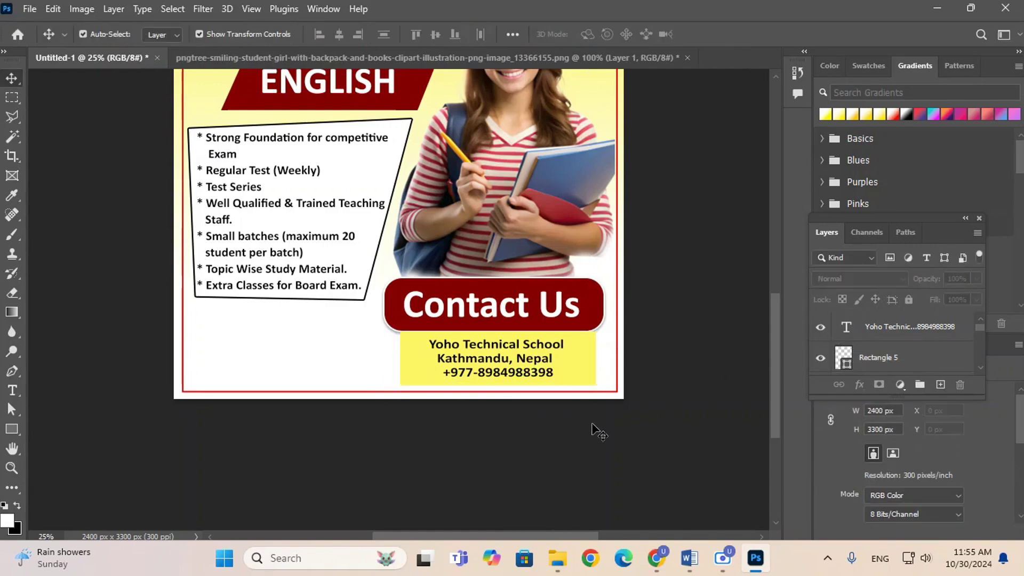
- Stretch the white features panel downward to a height of about 1177 px
{"action": "key", "text": "ctrl+minus"}
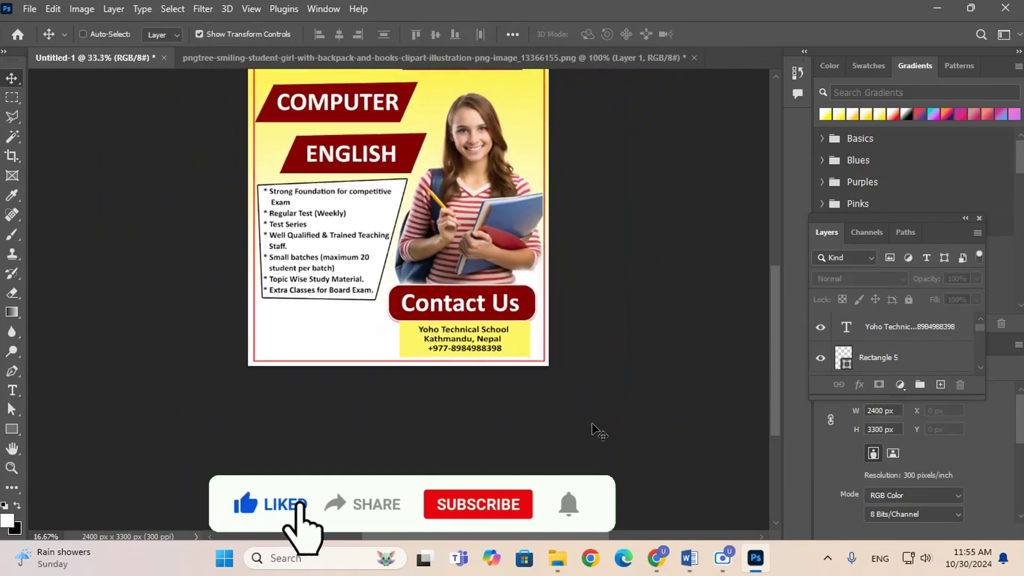
{"action": "key", "text": "ctrl+minus"}
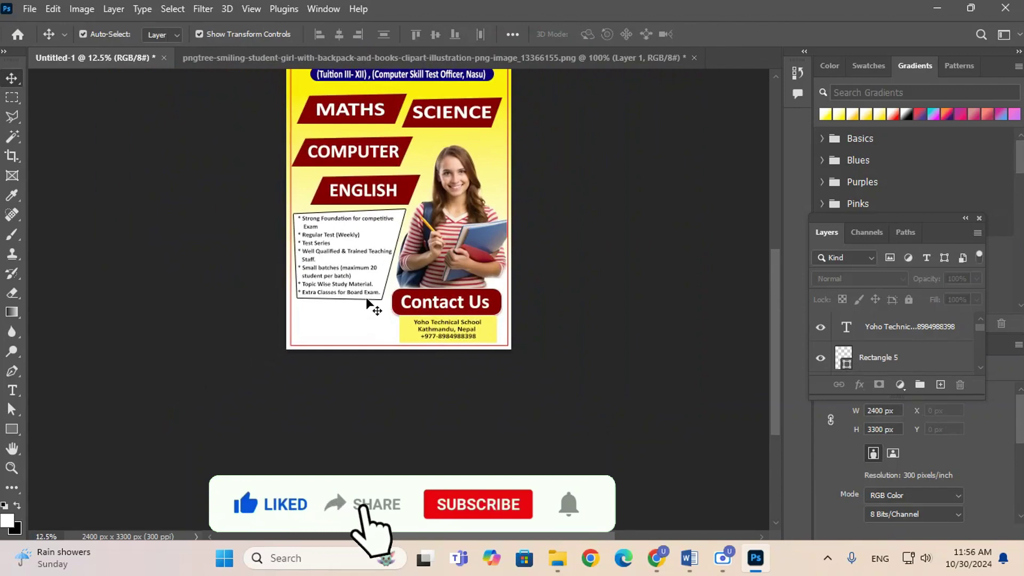
{"action": "left_click", "coordinate": [366, 296]}
{"action": "key", "text": "ctrl+t"}
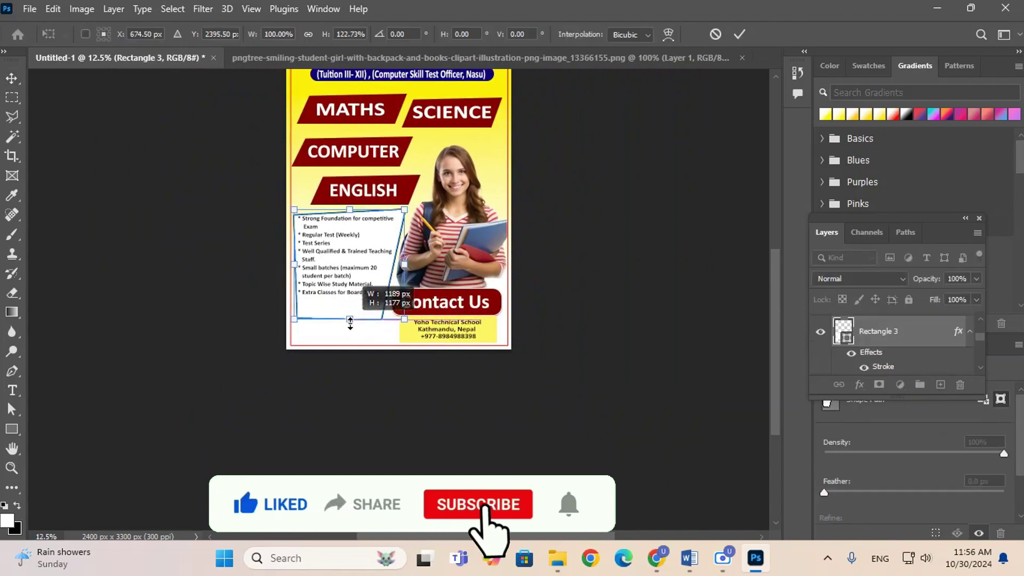